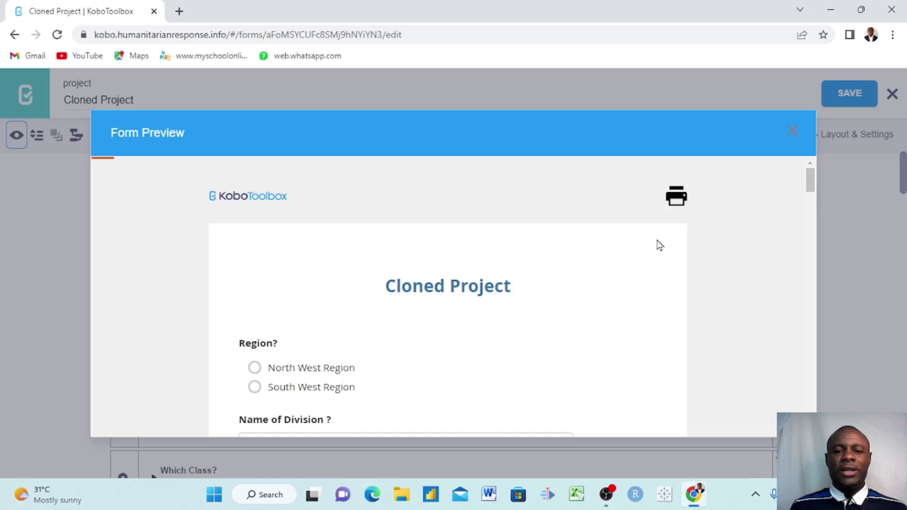
# Close the form preview and look over the full list of questions in the form builder
pyautogui.scroll(3, 660, 245)
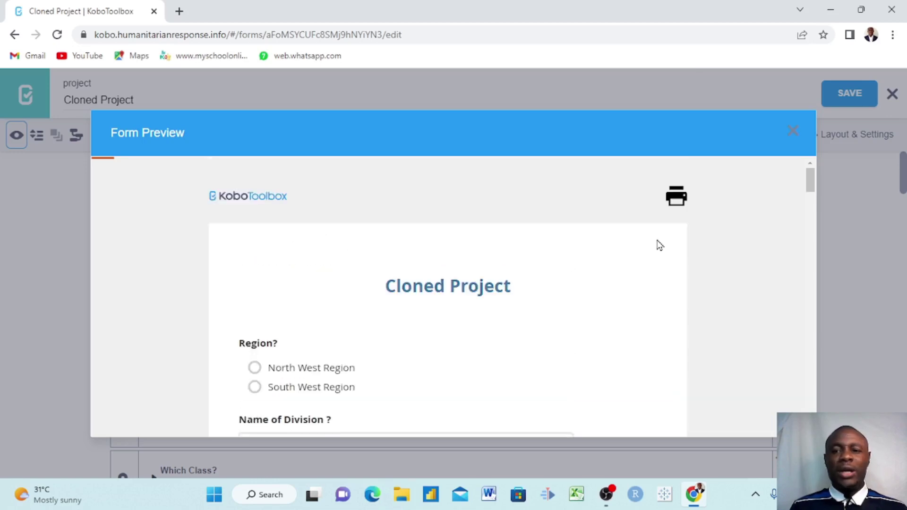
pyautogui.click(798, 136)
pyautogui.scroll(-10, 549, 292)
pyautogui.scroll(-20, 549, 292)
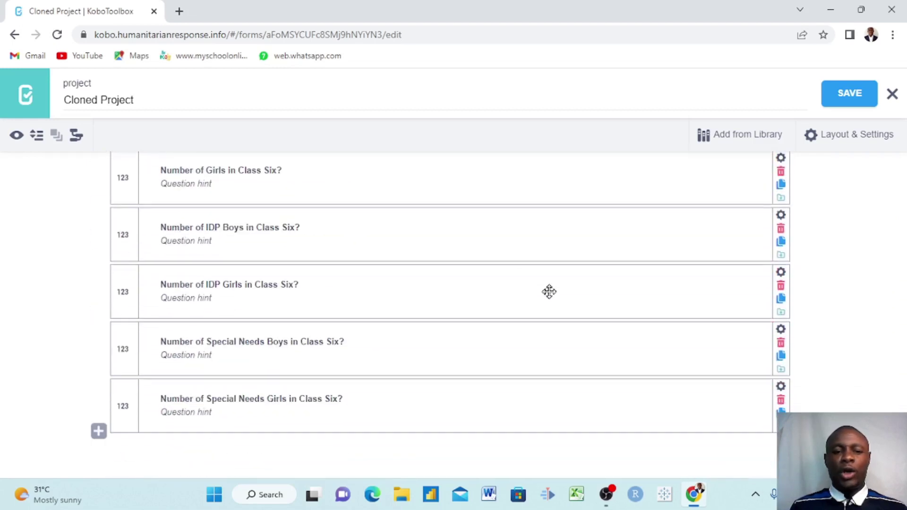
pyautogui.scroll(20, 549, 291)
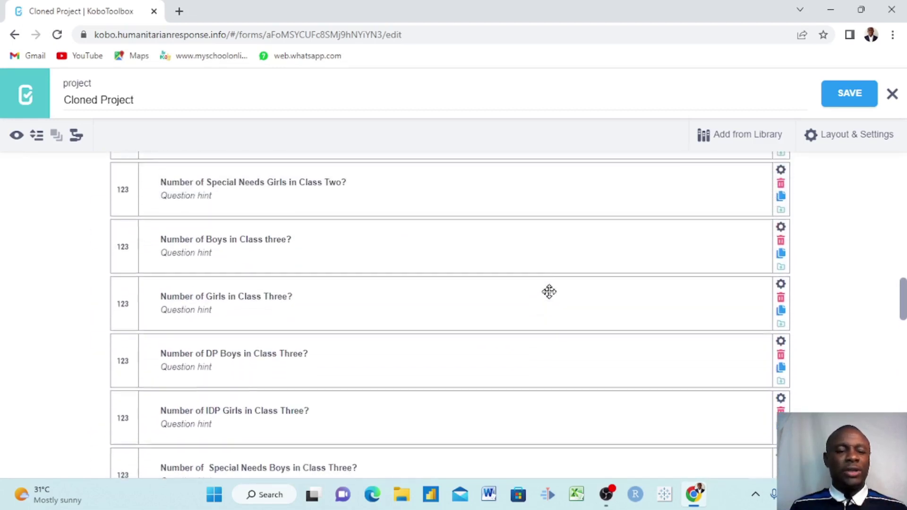
pyautogui.scroll(2, 549, 292)
pyautogui.scroll(-2, 548, 292)
pyautogui.scroll(2, 548, 292)
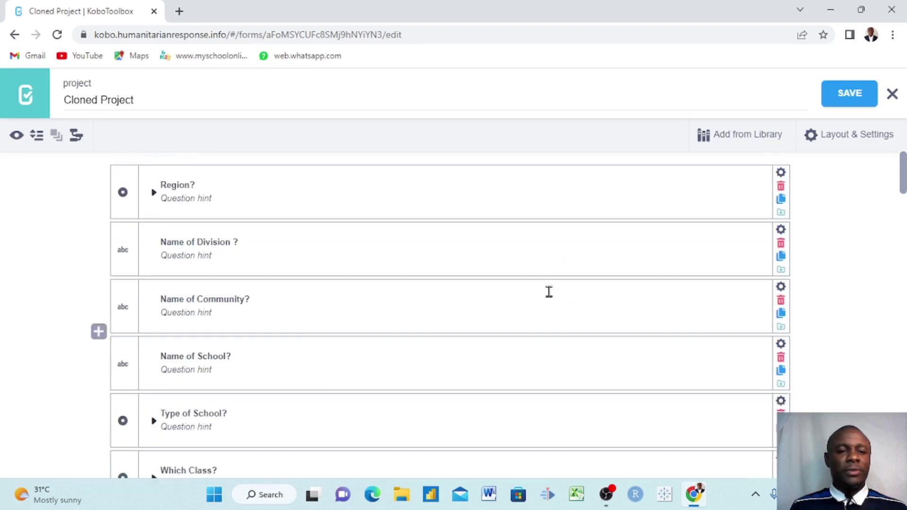
# Review the answer options of the Region?, Type of School? and Which Class? questions, collapsing each one again
pyautogui.click(154, 193)
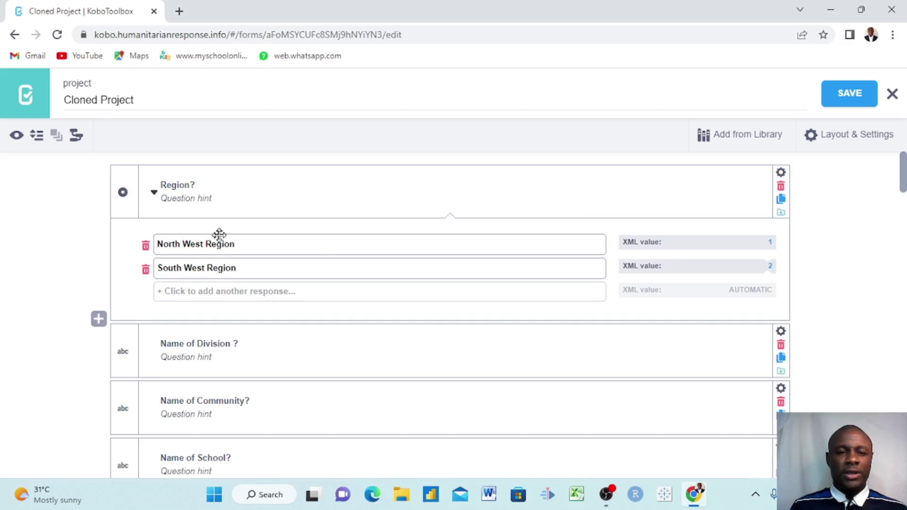
pyautogui.click(154, 193)
pyautogui.scroll(-1, 154, 195)
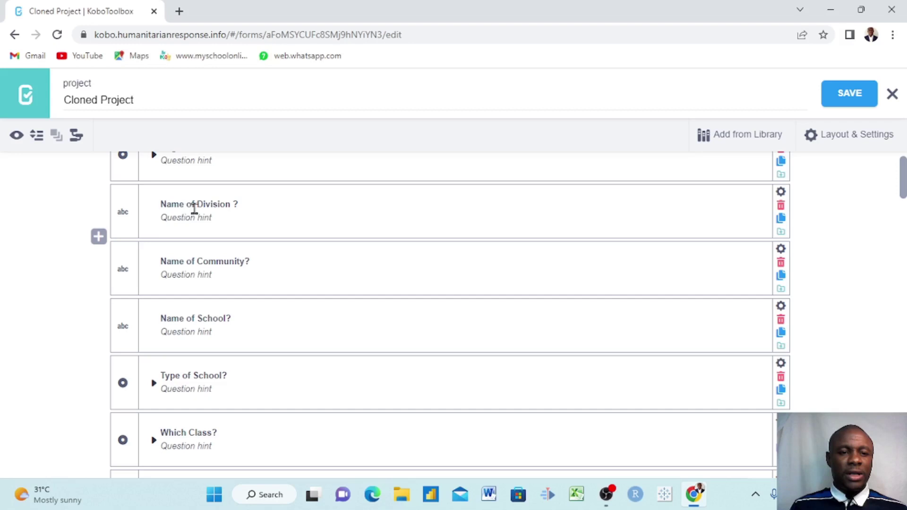
pyautogui.scroll(-1, 223, 208)
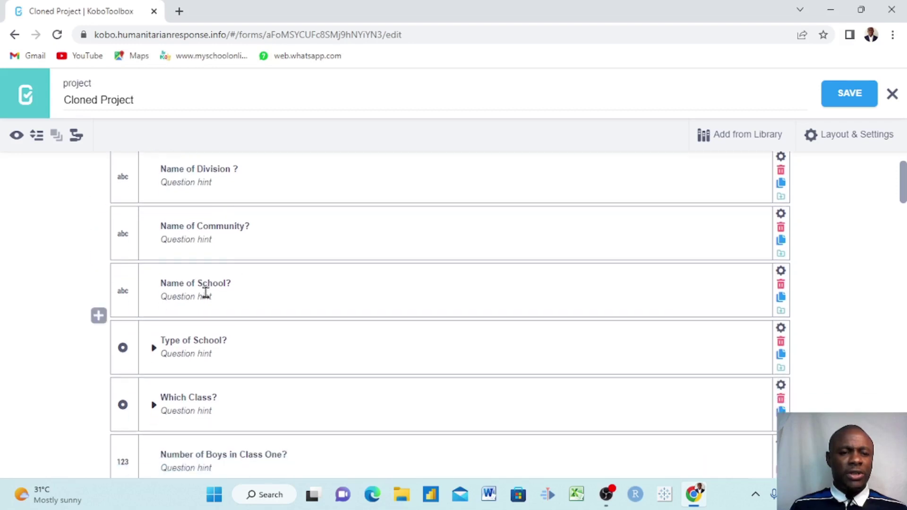
pyautogui.scroll(-1, 206, 293)
pyautogui.scroll(-1, 223, 320)
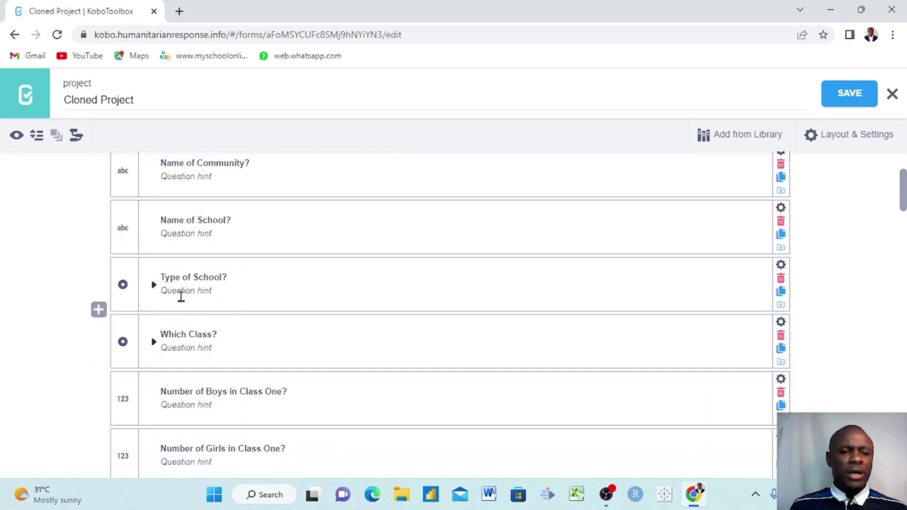
pyautogui.click(155, 285)
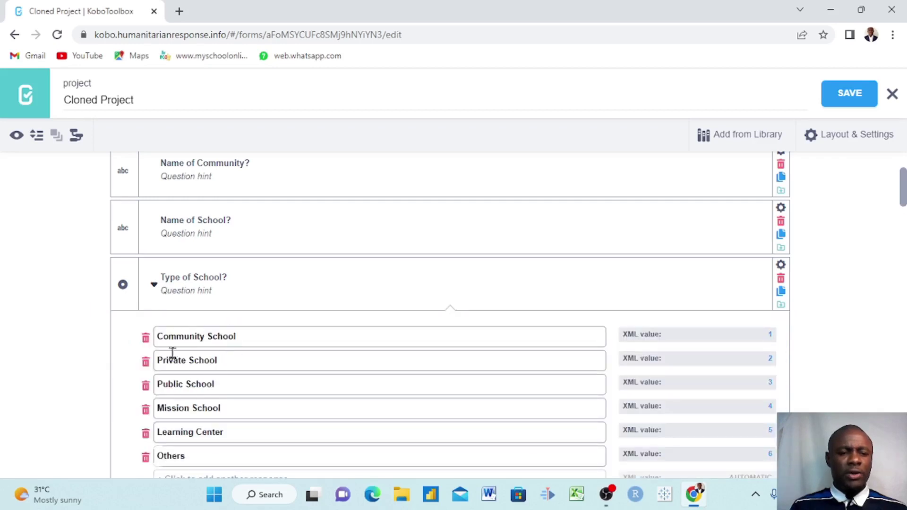
pyautogui.click(153, 286)
pyautogui.scroll(-2, 153, 288)
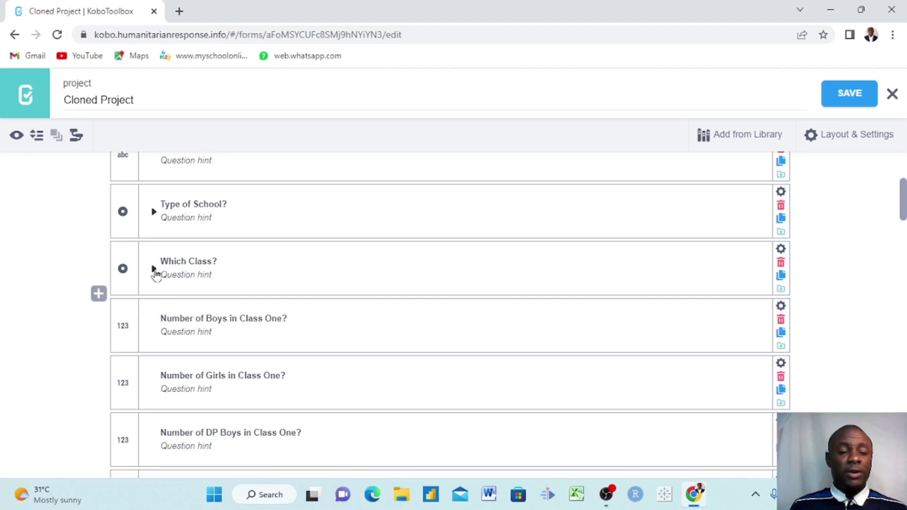
pyautogui.click(153, 270)
pyautogui.scroll(-1, 219, 359)
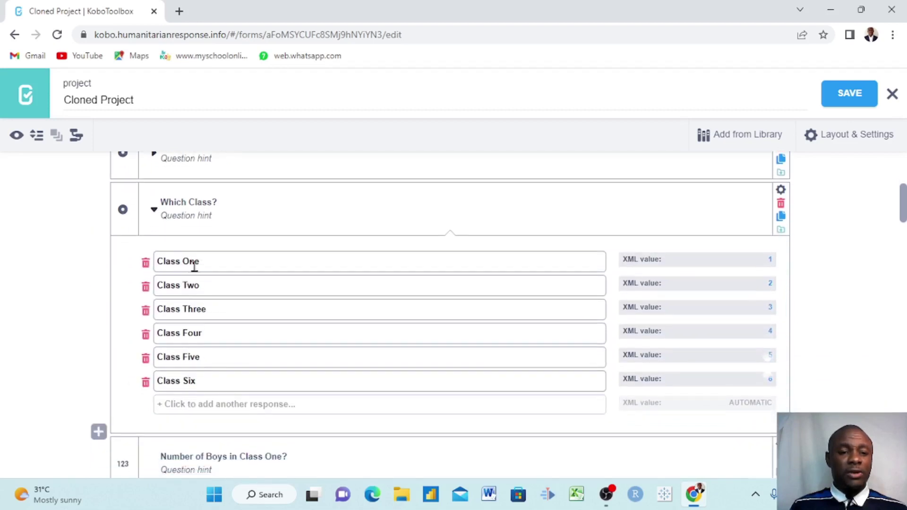
pyautogui.click(155, 211)
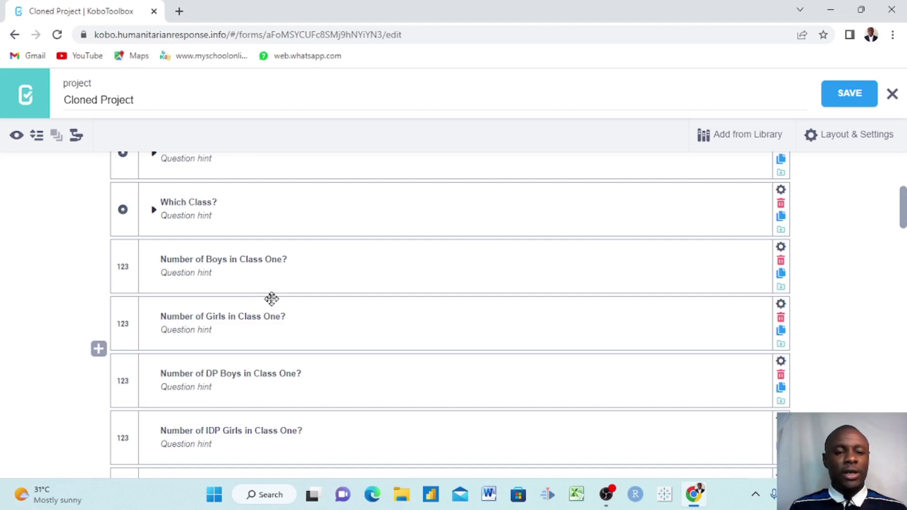
# Read through the enrolment questions for boys, girls, IDP and special needs pupils from Class One to Class Six
pyautogui.scroll(-1, 271, 299)
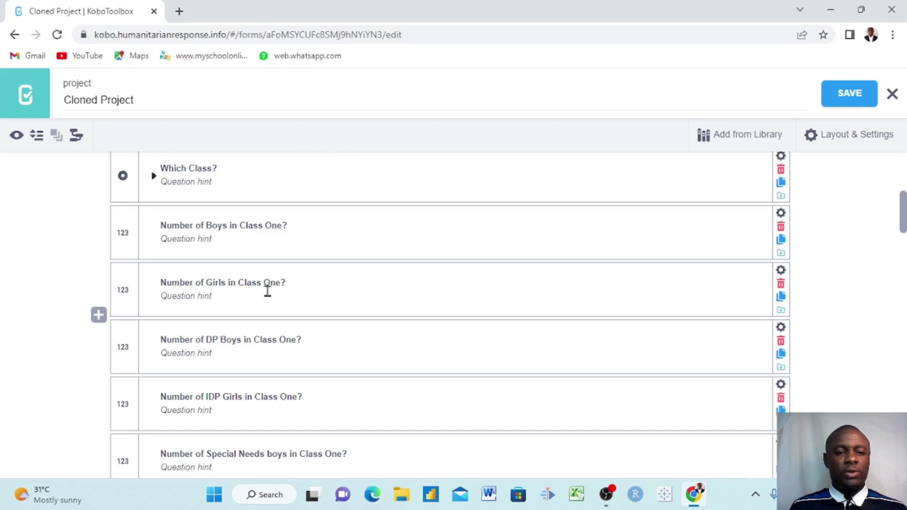
pyautogui.scroll(-1, 305, 304)
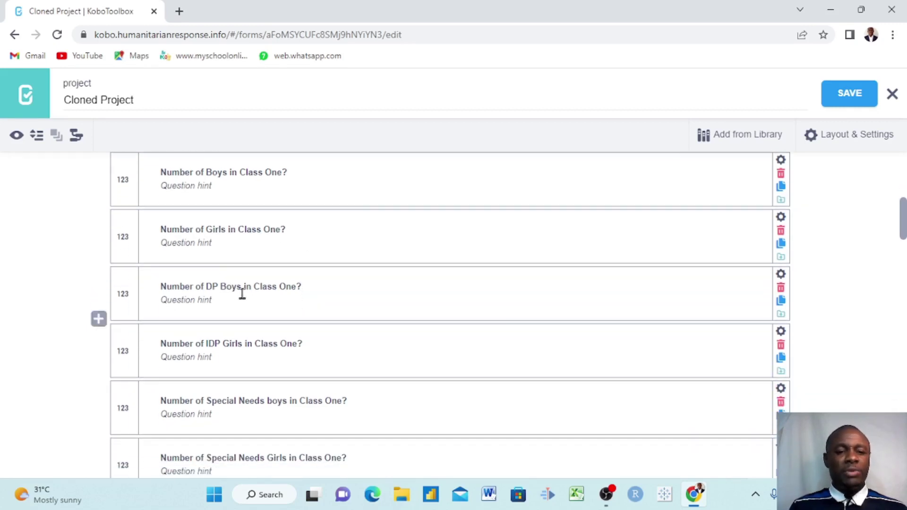
pyautogui.scroll(-1, 300, 297)
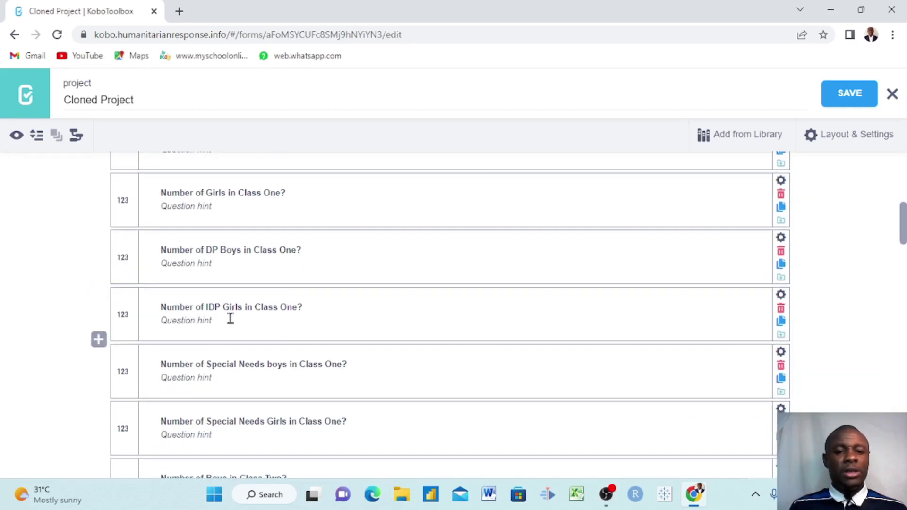
pyautogui.scroll(-2, 276, 317)
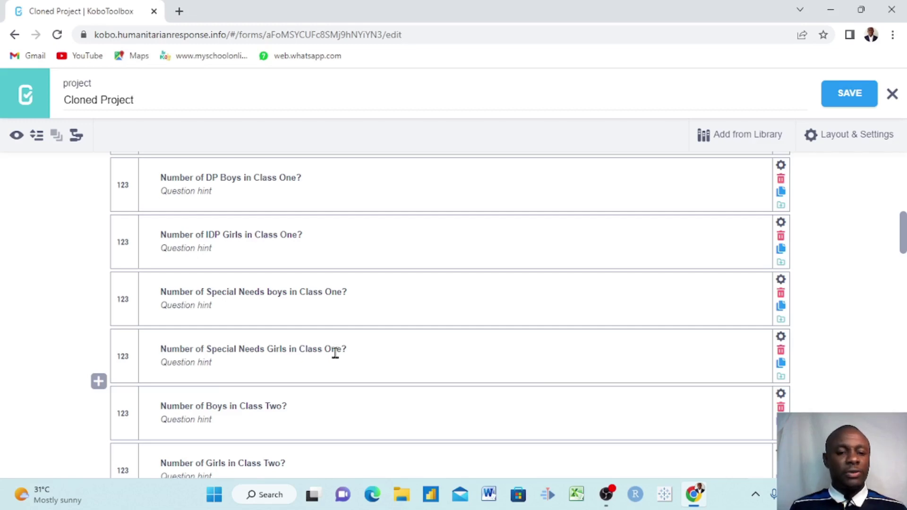
pyautogui.scroll(-4, 335, 354)
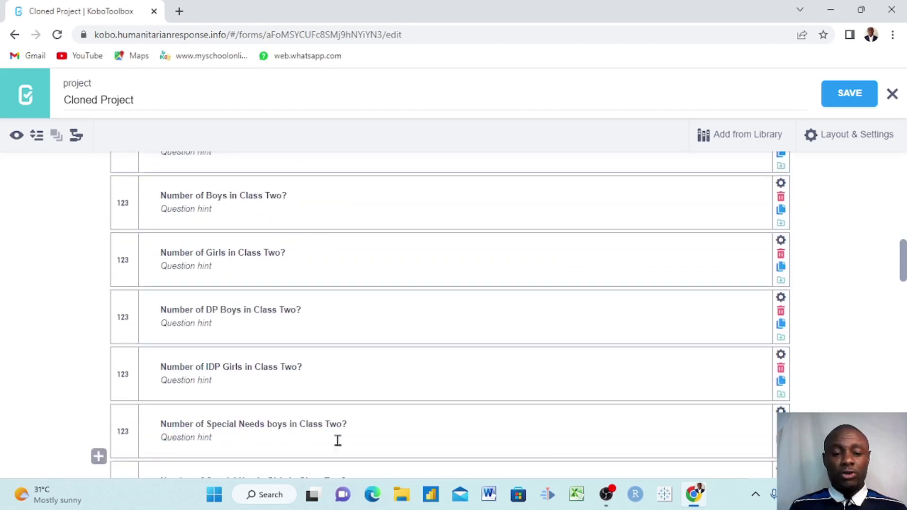
pyautogui.scroll(-4, 359, 390)
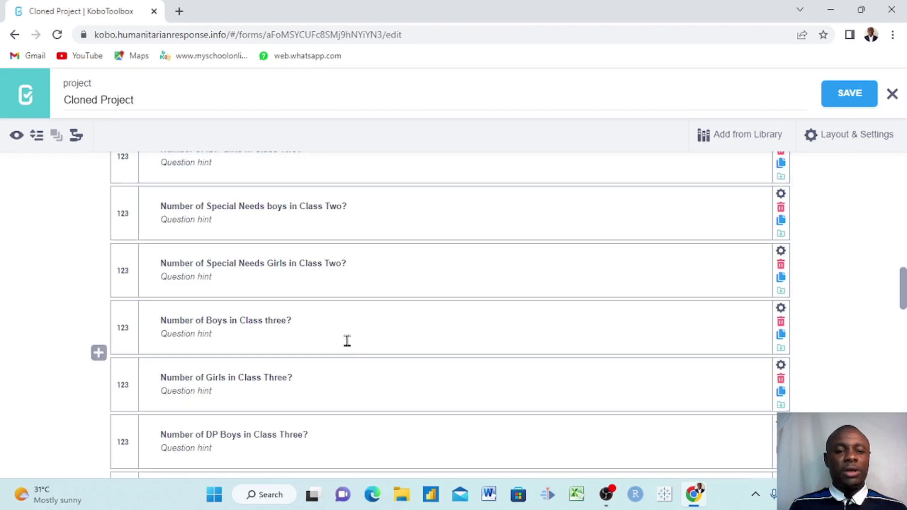
pyautogui.scroll(-1, 347, 341)
pyautogui.scroll(-6, 320, 383)
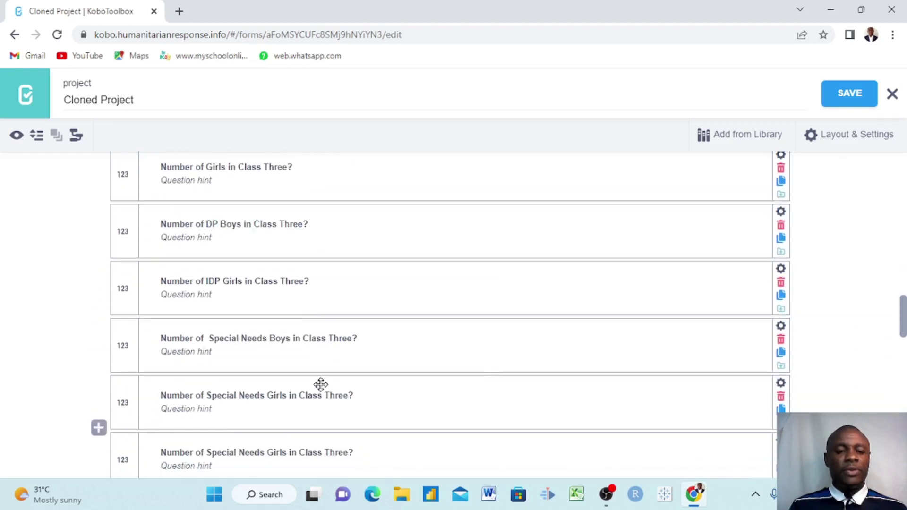
pyautogui.scroll(-2, 321, 385)
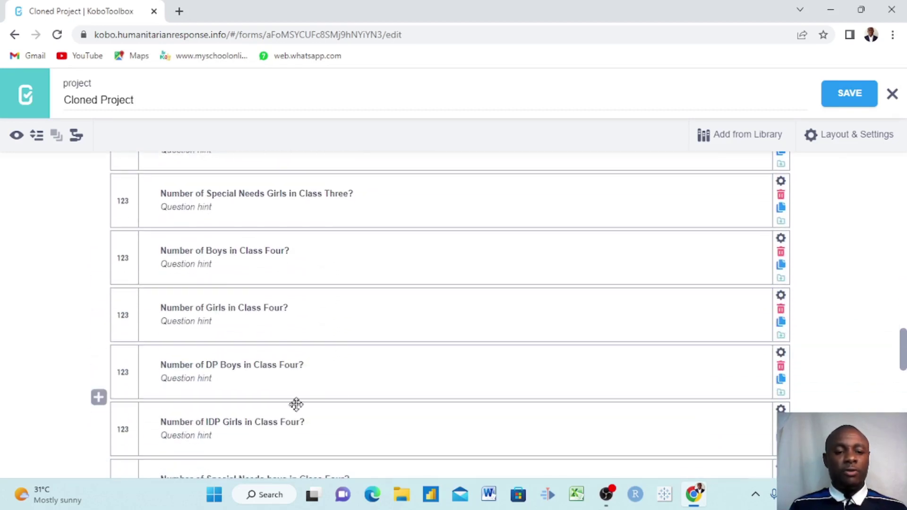
pyautogui.scroll(-3, 331, 399)
pyautogui.scroll(-3, 339, 396)
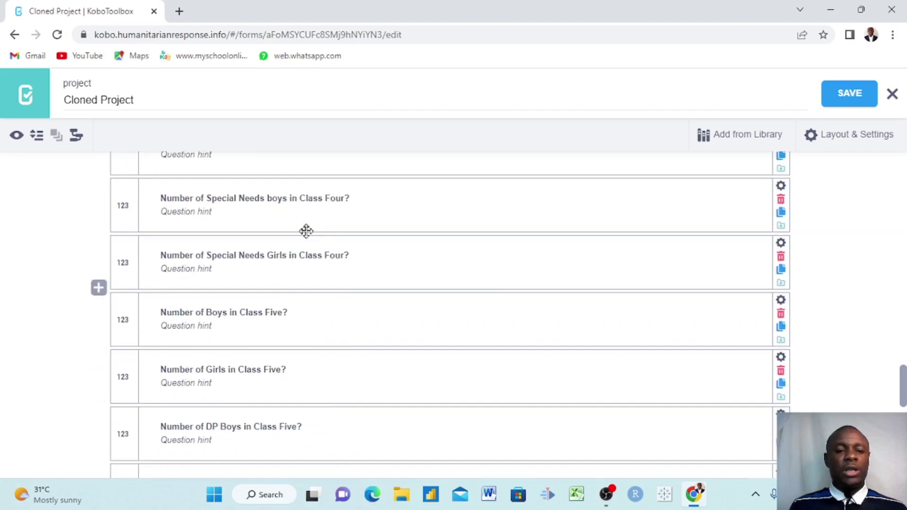
pyautogui.scroll(-8, 322, 385)
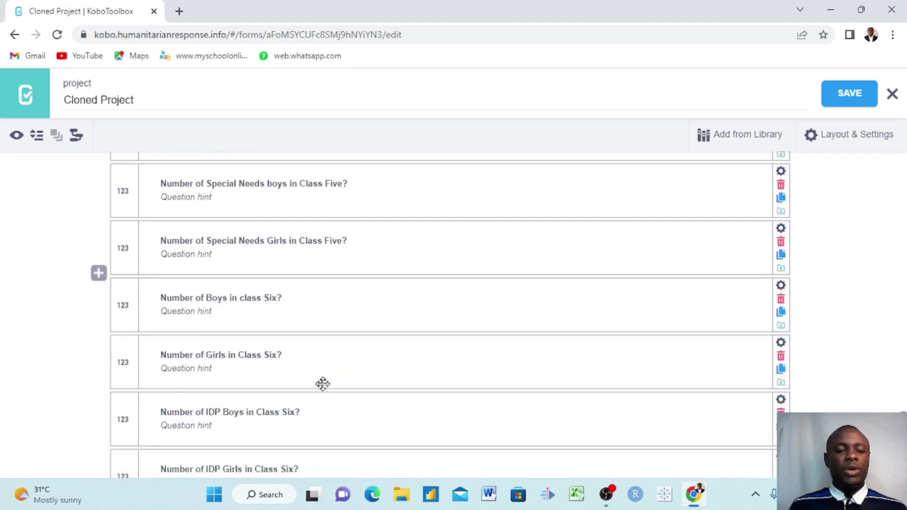
pyautogui.scroll(-1, 322, 383)
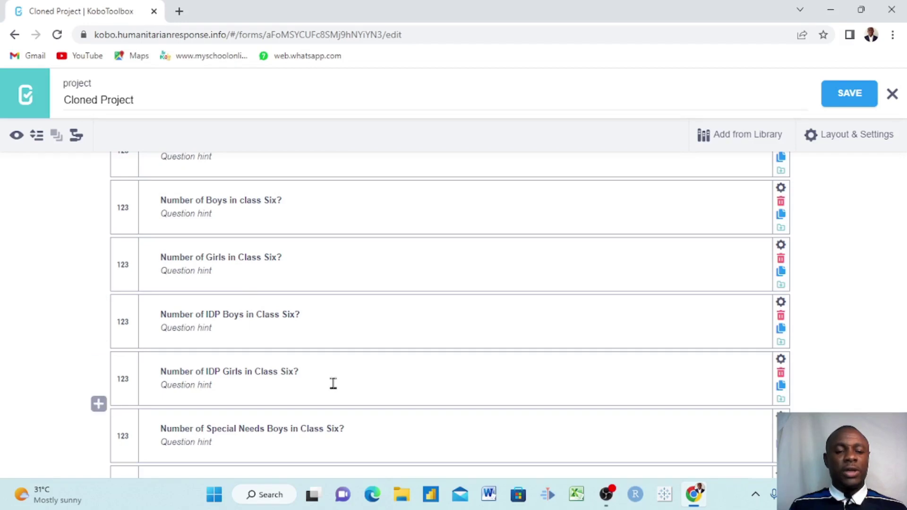
# Group the six Class One questions, from Number of Boys to Number of Special Needs Girls, into one question group
pyautogui.scroll(12, 332, 383)
pyautogui.scroll(11, 333, 383)
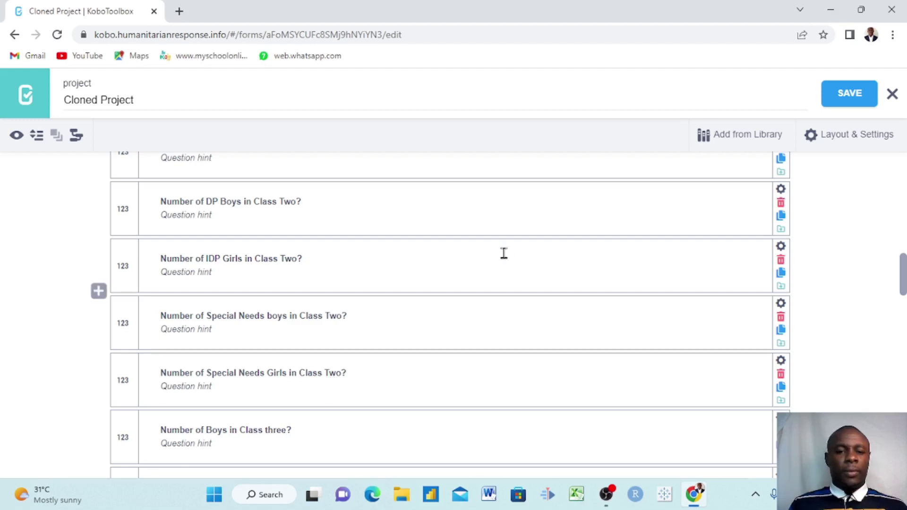
pyautogui.scroll(10, 504, 253)
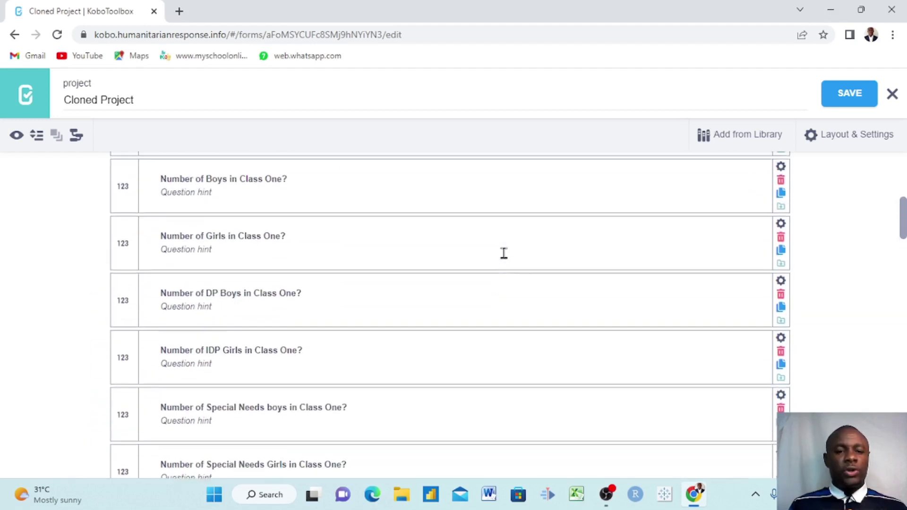
pyautogui.scroll(5, 504, 254)
pyautogui.scroll(-7, 504, 253)
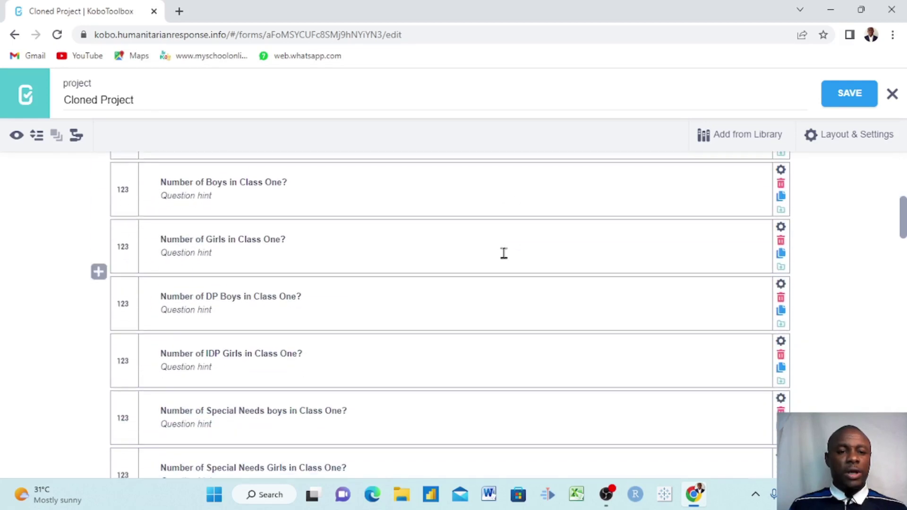
pyautogui.scroll(1, 503, 253)
pyautogui.scroll(1, 504, 254)
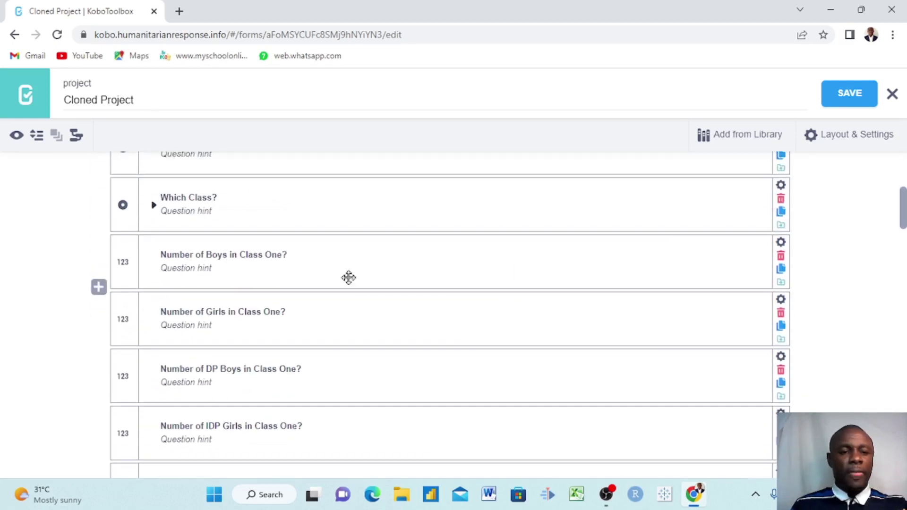
pyautogui.click(126, 263)
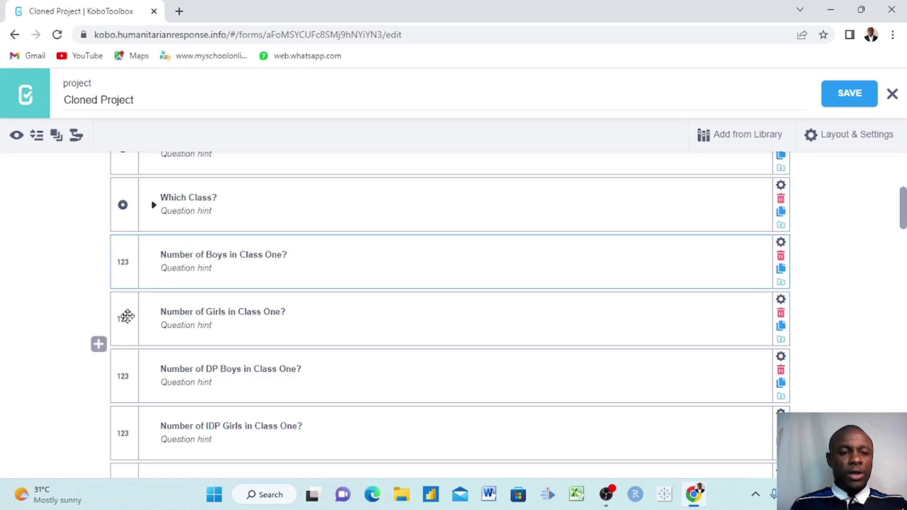
pyautogui.scroll(-2, 127, 316)
pyautogui.keyDown('shift'); pyautogui.click(126, 300); pyautogui.keyUp('shift')
pyautogui.scroll(-1, 126, 300)
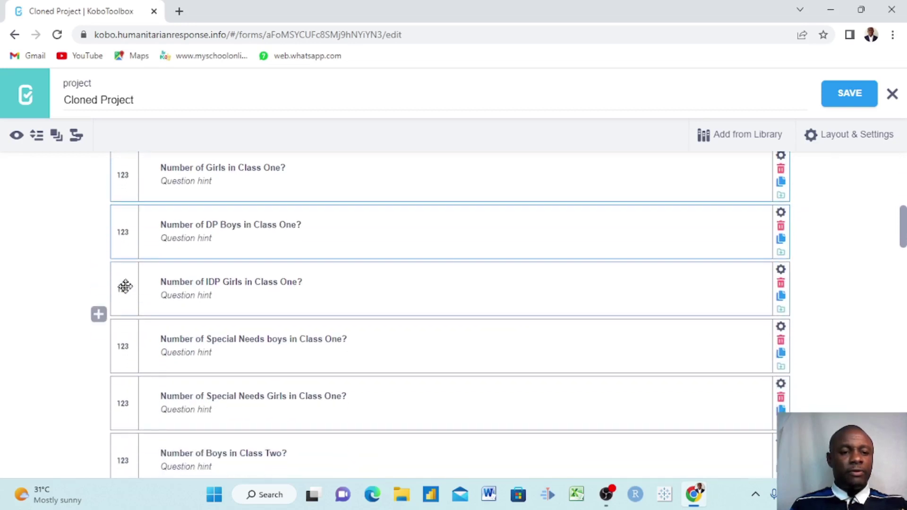
pyautogui.keyDown('shift'); pyautogui.click(125, 287); pyautogui.keyUp('shift')
pyautogui.scroll(-1, 125, 286)
pyautogui.keyDown('shift'); pyautogui.click(125, 287); pyautogui.keyUp('shift')
pyautogui.scroll(-1, 125, 287)
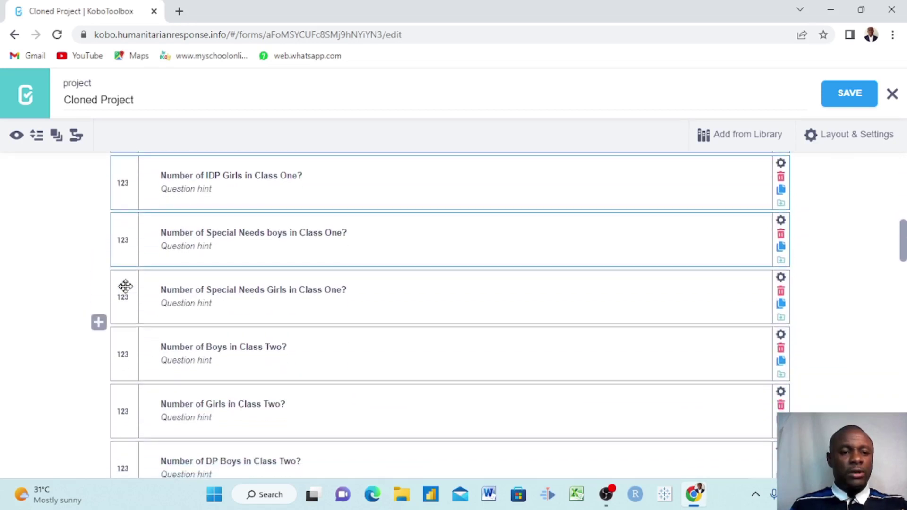
pyautogui.keyDown('shift'); pyautogui.click(125, 287); pyautogui.keyUp('shift')
pyautogui.scroll(-1, 125, 287)
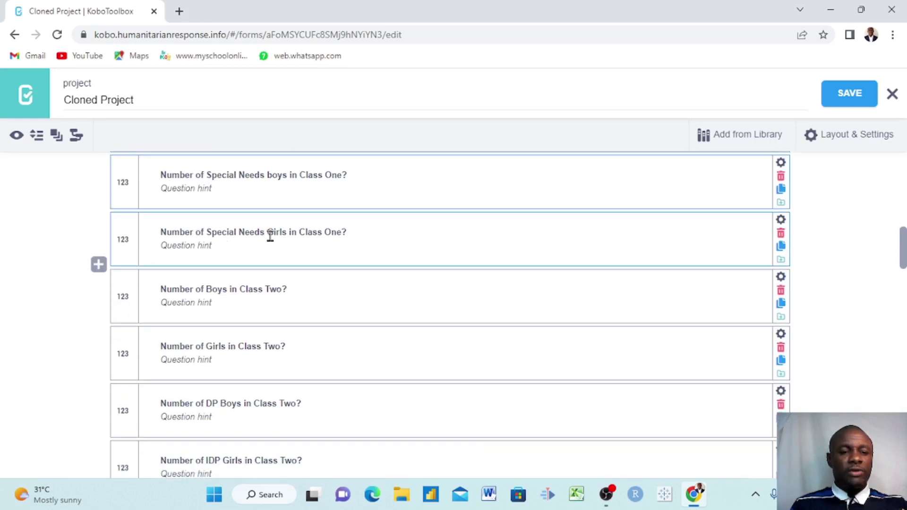
pyautogui.scroll(3, 270, 236)
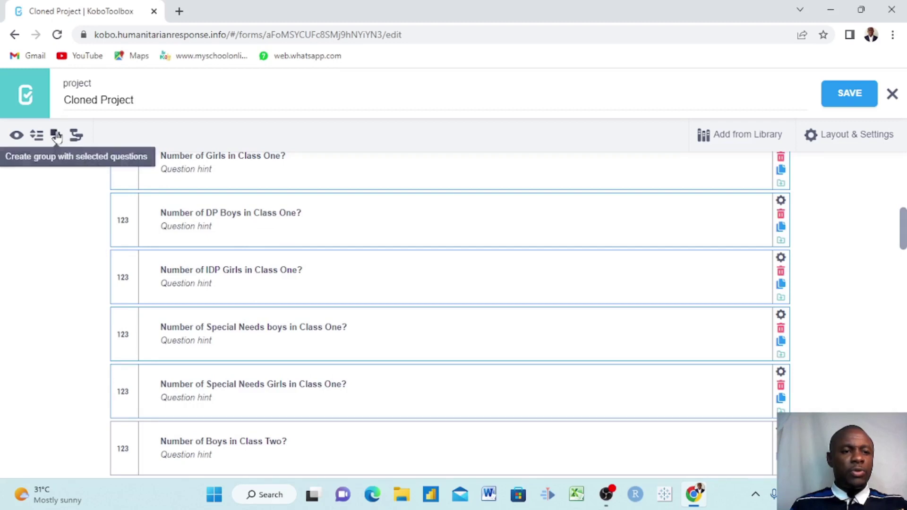
pyautogui.click(56, 137)
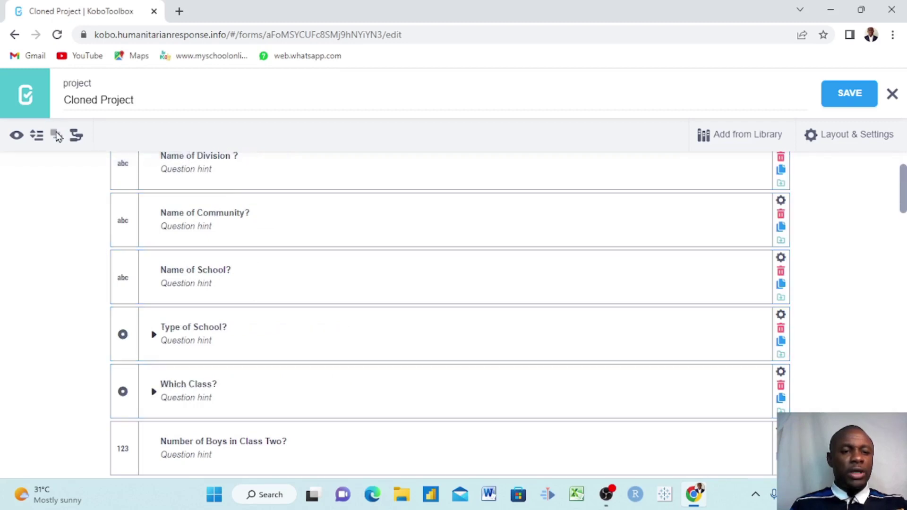
# Rename the group of Class One questions as "Children in Class One" and collapse it
pyautogui.scroll(3, 247, 240)
pyautogui.scroll(2, 246, 236)
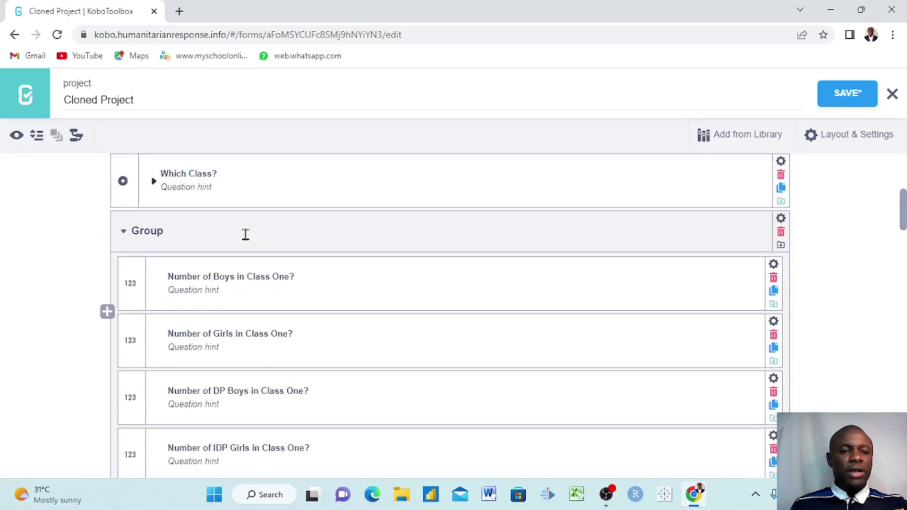
pyautogui.click(164, 233)
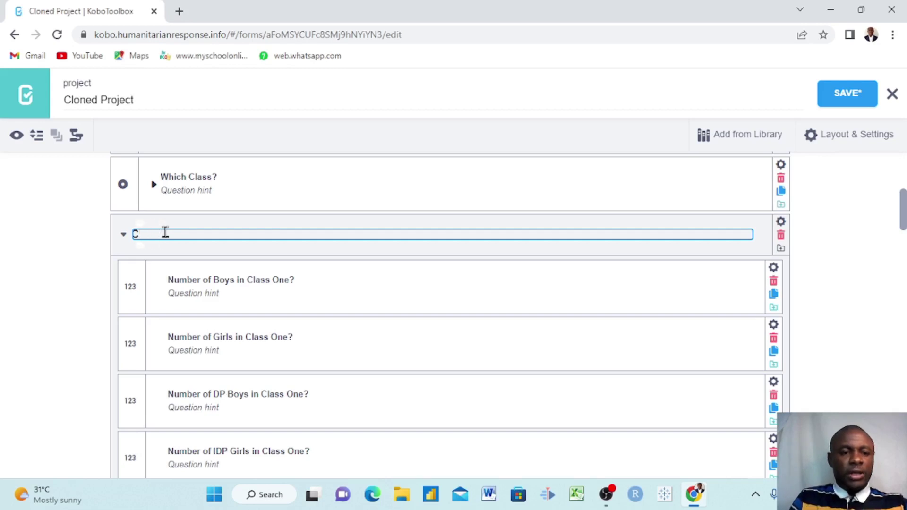
pyautogui.write('en in Class On')
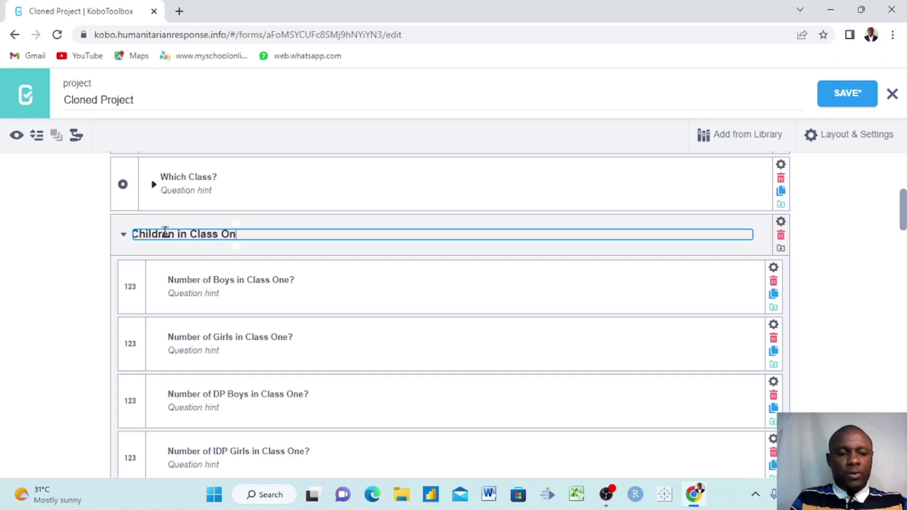
pyautogui.click(124, 237)
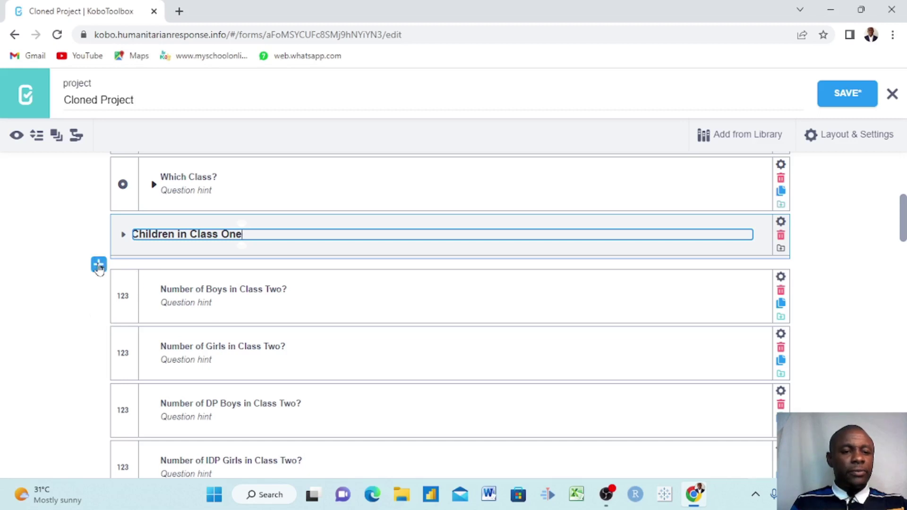
pyautogui.click(198, 304)
pyautogui.click(275, 286)
pyautogui.click(825, 268)
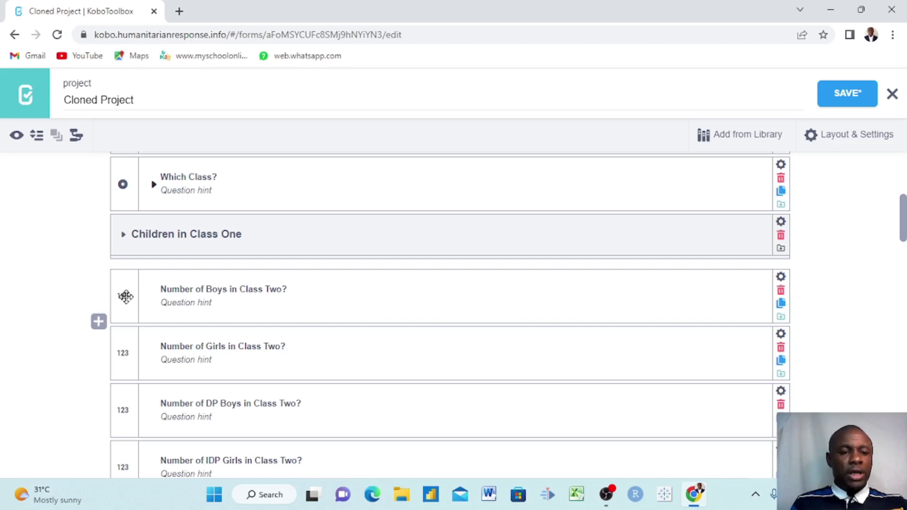
# Group the six Class Two questions, from Number of Boys to Number of Special Needs Girls, into one question group
pyautogui.scroll(-1, 124, 296)
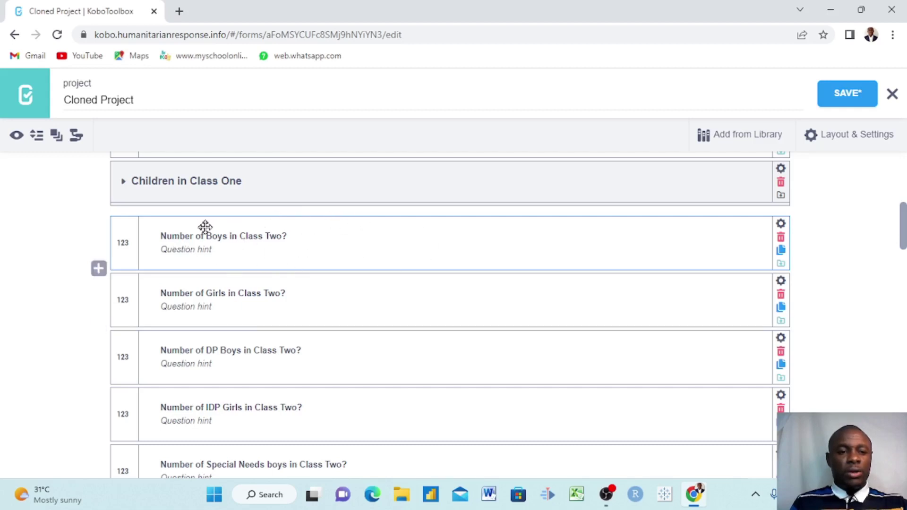
pyautogui.click(164, 305)
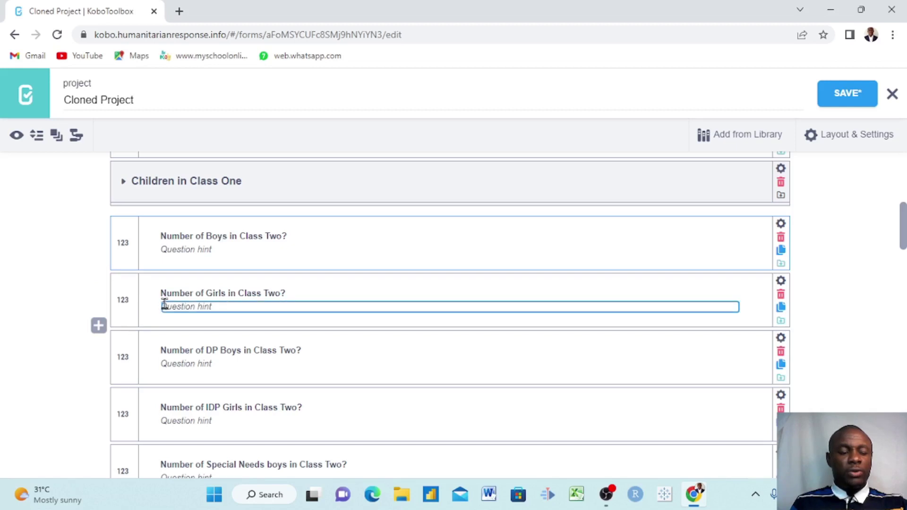
pyautogui.scroll(-2, 131, 299)
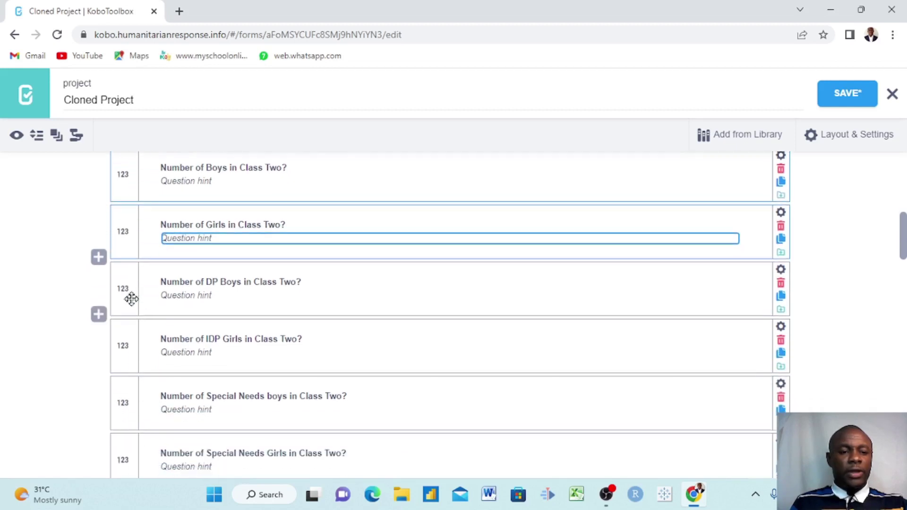
pyautogui.scroll(-1, 128, 287)
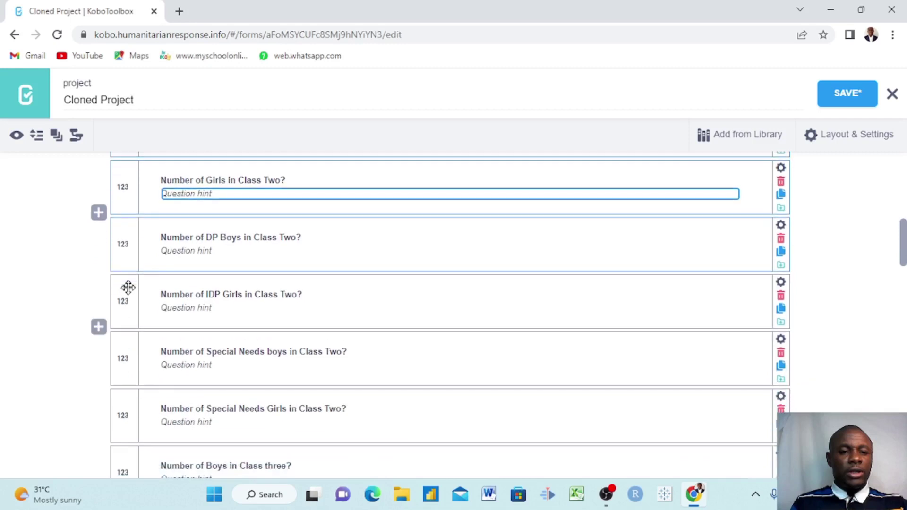
pyautogui.scroll(-2, 127, 287)
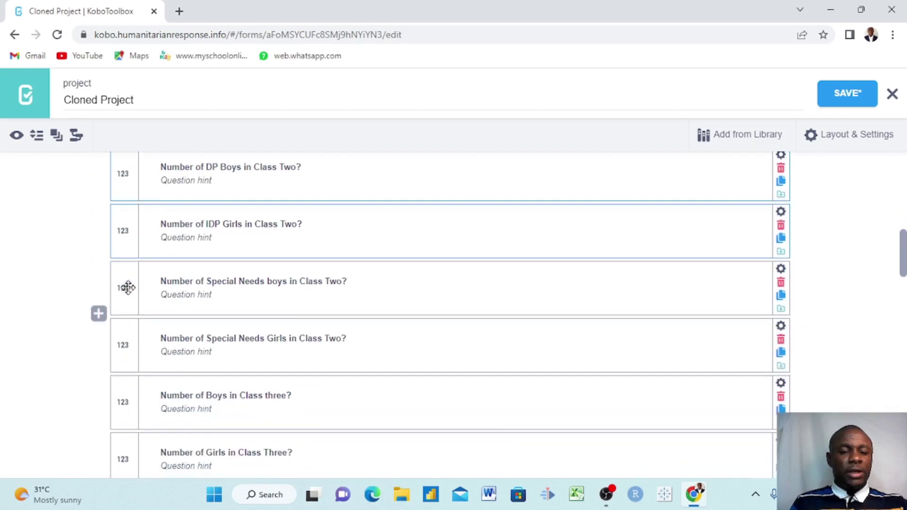
pyautogui.scroll(-2, 127, 287)
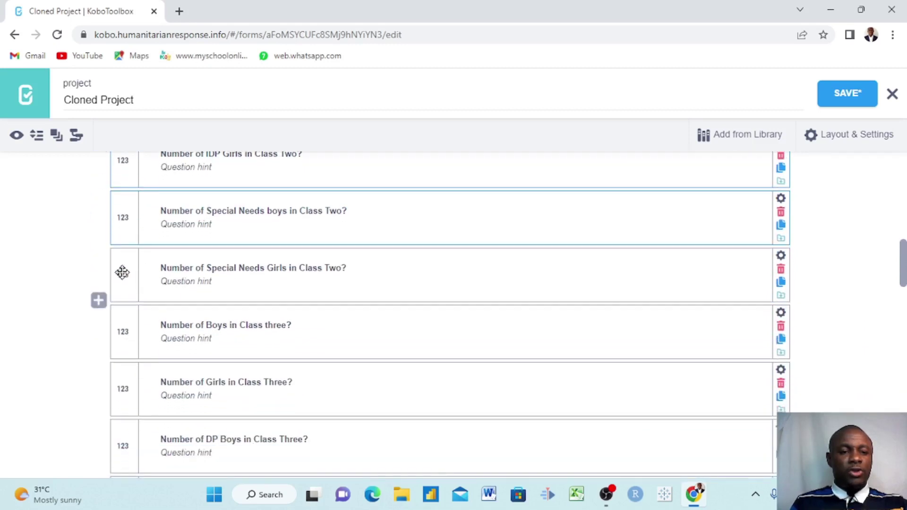
pyautogui.scroll(7, 122, 273)
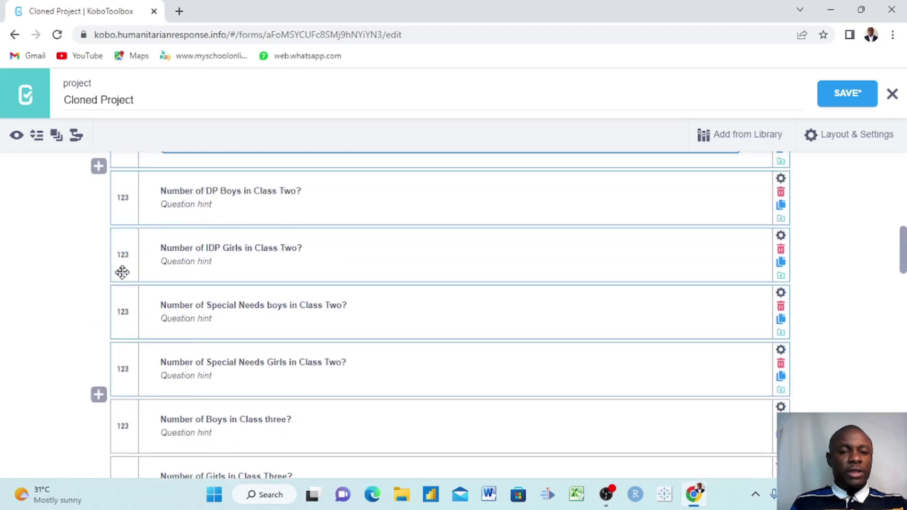
pyautogui.scroll(1, 123, 272)
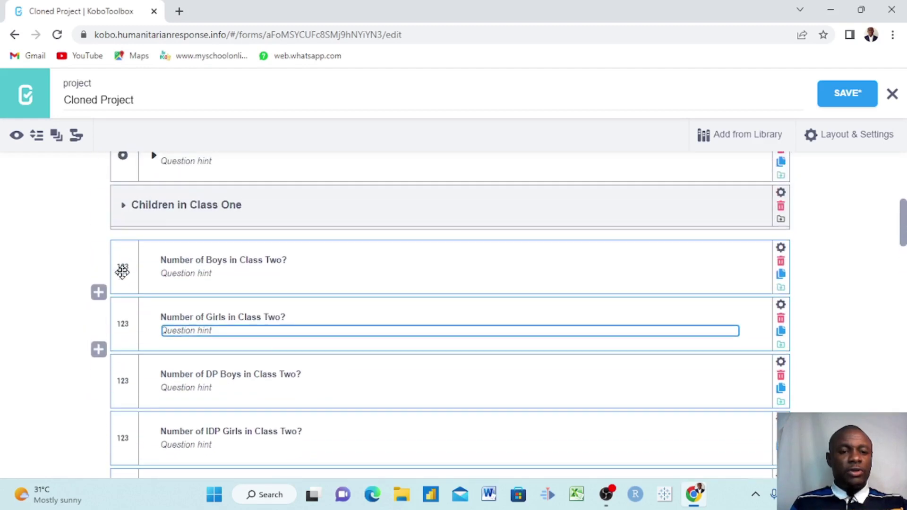
pyautogui.click(56, 136)
# Rename the group of Class Two questions as "Children in Class Two" and collapse it
pyautogui.click(165, 261)
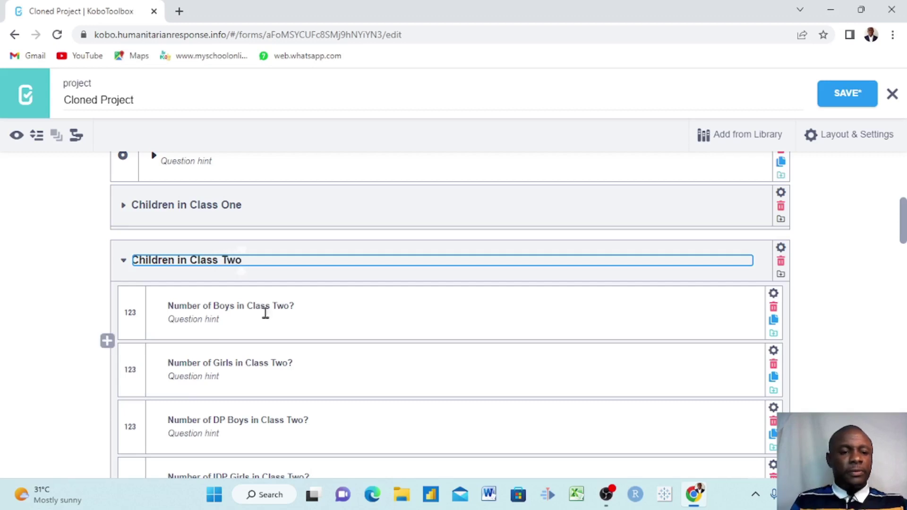
pyautogui.click(124, 263)
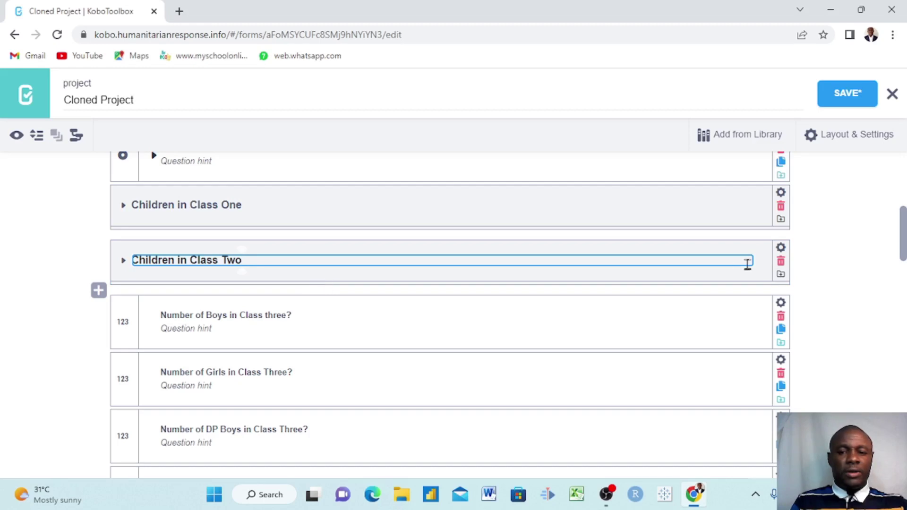
pyautogui.click(821, 259)
# Group the seven Class Three questions, from Number of Boys to the second Number of Special Needs Girls, into one question group
pyautogui.scroll(-1, 823, 261)
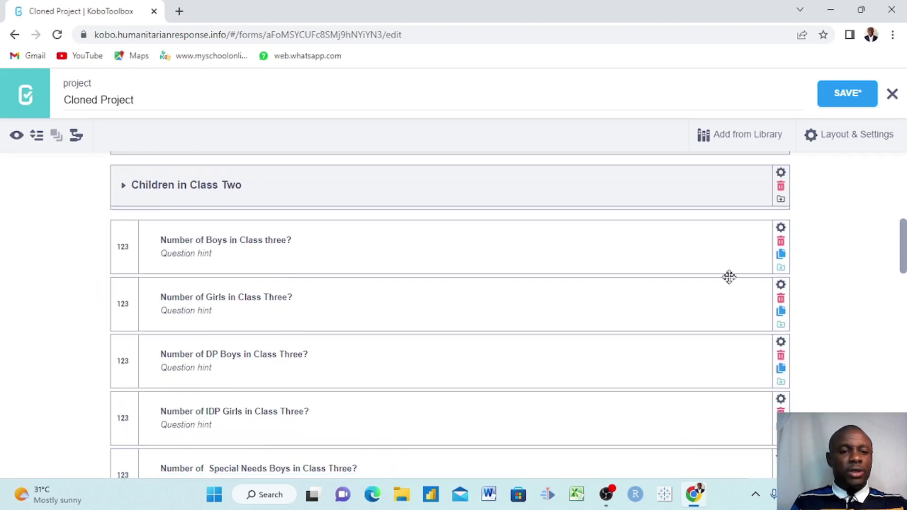
pyautogui.click(128, 246)
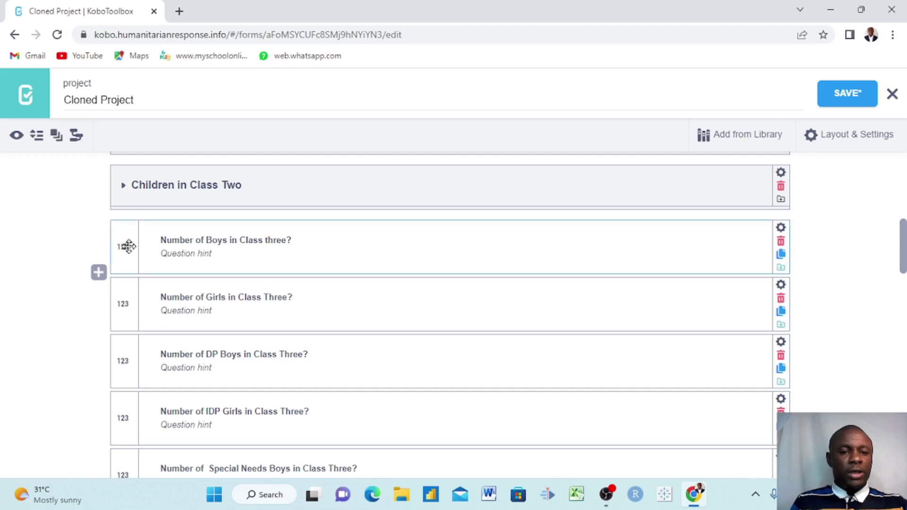
pyautogui.scroll(-1, 129, 299)
pyautogui.click(124, 292)
pyautogui.scroll(-1, 123, 291)
pyautogui.click(124, 291)
pyautogui.scroll(-1, 123, 292)
pyautogui.click(124, 291)
pyautogui.scroll(-1, 123, 291)
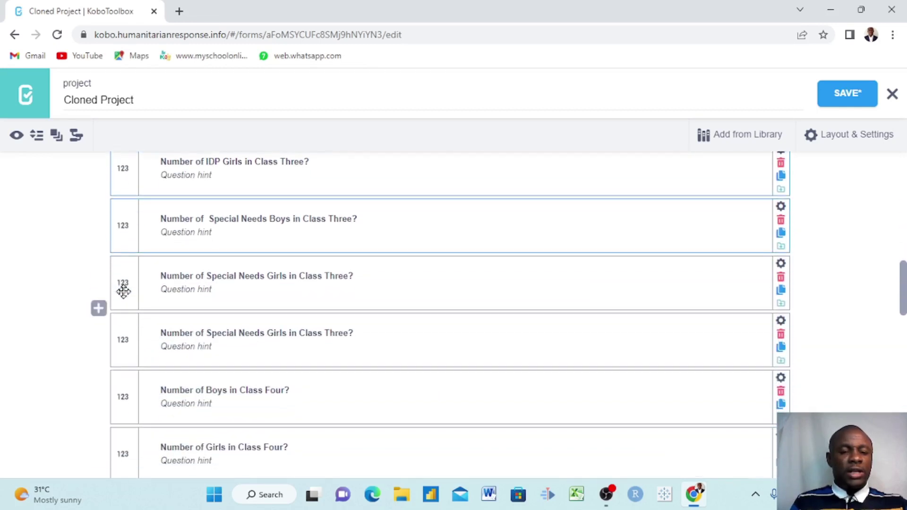
pyautogui.click(124, 291)
pyautogui.scroll(-1, 123, 292)
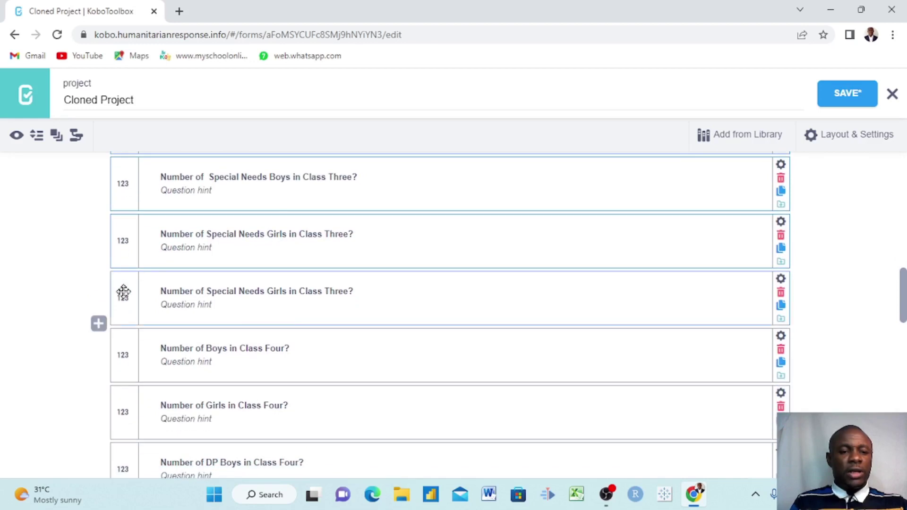
pyautogui.click(57, 135)
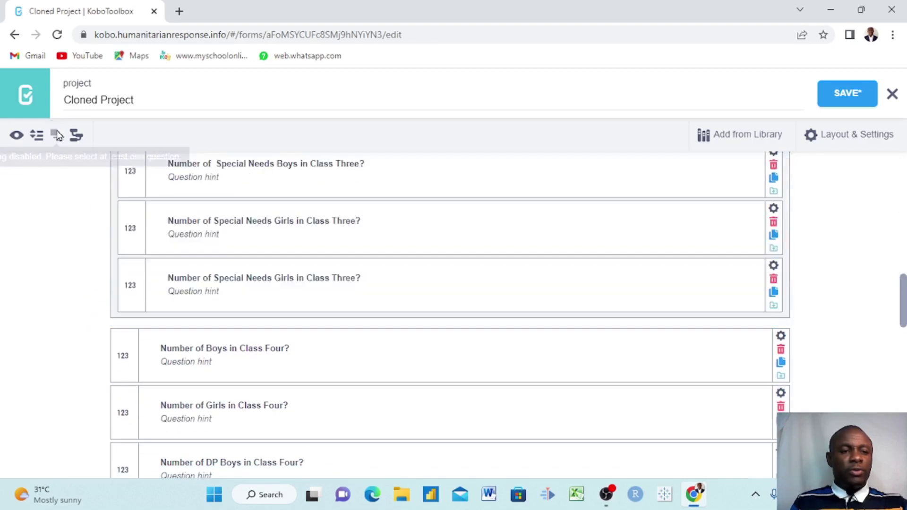
# Rename the group of Class Three questions as "Children in Class Three" and collapse it
pyautogui.scroll(5, 302, 233)
pyautogui.scroll(1, 283, 236)
pyautogui.click(177, 233)
pyautogui.press('BackSpace')
pyautogui.press('BackSpace')
pyautogui.press('BackSpace')
pyautogui.press('BackSpace')
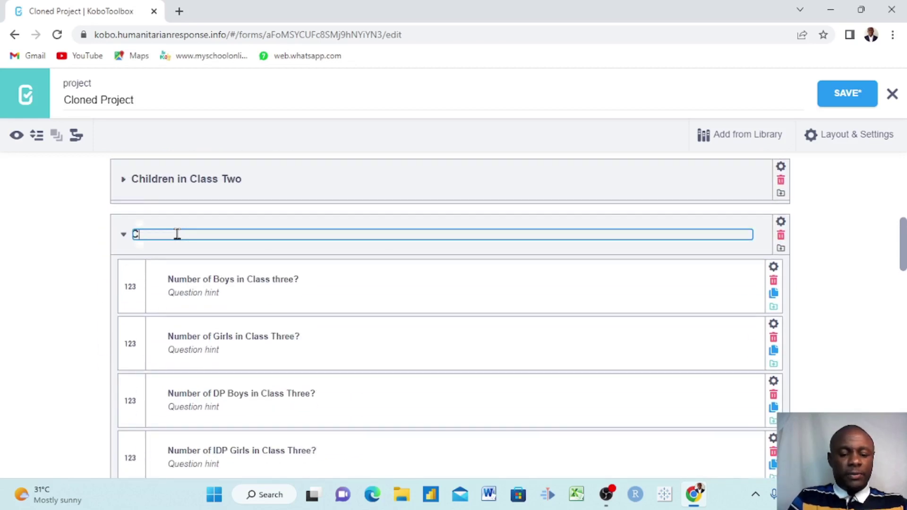
pyautogui.write('Children in Clas')
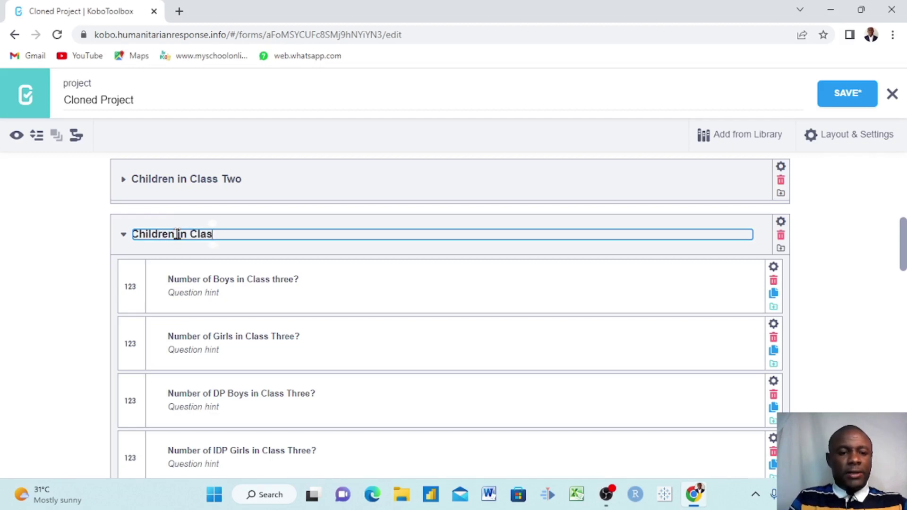
pyautogui.write('s Three')
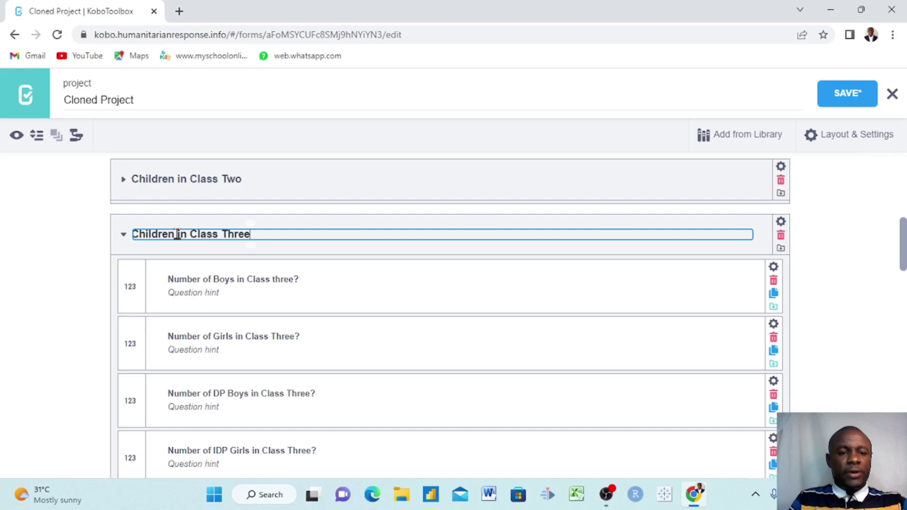
pyautogui.click(125, 238)
# Group the six Class Four questions, from Number of Boys to Number of Special Needs Girls, into one question group
pyautogui.scroll(-2, 287, 313)
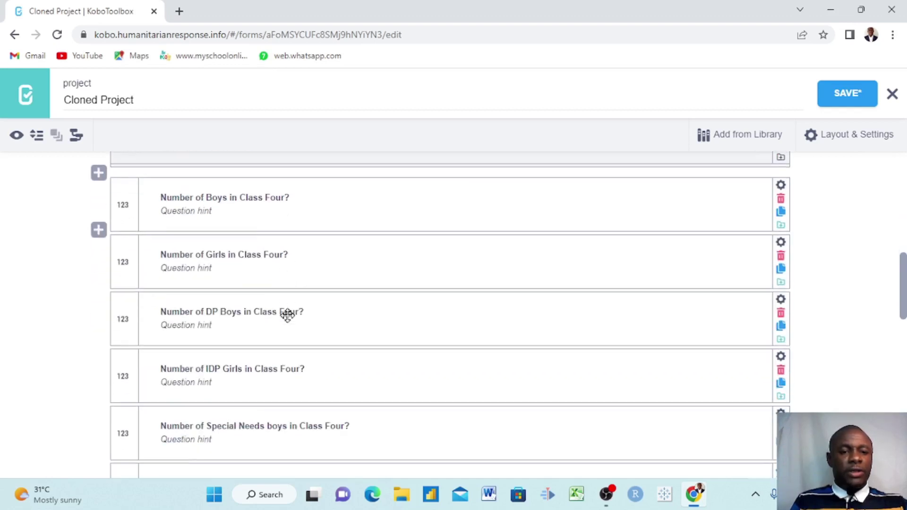
pyautogui.click(129, 209)
pyautogui.keyDown('ctrl'); pyautogui.click(129, 269); pyautogui.keyUp('ctrl')
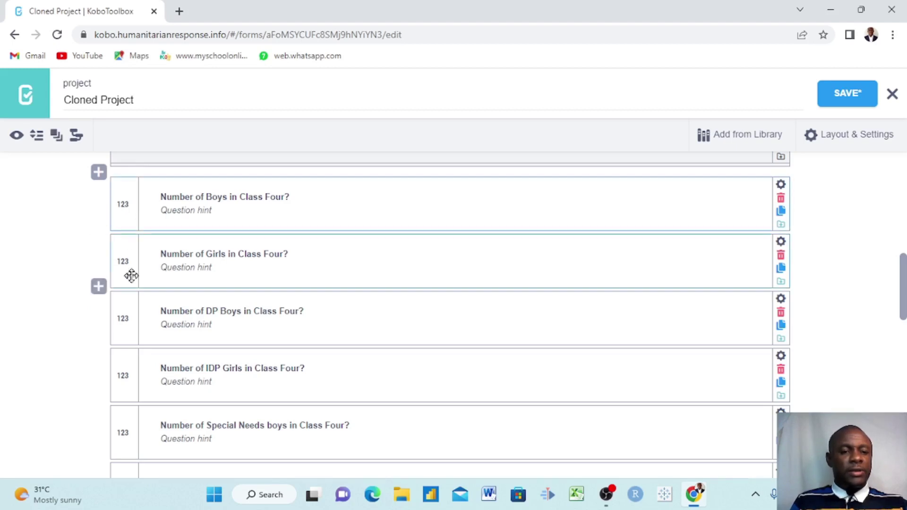
pyautogui.keyDown('ctrl'); pyautogui.click(129, 320); pyautogui.keyUp('ctrl')
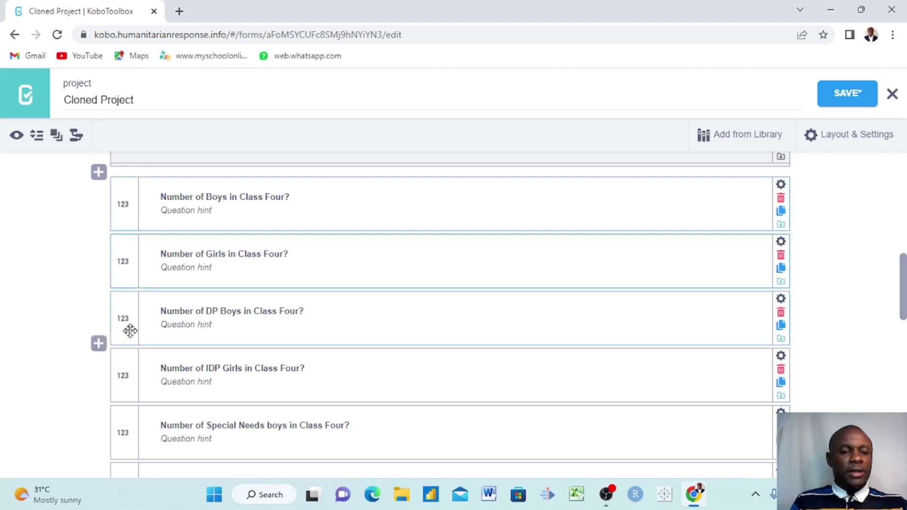
pyautogui.keyDown('ctrl'); pyautogui.click(128, 372); pyautogui.keyUp('ctrl')
pyautogui.scroll(-2, 128, 372)
pyautogui.keyDown('ctrl'); pyautogui.click(130, 372); pyautogui.keyUp('ctrl')
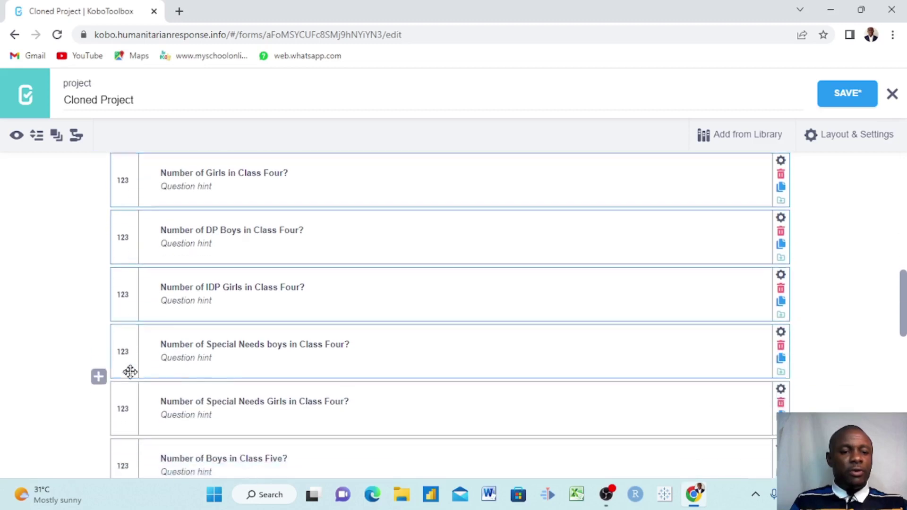
pyautogui.scroll(-3, 129, 371)
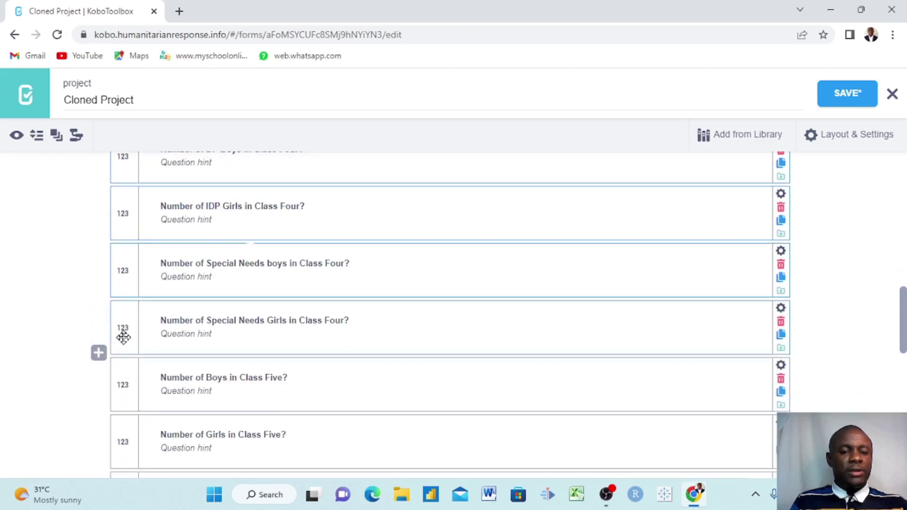
pyautogui.click(56, 136)
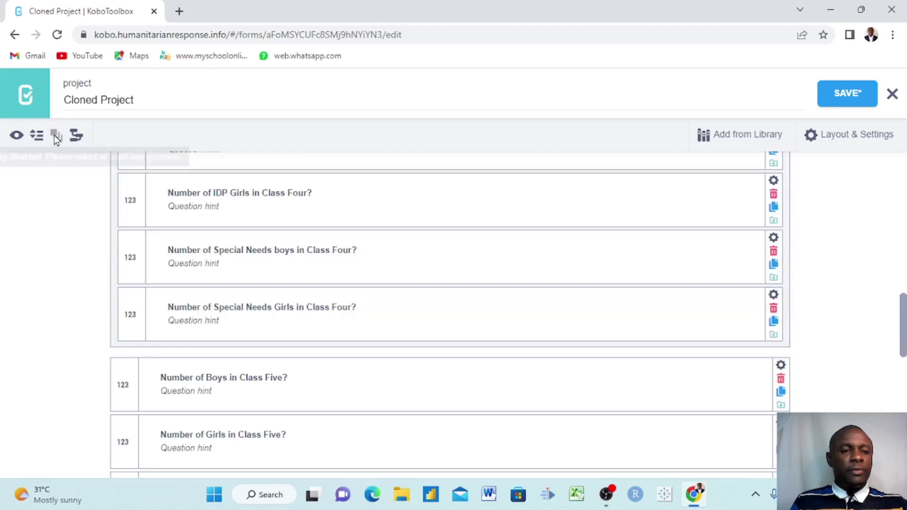
# Rename the group of Class Four questions as "Children in Class Four" and collapse it
pyautogui.scroll(7, 242, 231)
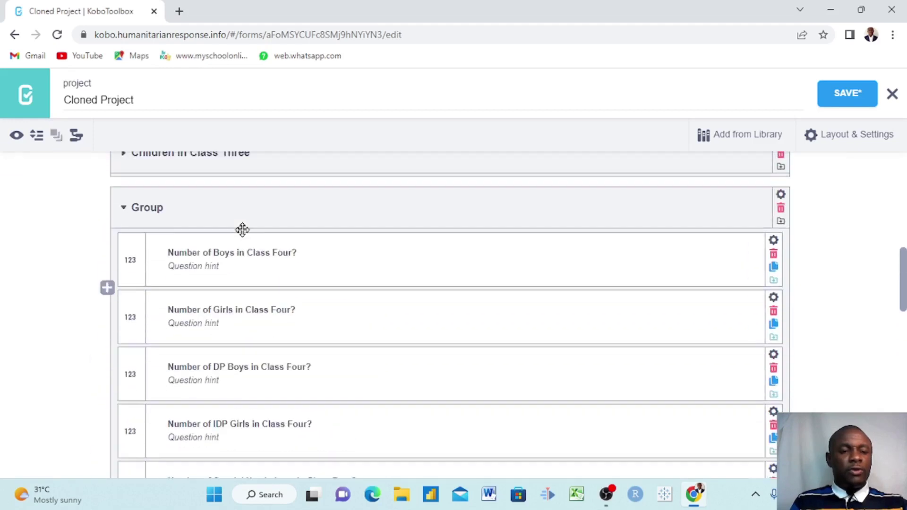
pyautogui.click(164, 232)
pyautogui.press('BackSpace')
pyautogui.press('BackSpace')
pyautogui.press('BackSpace')
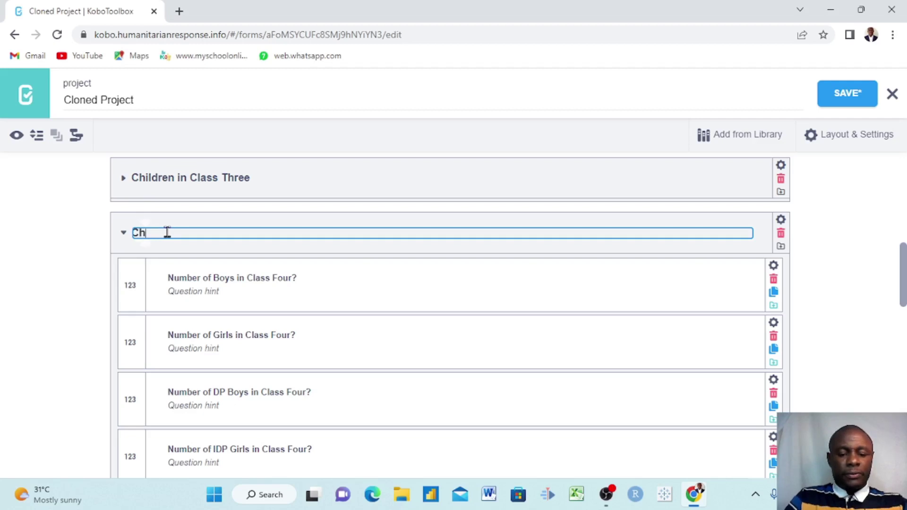
pyautogui.write('Children in')
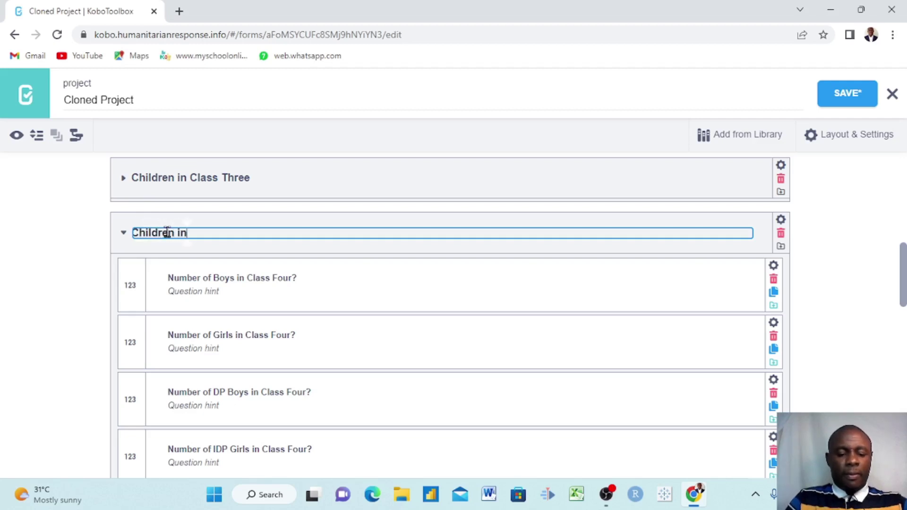
pyautogui.write(' Class Four')
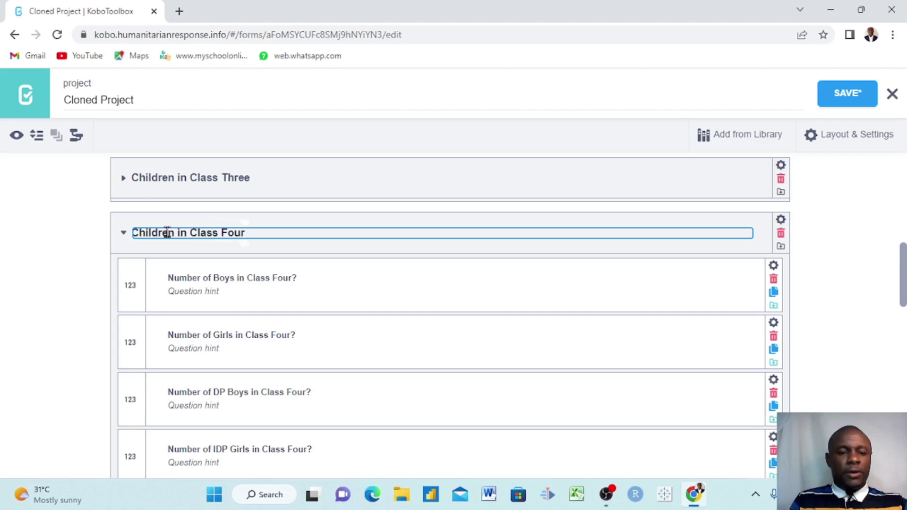
pyautogui.click(124, 233)
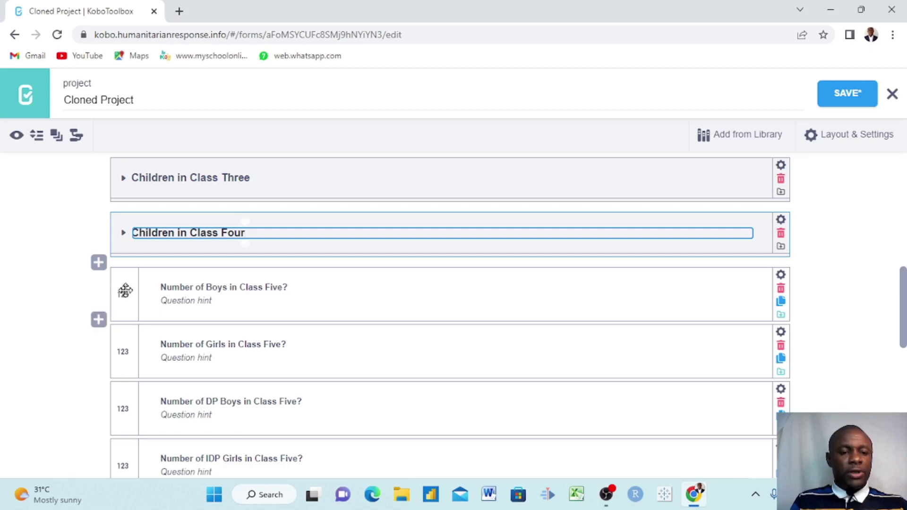
pyautogui.click(820, 247)
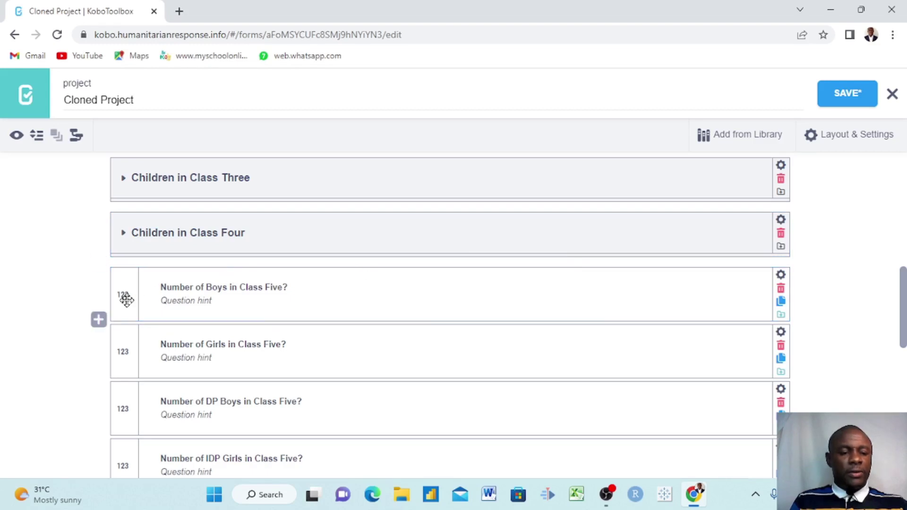
# Group the six Class Five questions, from Number of Boys to Number of Special Needs Girls, into one question group
pyautogui.scroll(-1, 126, 297)
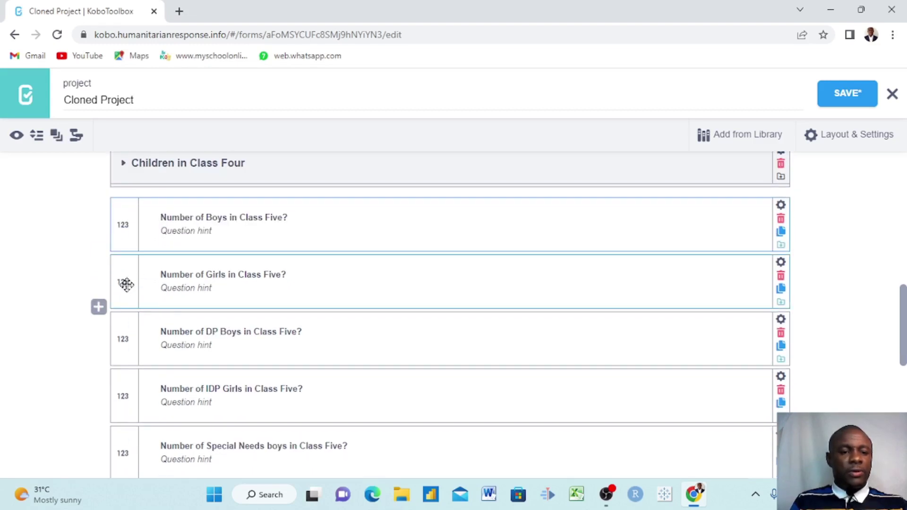
pyautogui.scroll(-2, 128, 334)
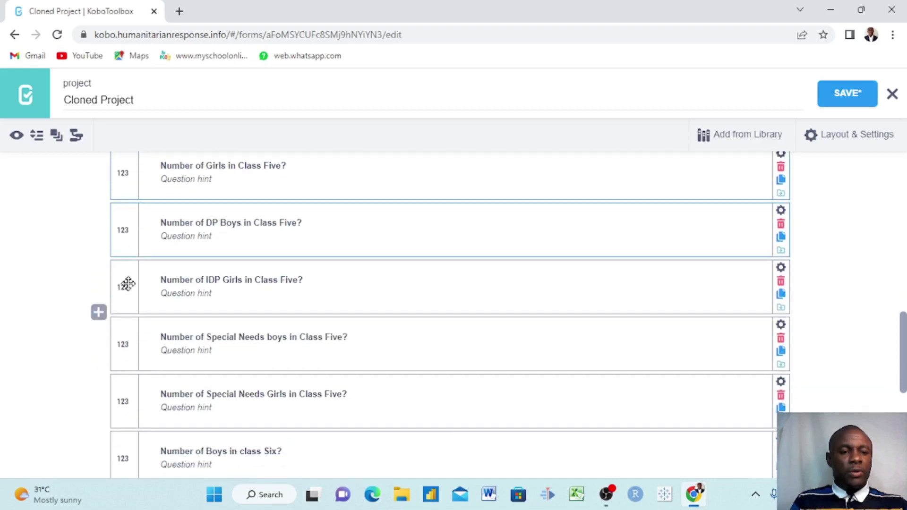
pyautogui.scroll(-1, 122, 337)
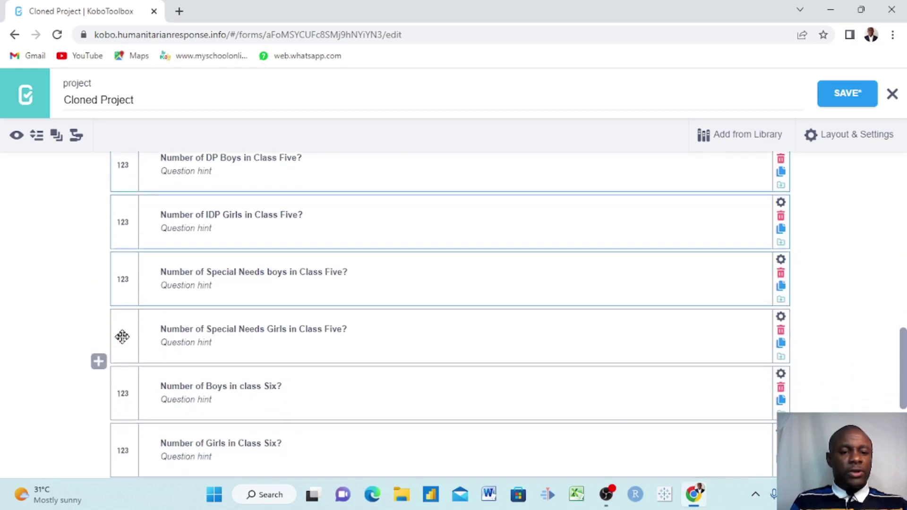
pyautogui.click(125, 328)
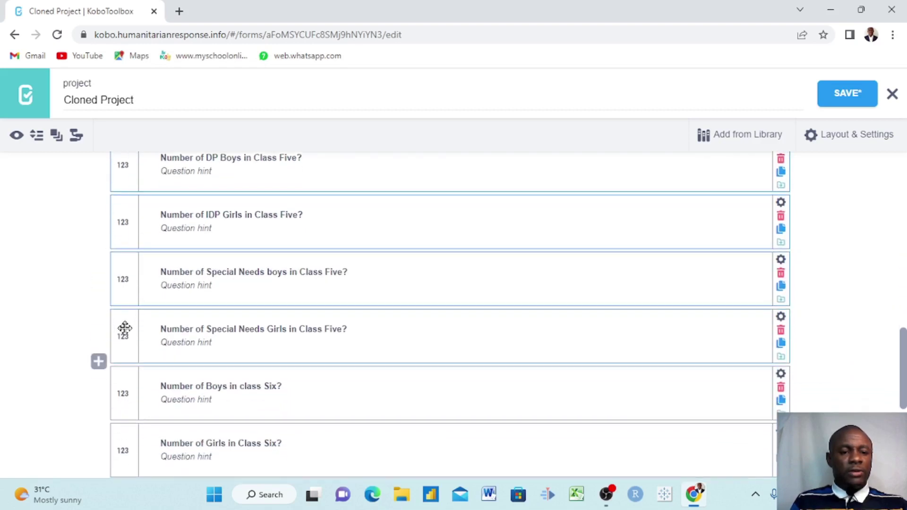
pyautogui.click(57, 137)
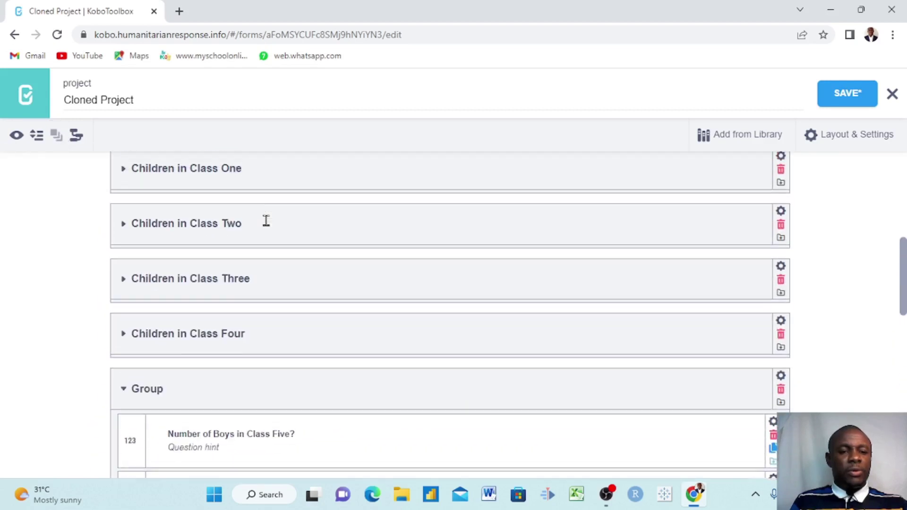
# Rename the group of Class Five questions as "Children in Class Five"
pyautogui.scroll(-3, 282, 366)
pyautogui.click(168, 282)
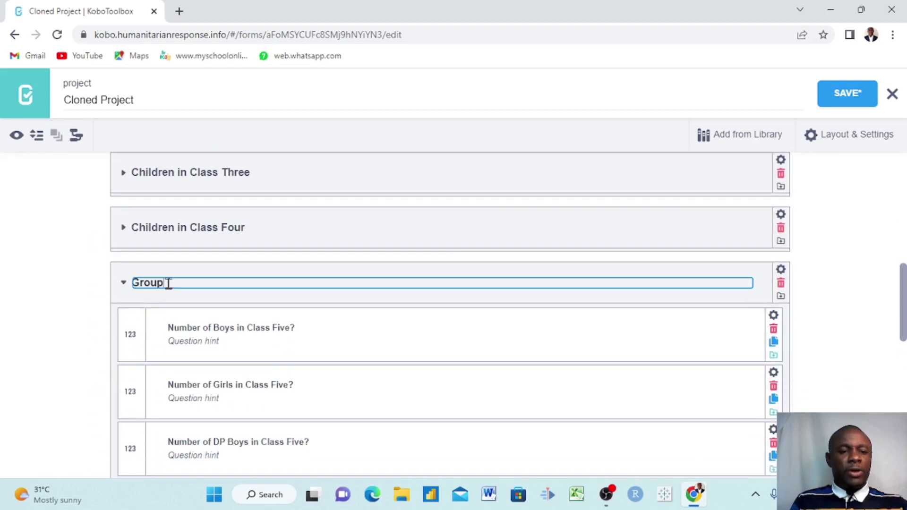
pyautogui.press('BackSpace')
pyautogui.press('BackSpace')
pyautogui.press('BackSpace')
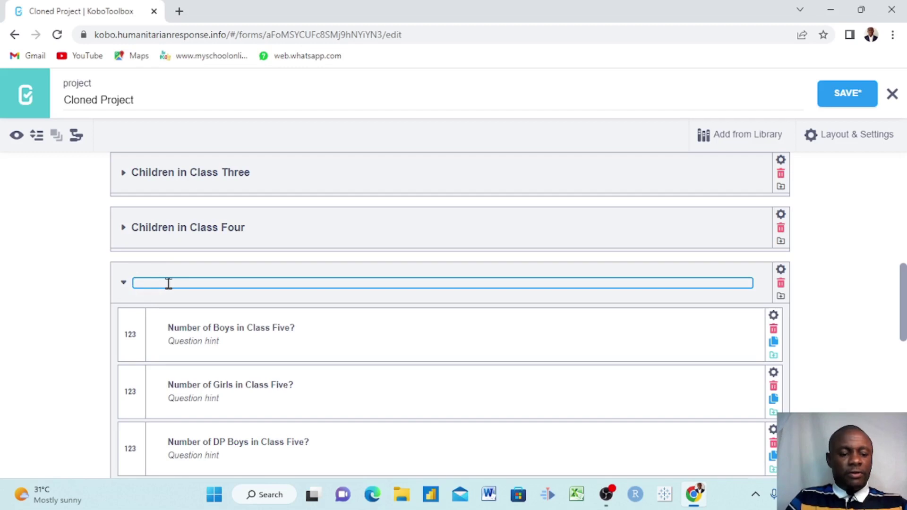
pyautogui.write('Childre')
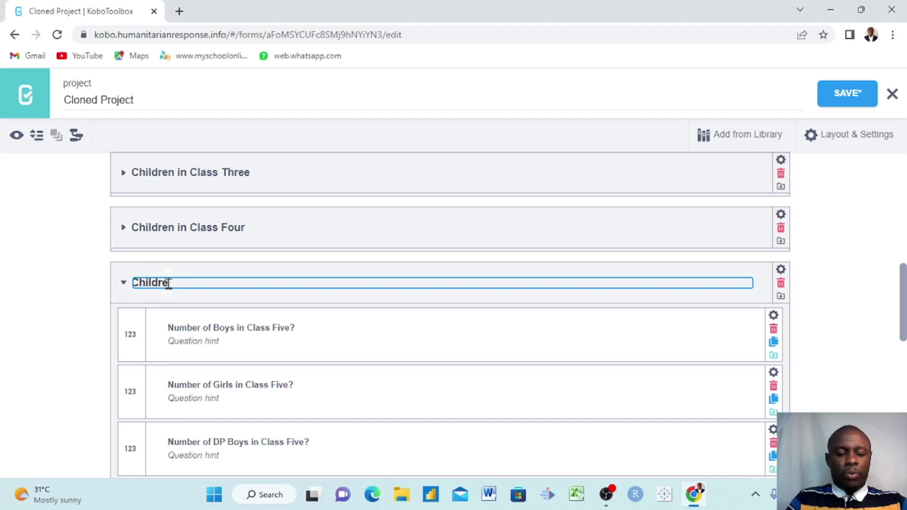
pyautogui.write('n in Class Five')
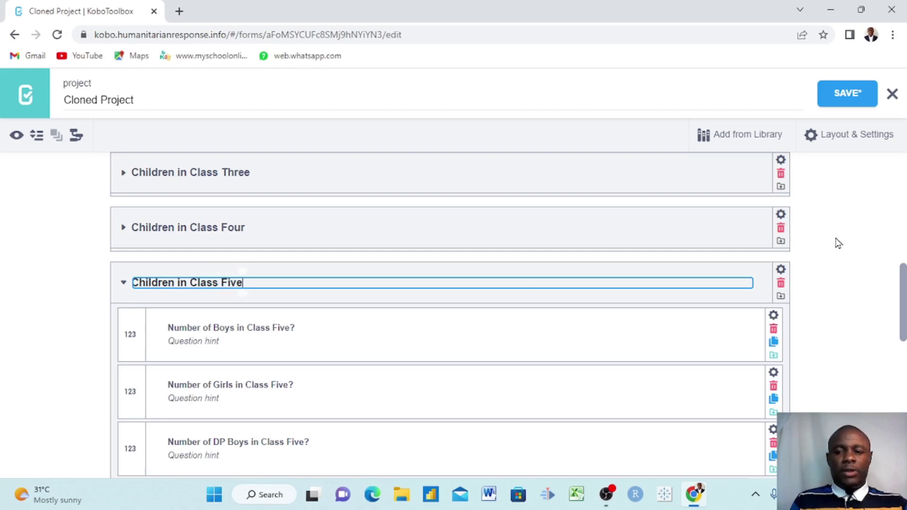
pyautogui.click(839, 243)
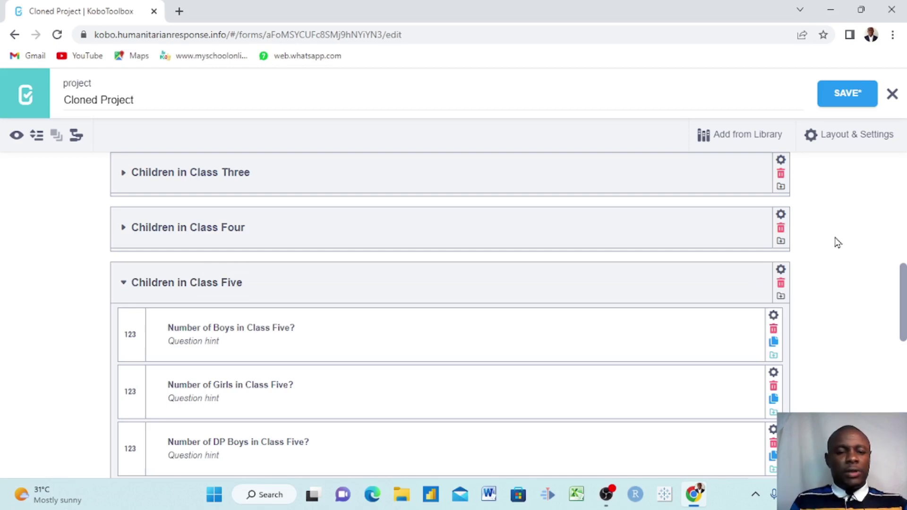
pyautogui.scroll(-2, 526, 319)
pyautogui.scroll(-1, 529, 321)
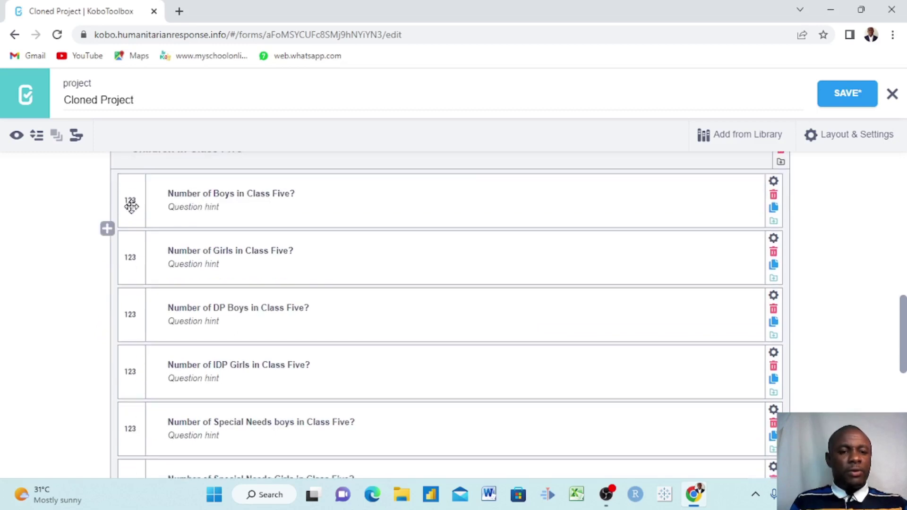
pyautogui.scroll(1, 129, 248)
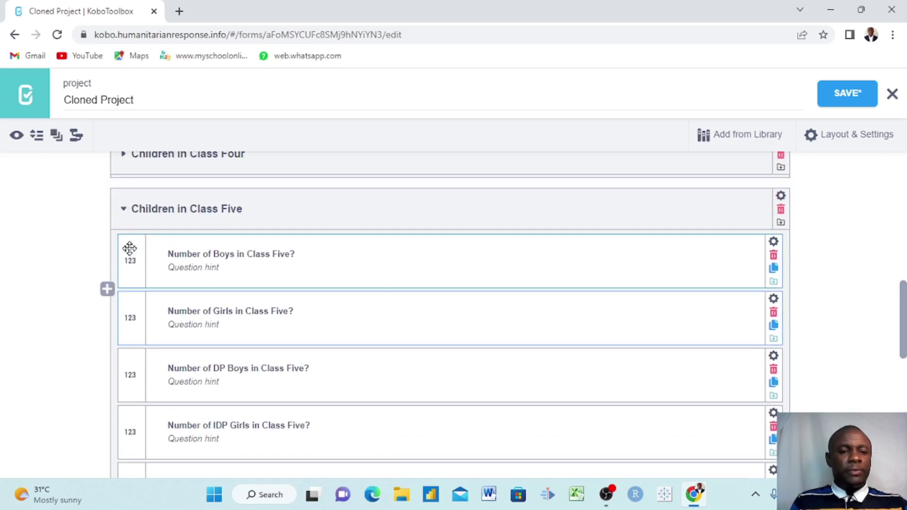
pyautogui.scroll(-2, 129, 392)
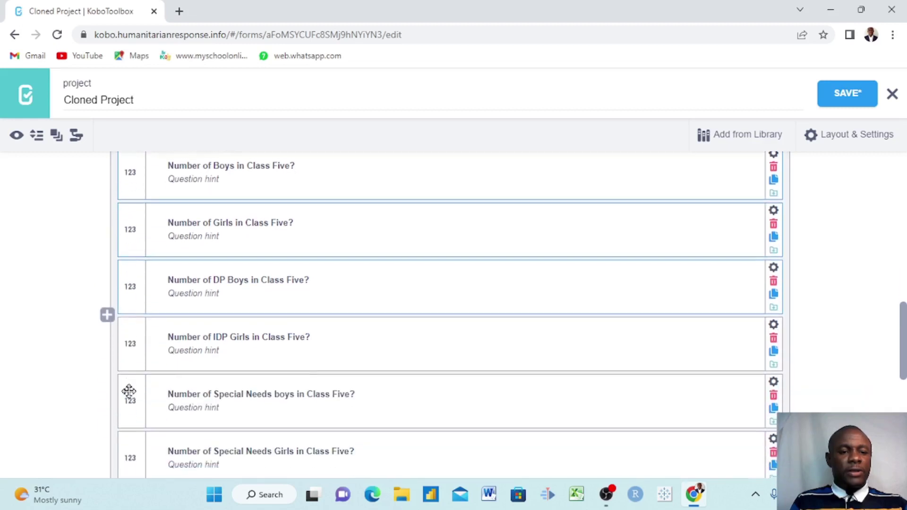
pyautogui.scroll(-2, 133, 352)
pyautogui.moveTo(132, 303); pyautogui.dragTo(483, 297)
# Group the introductory questions at the start of the form, from Region? to Which Class?, into one question group
pyautogui.scroll(-4, 481, 293)
pyautogui.scroll(3, 482, 296)
pyautogui.scroll(-1, 227, 258)
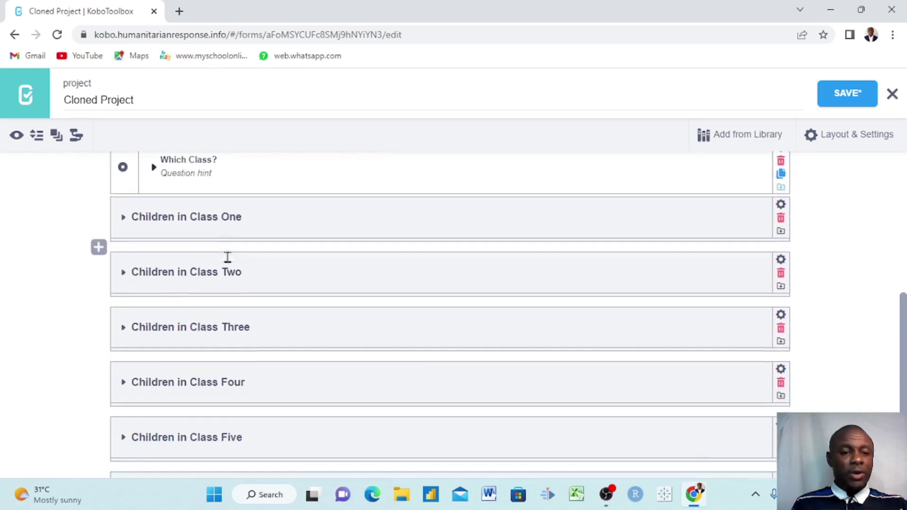
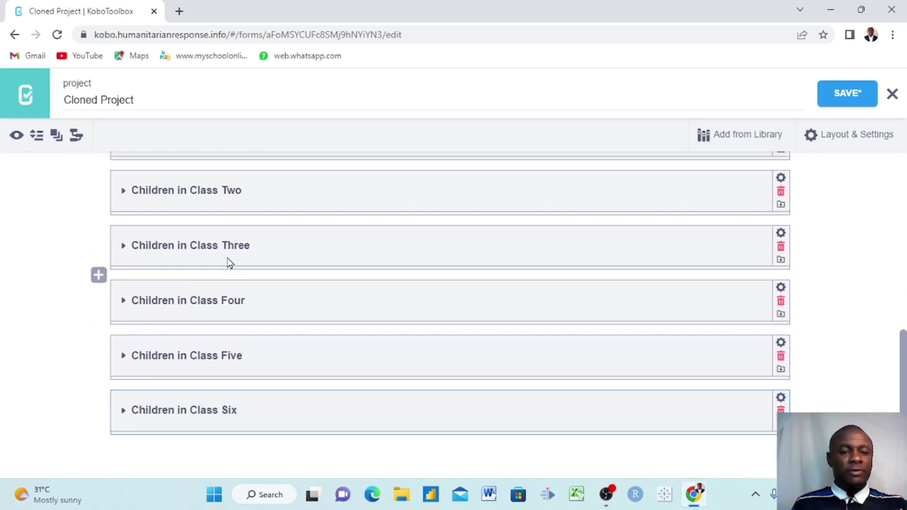
pyautogui.scroll(10, 230, 263)
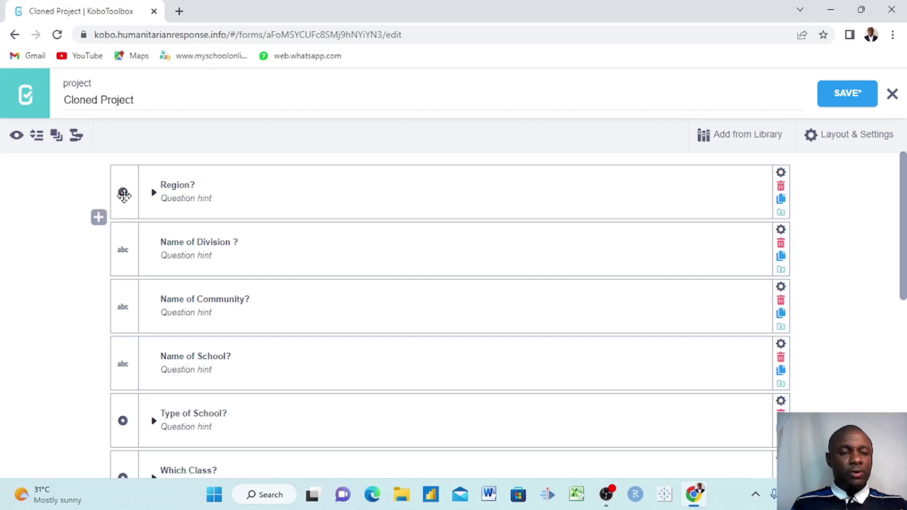
pyautogui.scroll(-2, 128, 249)
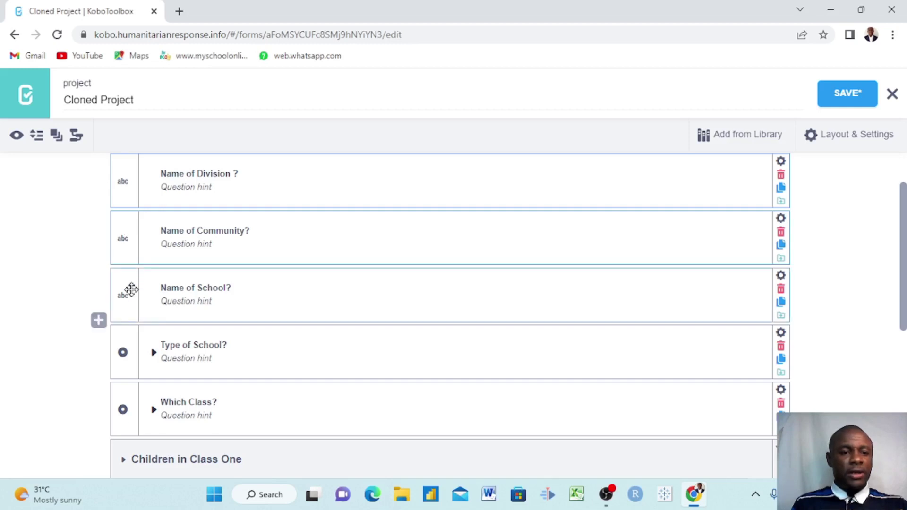
pyautogui.scroll(-1, 130, 290)
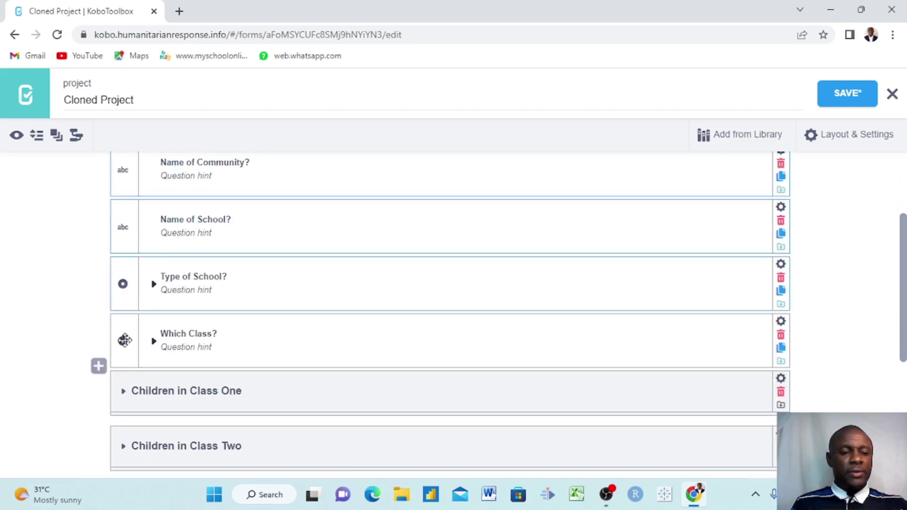
pyautogui.click(56, 135)
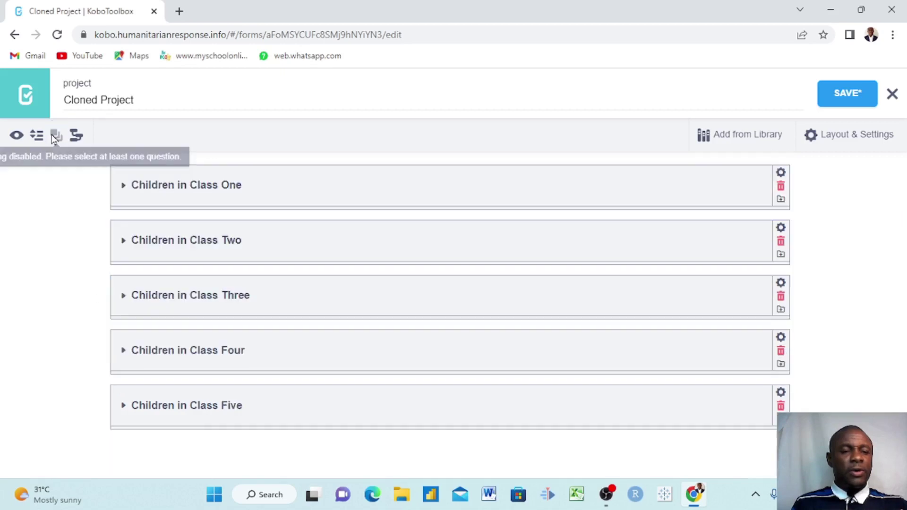
# Rename the group of introductory questions as "Introduction" and collapse it
pyautogui.click(170, 185)
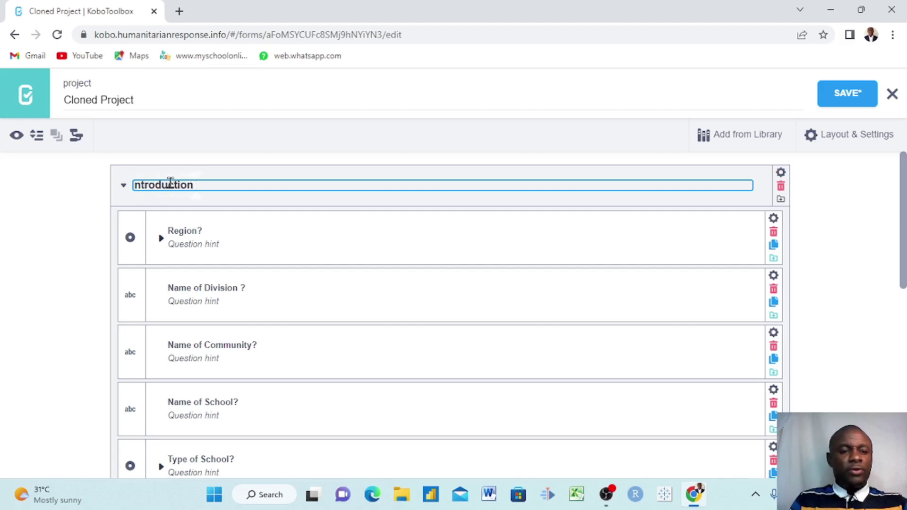
pyautogui.click(126, 188)
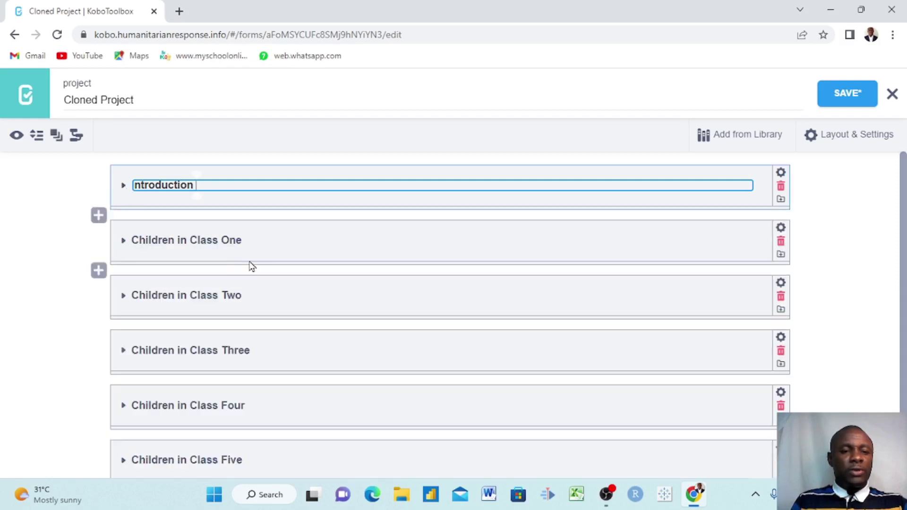
pyautogui.click(850, 204)
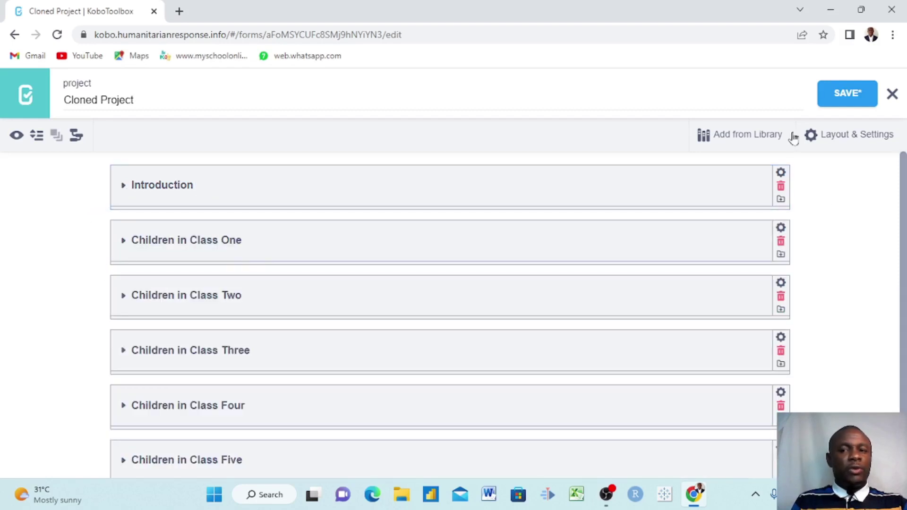
# Save the grouped form and open its preview
pyautogui.click(851, 94)
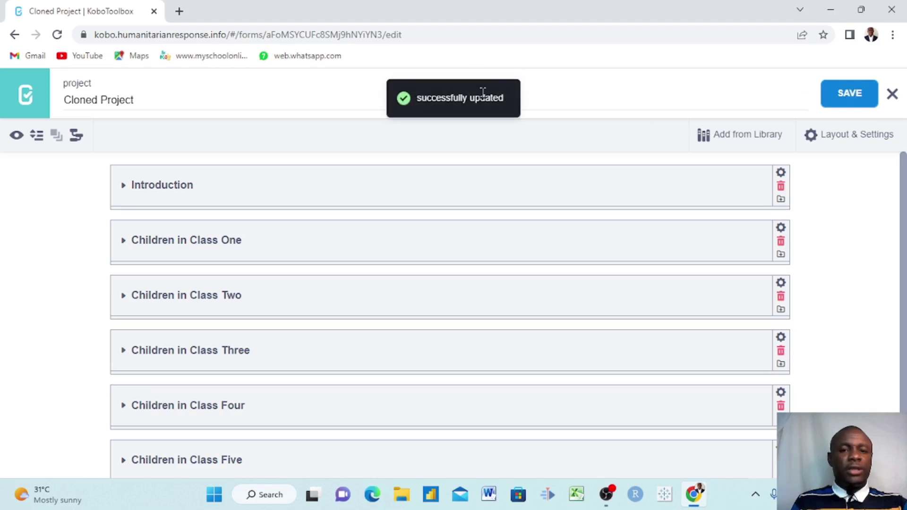
pyautogui.click(19, 139)
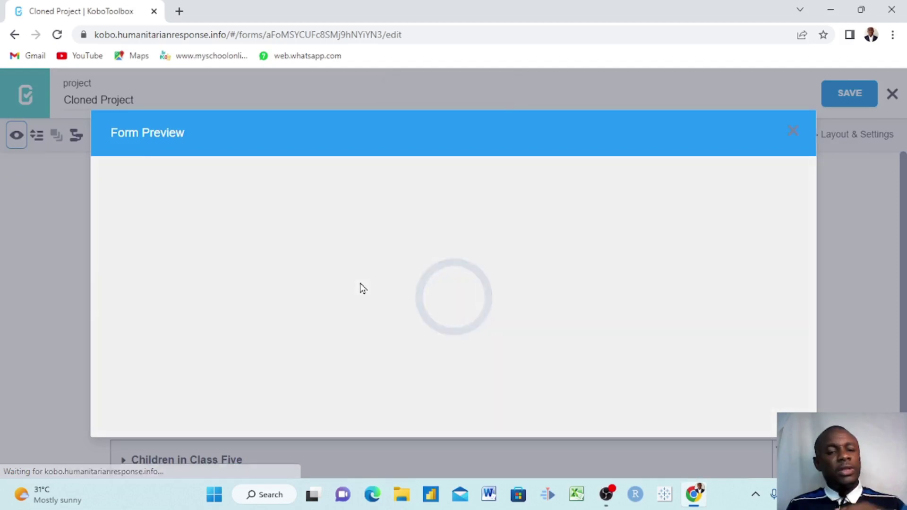
pyautogui.scroll(-3, 362, 287)
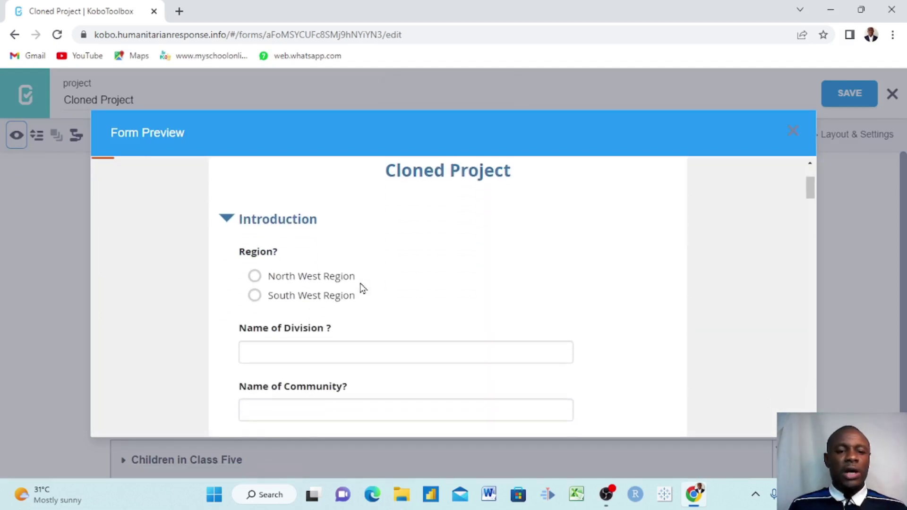
# Collapse the Introduction group and the Children in Class One to Class Five groups in the form preview
pyautogui.click(227, 216)
pyautogui.scroll(-1, 227, 215)
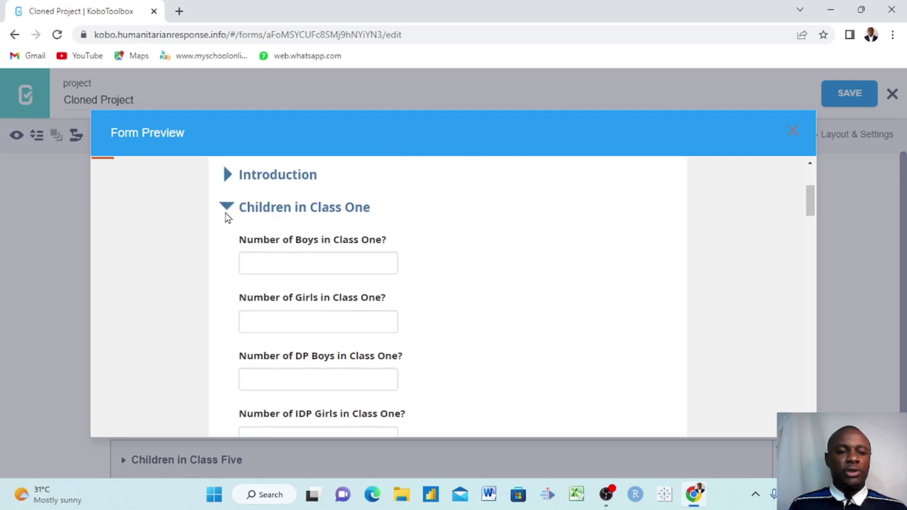
pyautogui.click(228, 208)
pyautogui.scroll(-1, 227, 210)
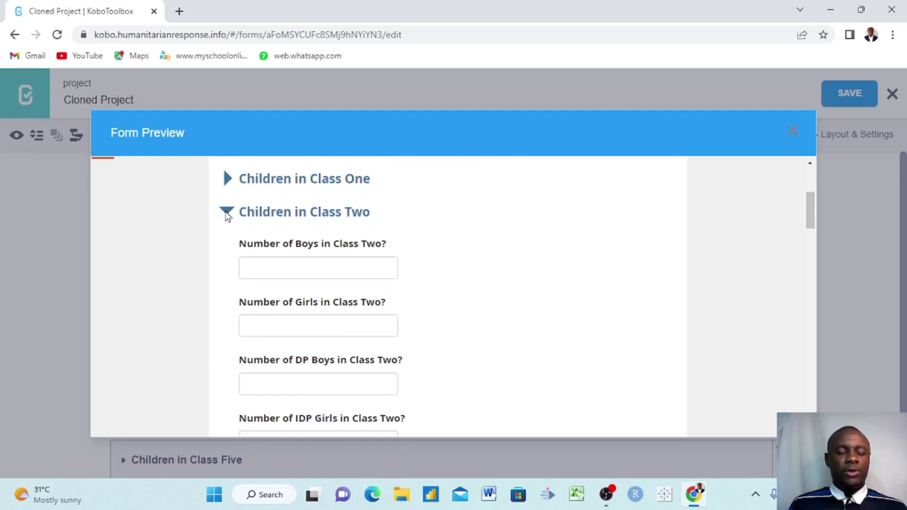
pyautogui.click(227, 215)
pyautogui.click(226, 246)
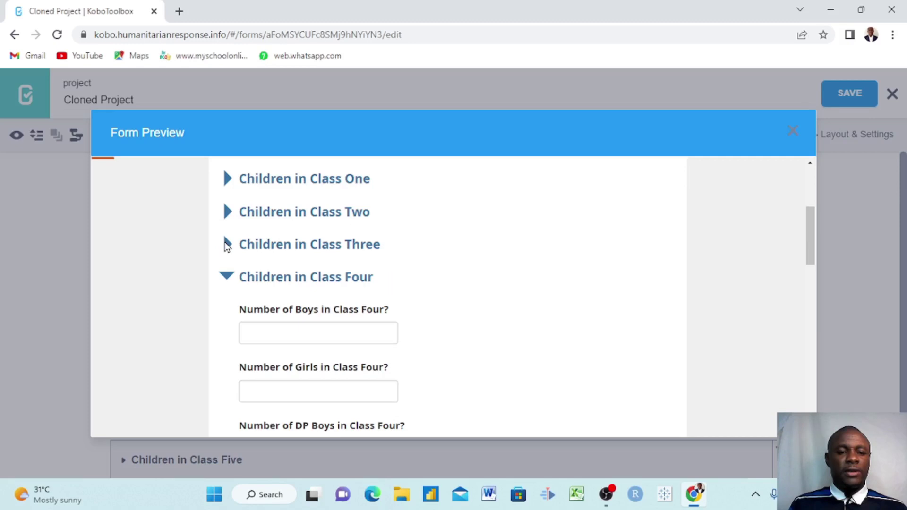
pyautogui.click(228, 277)
pyautogui.scroll(-1, 233, 278)
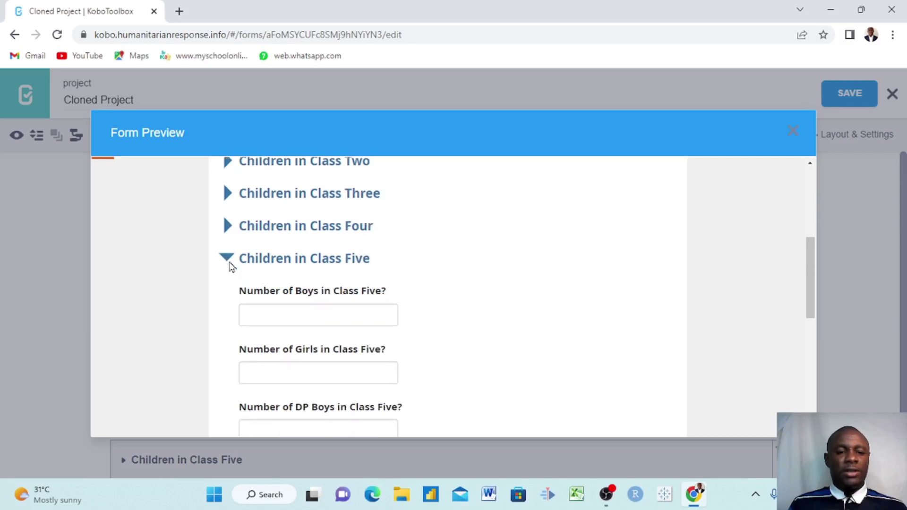
pyautogui.click(228, 261)
pyautogui.scroll(5, 229, 265)
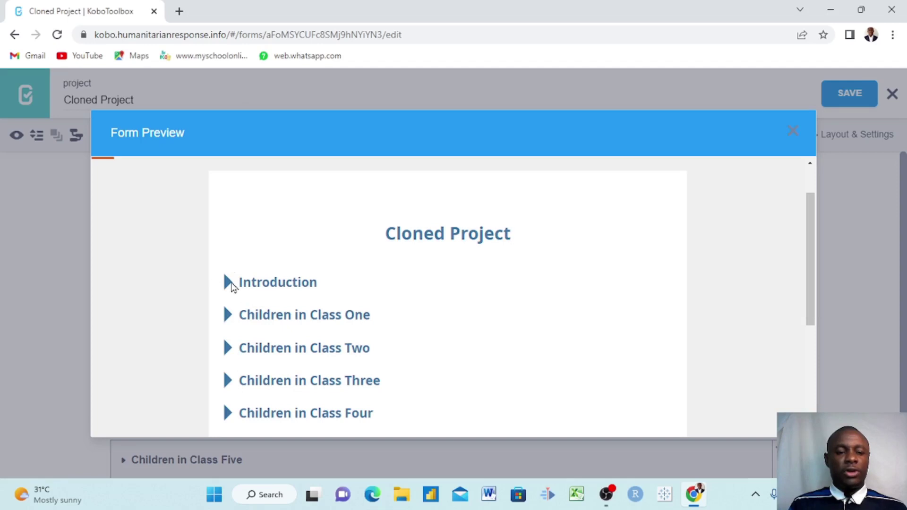
# Expand the Introduction group in the preview and examine its questions down to the class groups
pyautogui.click(228, 282)
pyautogui.scroll(-5, 232, 287)
pyautogui.scroll(-10, 232, 288)
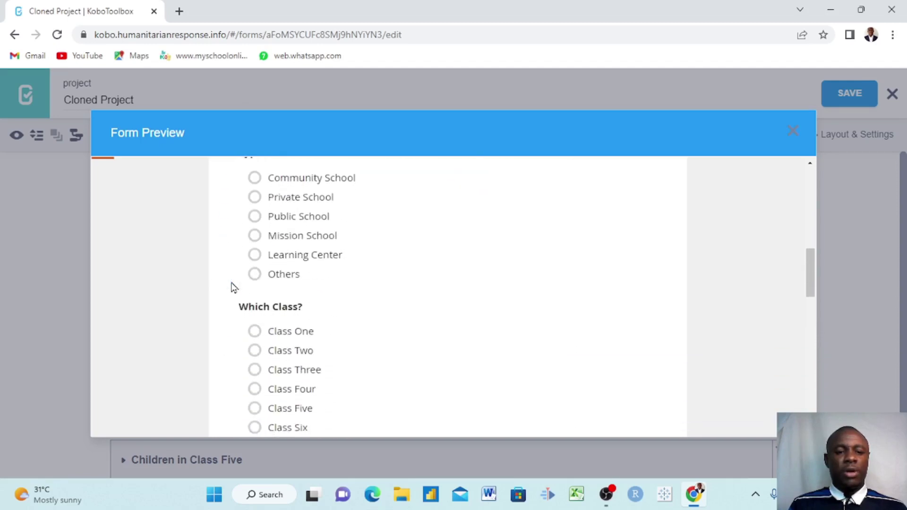
pyautogui.scroll(-3, 232, 287)
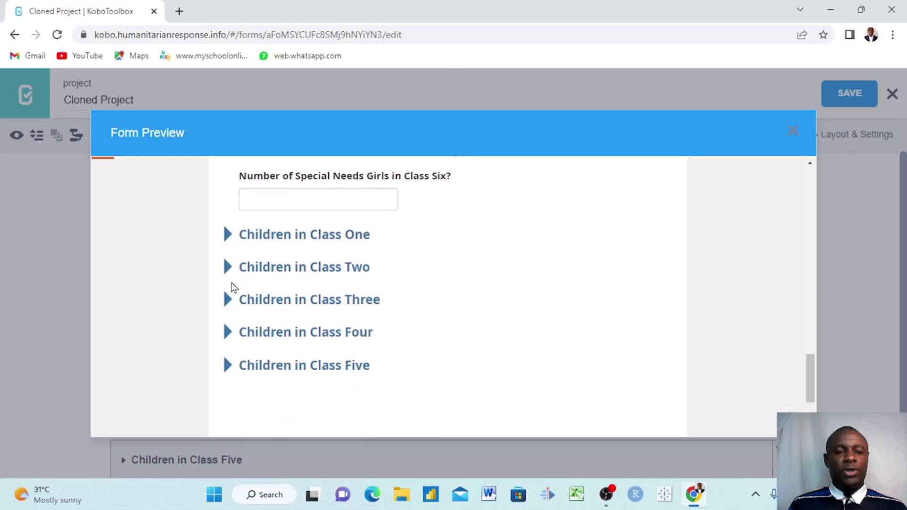
pyautogui.scroll(3, 231, 287)
pyautogui.scroll(-2, 232, 287)
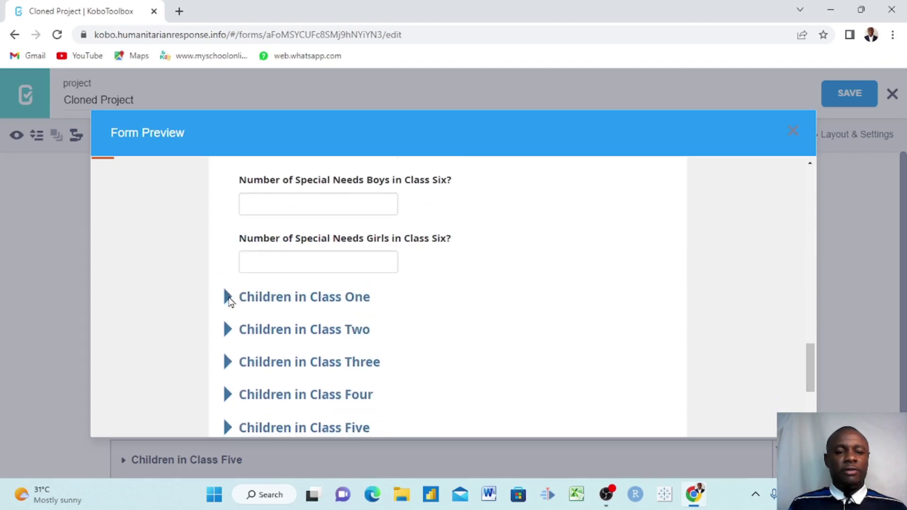
# Expand the Children in Class One group in the preview and examine its questions
pyautogui.click(229, 298)
pyautogui.scroll(-1, 229, 301)
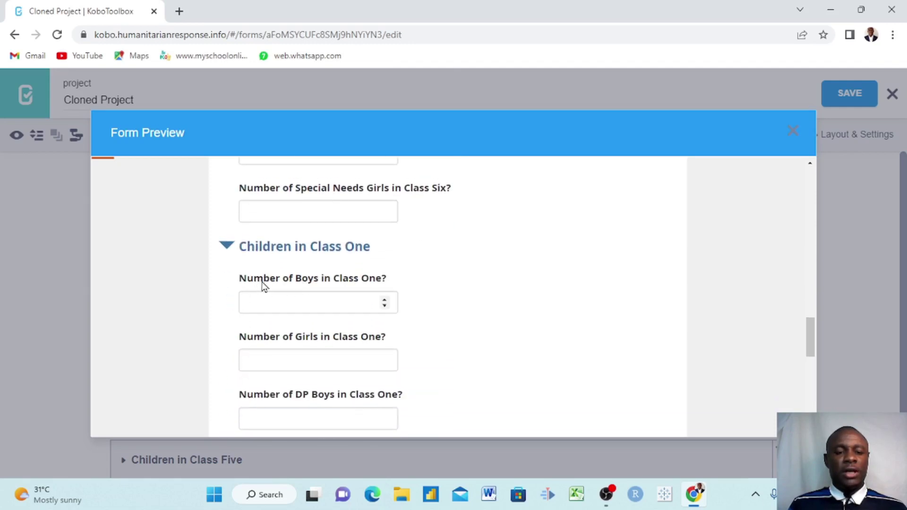
pyautogui.scroll(-3, 353, 290)
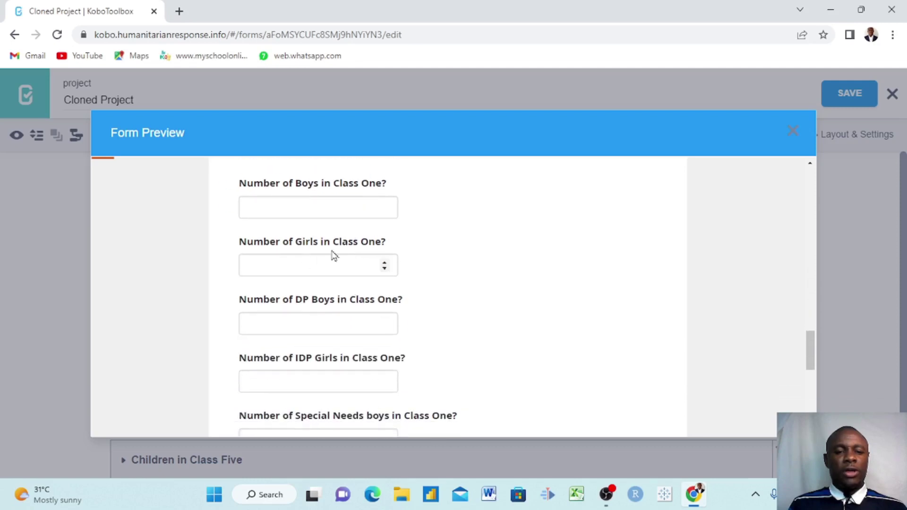
# Review the remaining Class One questions in the preview and collapse the Children in Class One group
pyautogui.scroll(-1, 343, 258)
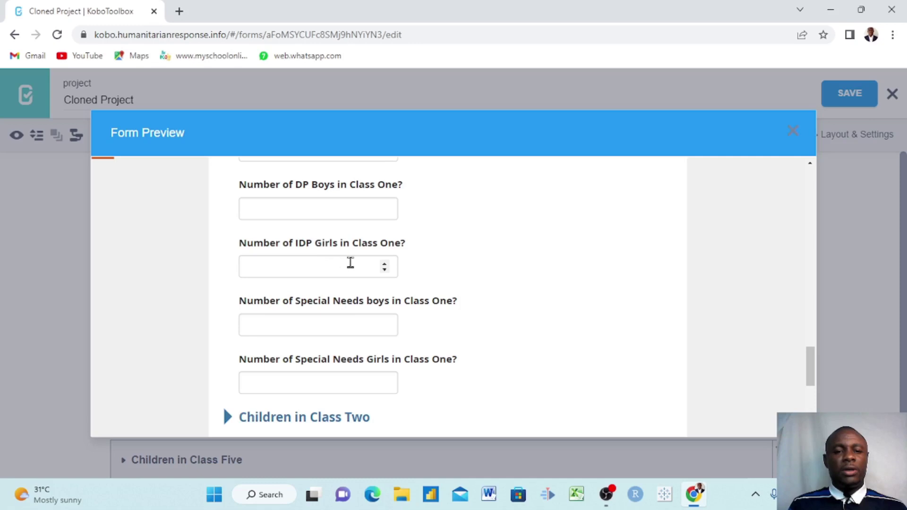
pyautogui.scroll(-1, 351, 263)
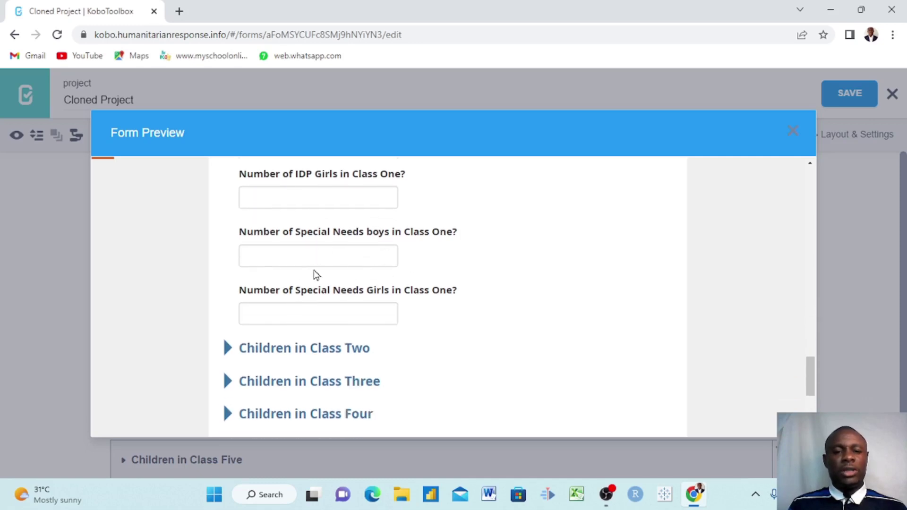
pyautogui.scroll(-1, 302, 272)
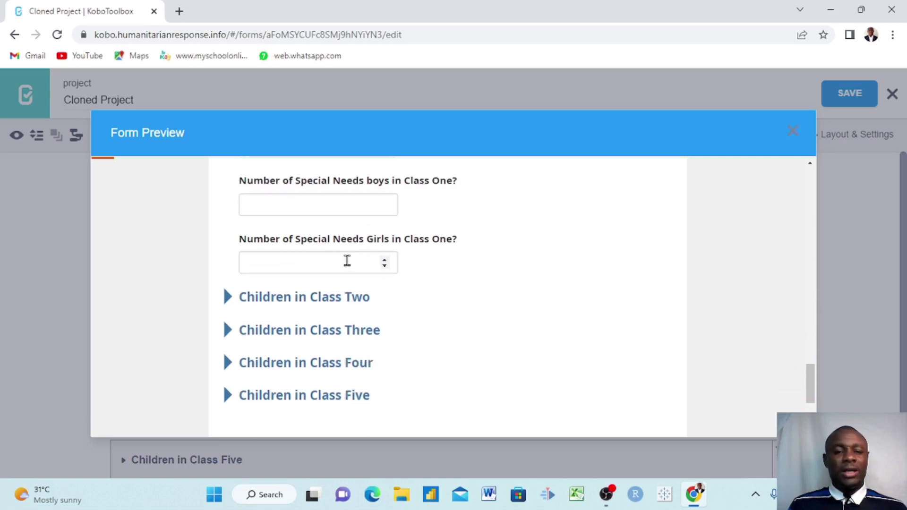
pyautogui.scroll(4, 308, 269)
pyautogui.scroll(2, 308, 270)
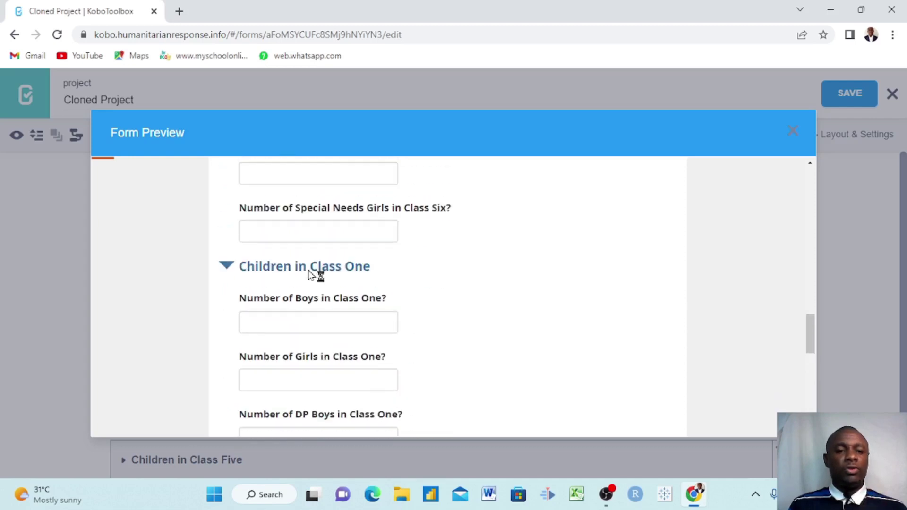
pyautogui.click(225, 268)
# Collapse the Children in Class Six and Introduction groups in the preview and close the preview
pyautogui.scroll(3, 222, 265)
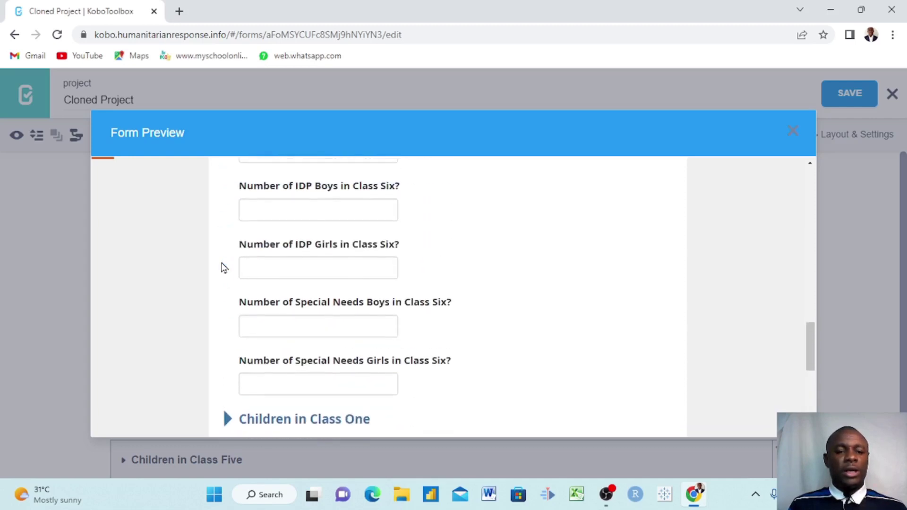
pyautogui.scroll(2, 231, 247)
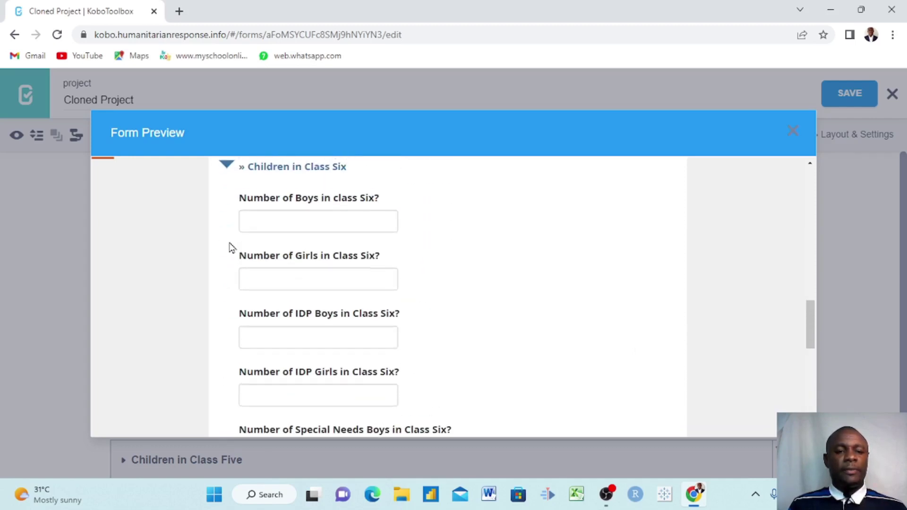
pyautogui.click(226, 167)
pyautogui.scroll(2, 225, 173)
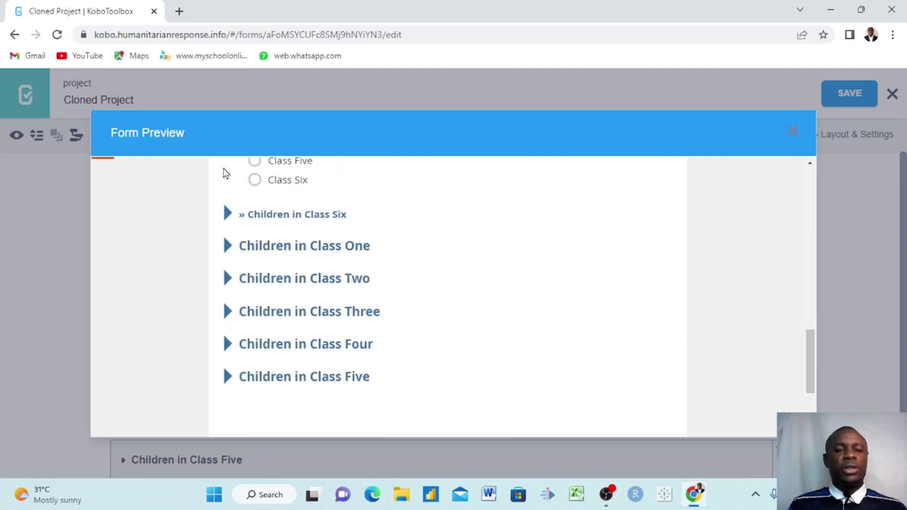
pyautogui.scroll(10, 270, 238)
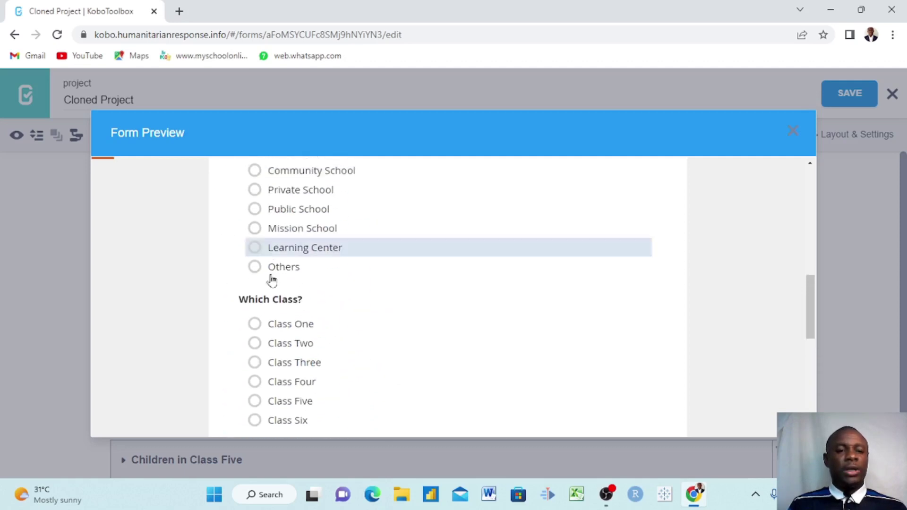
pyautogui.scroll(6, 260, 219)
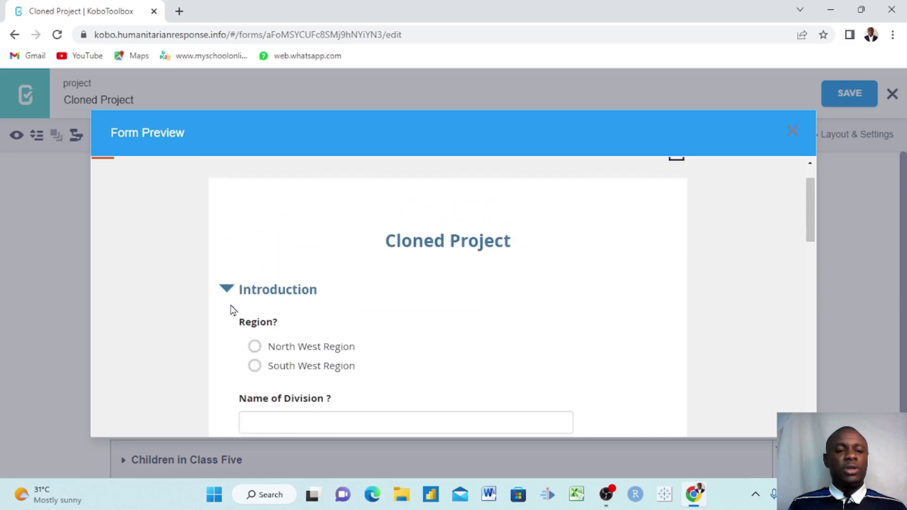
pyautogui.click(228, 290)
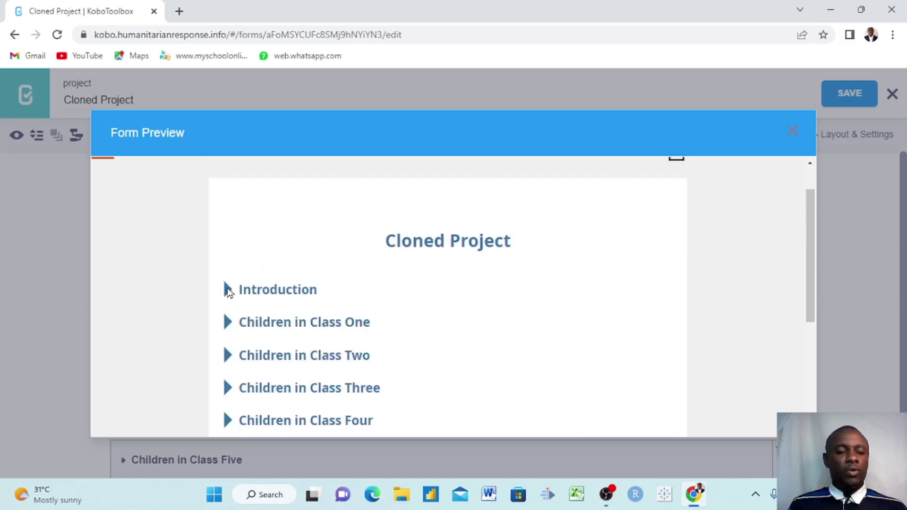
pyautogui.click(792, 134)
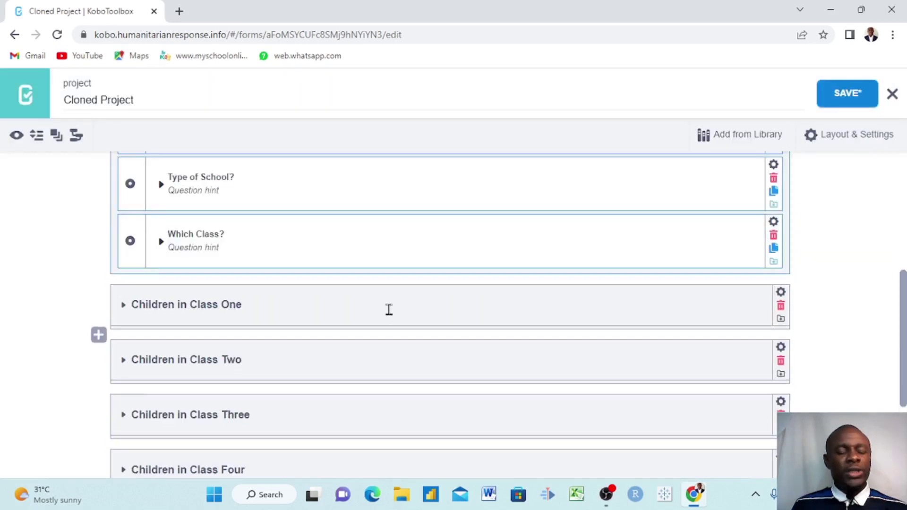
# Review the Introduction group's questions and the collapsed class groups below them in the form editor
pyautogui.scroll(4, 389, 310)
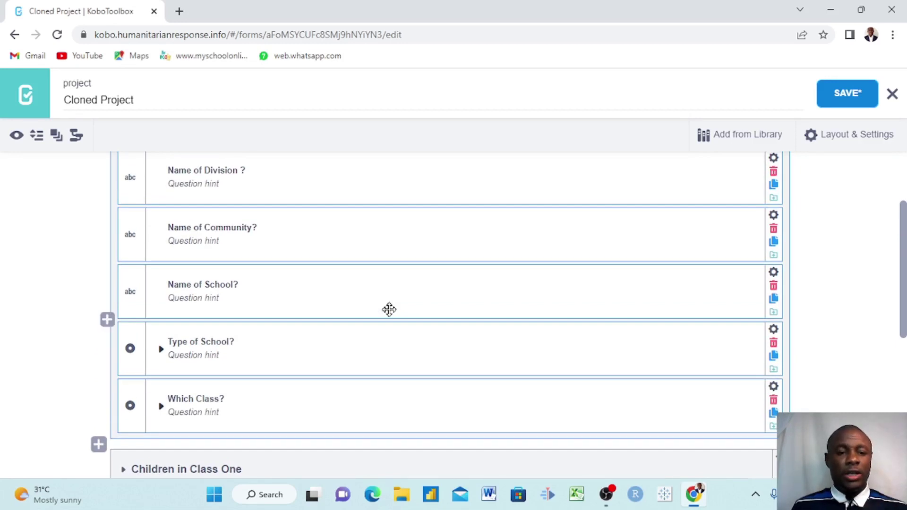
pyautogui.scroll(-3, 389, 310)
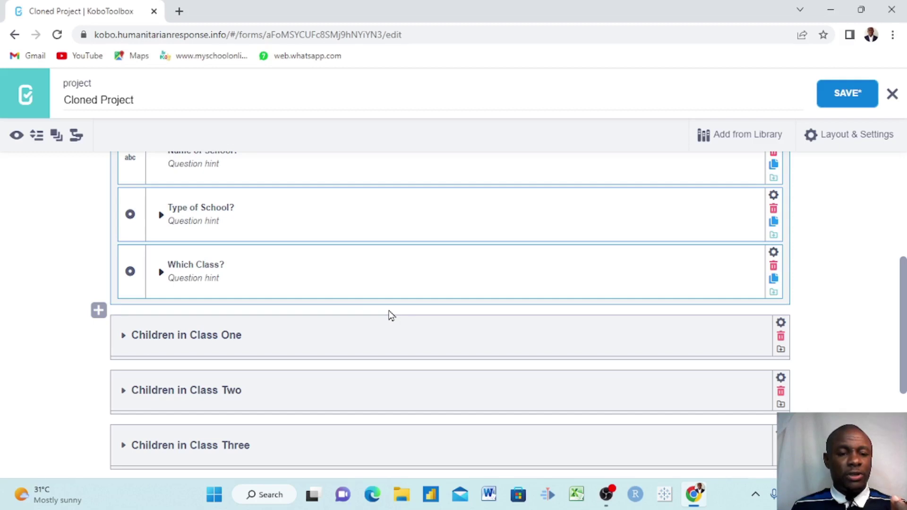
pyautogui.scroll(2, 389, 314)
pyautogui.scroll(-2, 389, 308)
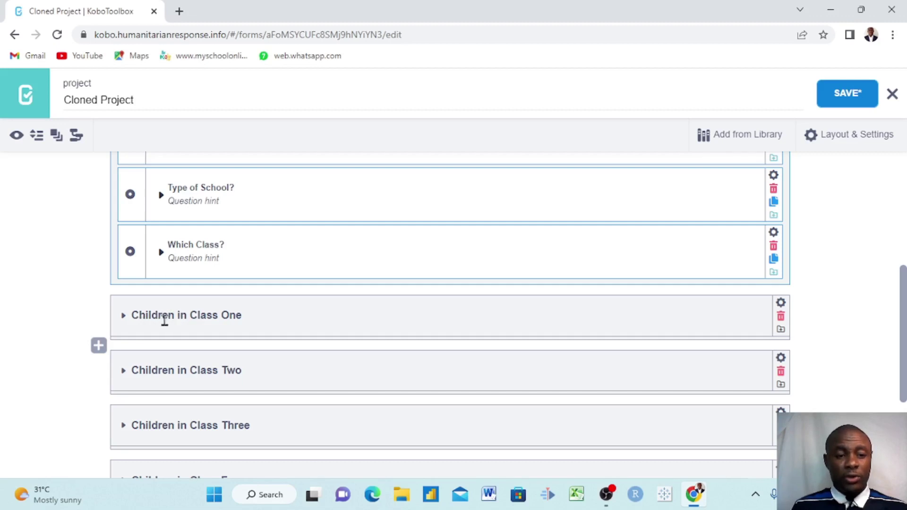
pyautogui.scroll(3, 238, 316)
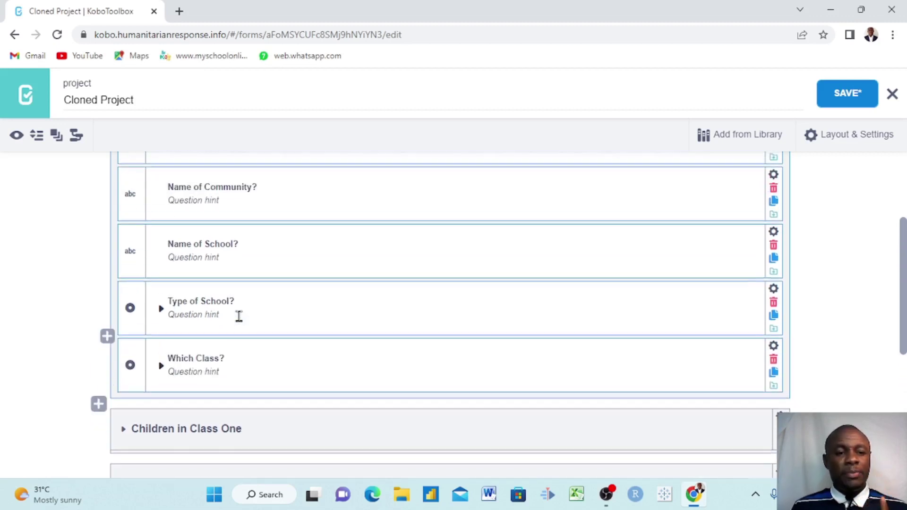
pyautogui.scroll(-2, 212, 358)
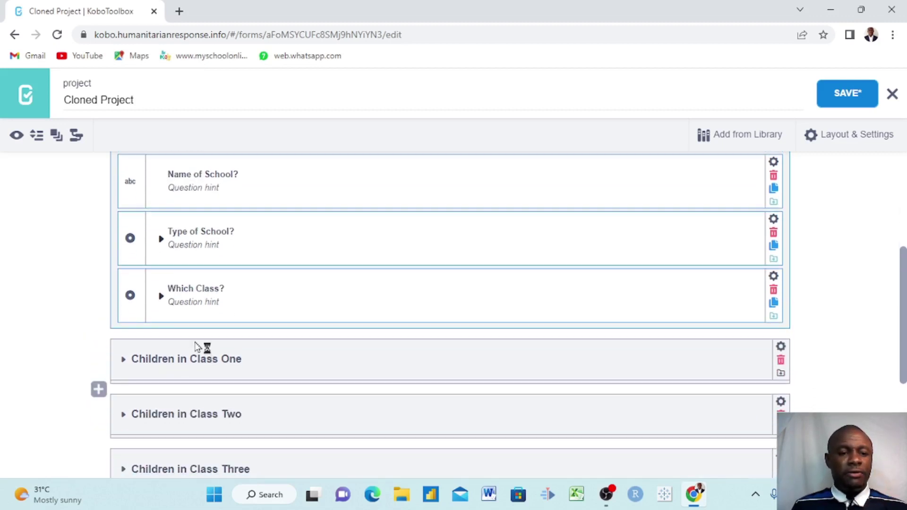
# Expand the answer options of the "Which Class?" question, compare them with the class groups and collapse them
pyautogui.click(161, 296)
pyautogui.scroll(-2, 164, 304)
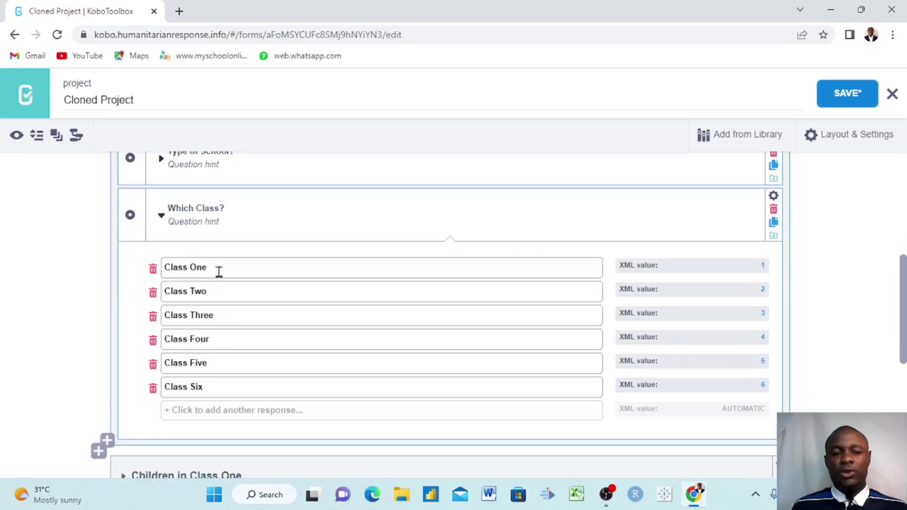
pyautogui.scroll(-5, 226, 272)
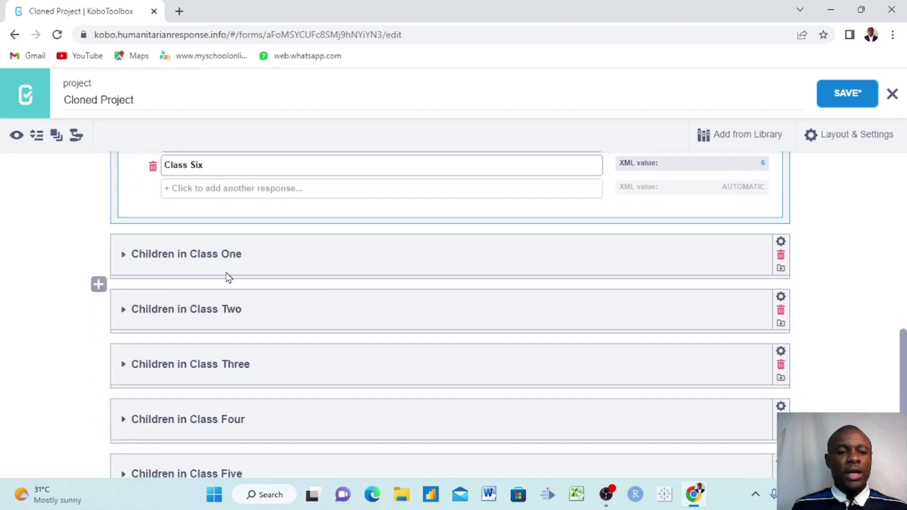
pyautogui.scroll(4, 244, 309)
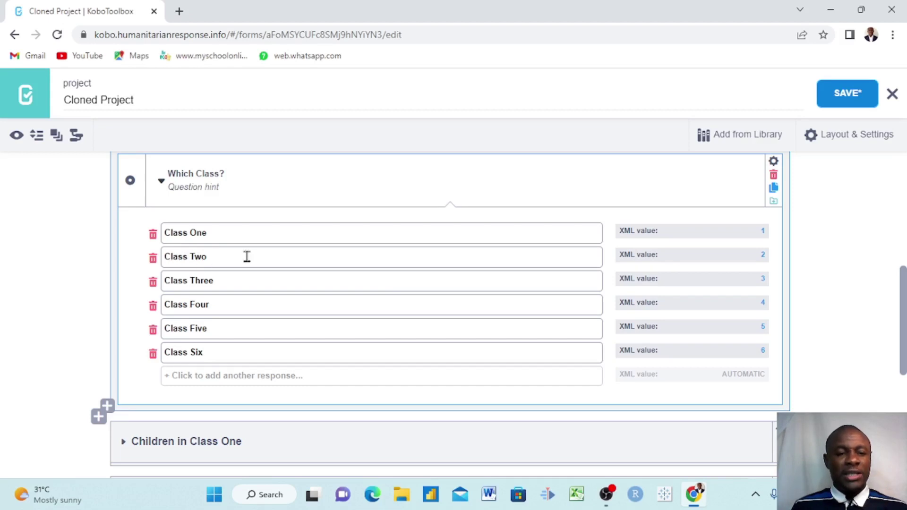
pyautogui.scroll(-4, 195, 258)
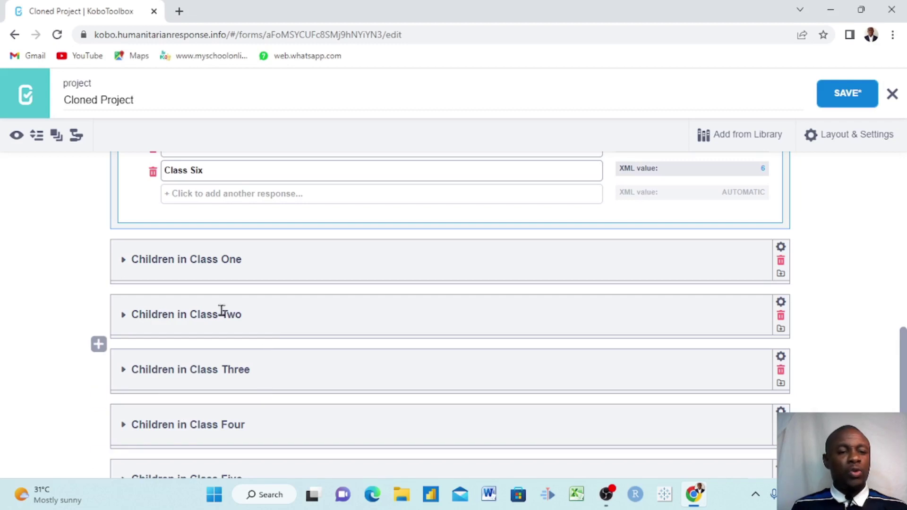
pyautogui.scroll(4, 285, 299)
pyautogui.scroll(1, 285, 295)
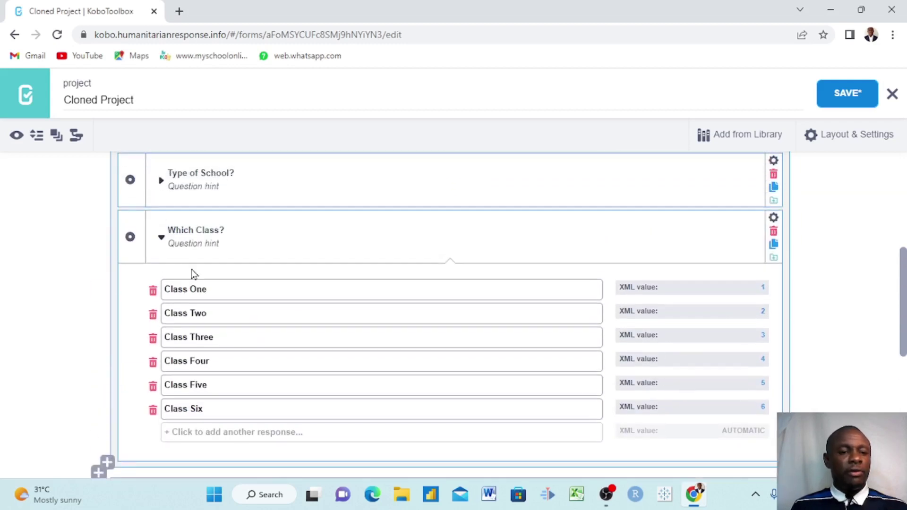
pyautogui.click(163, 240)
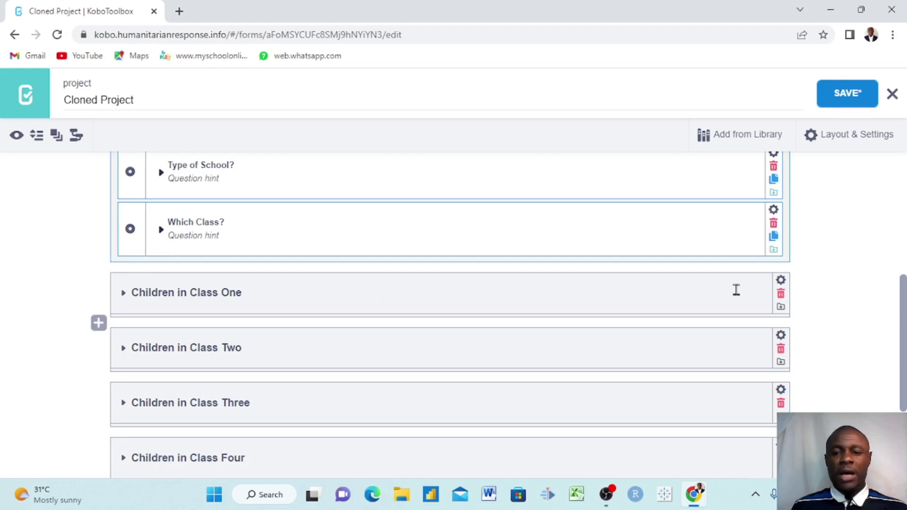
# Add a skip logic condition to the Children in Class One group, "Which Class?" = Class One, and close its settings
pyautogui.click(781, 282)
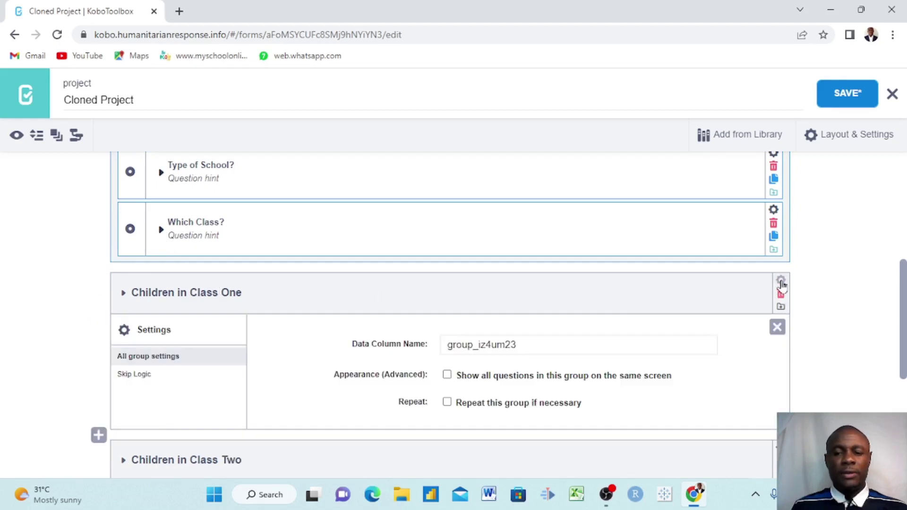
pyautogui.click(133, 376)
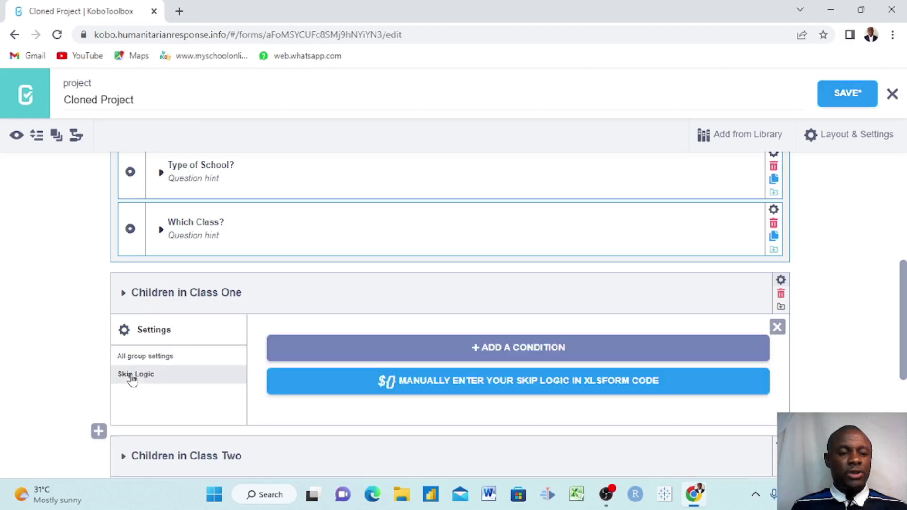
pyautogui.click(497, 351)
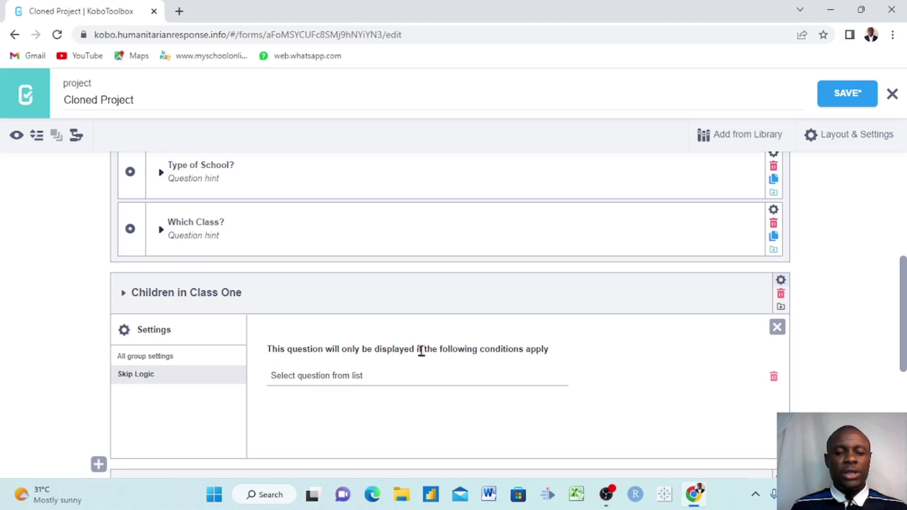
pyautogui.scroll(-1, 547, 364)
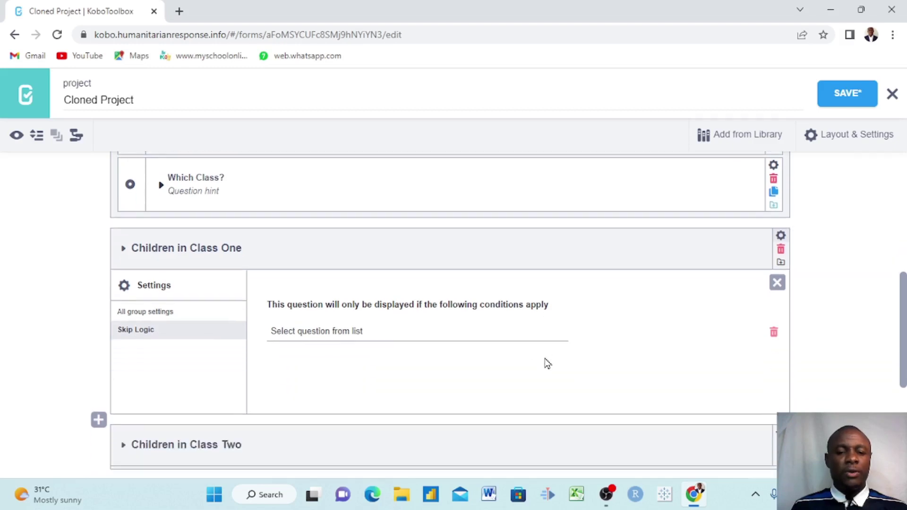
pyautogui.click(317, 332)
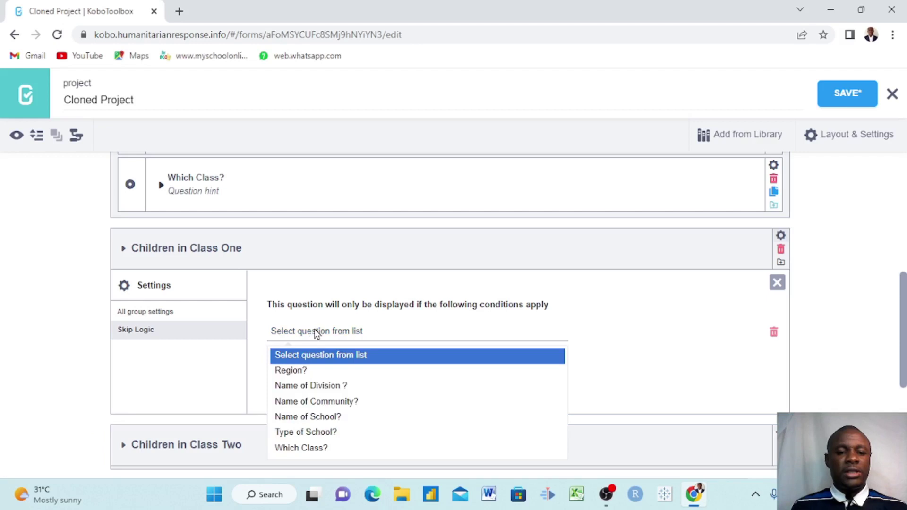
pyautogui.click(311, 451)
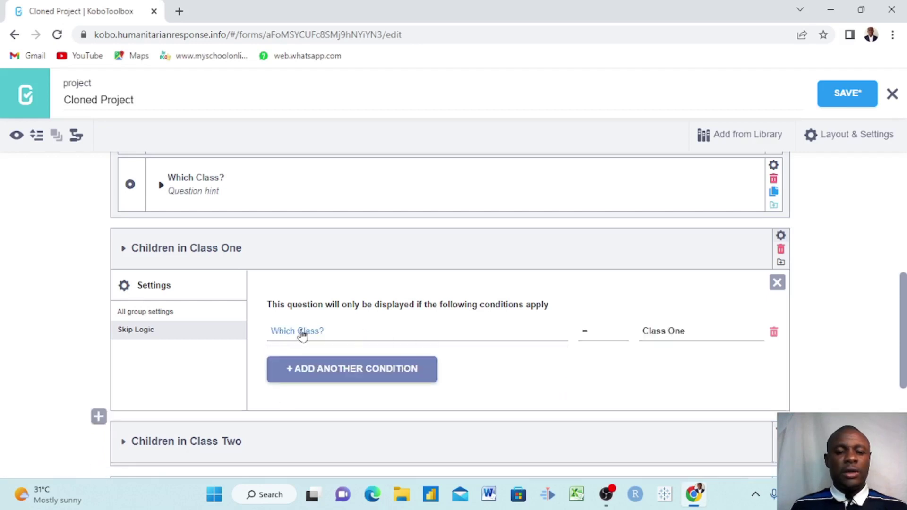
pyautogui.click(660, 337)
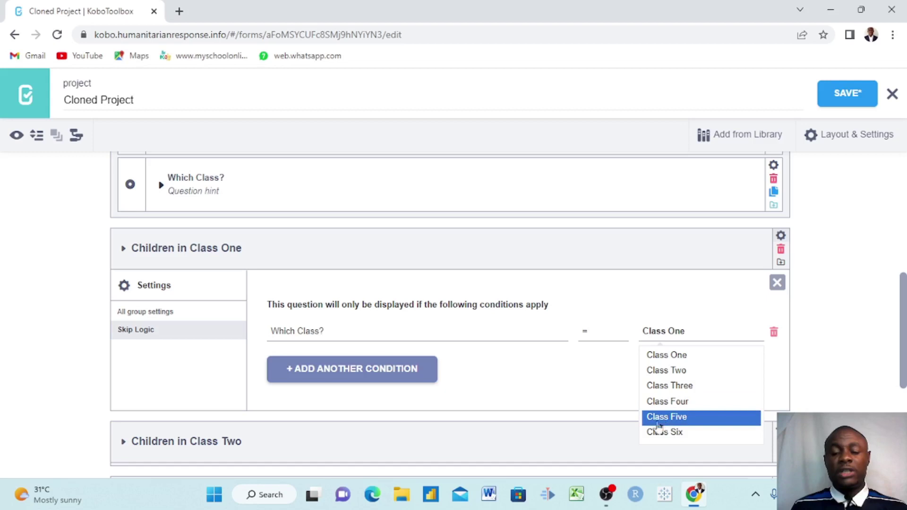
pyautogui.click(663, 334)
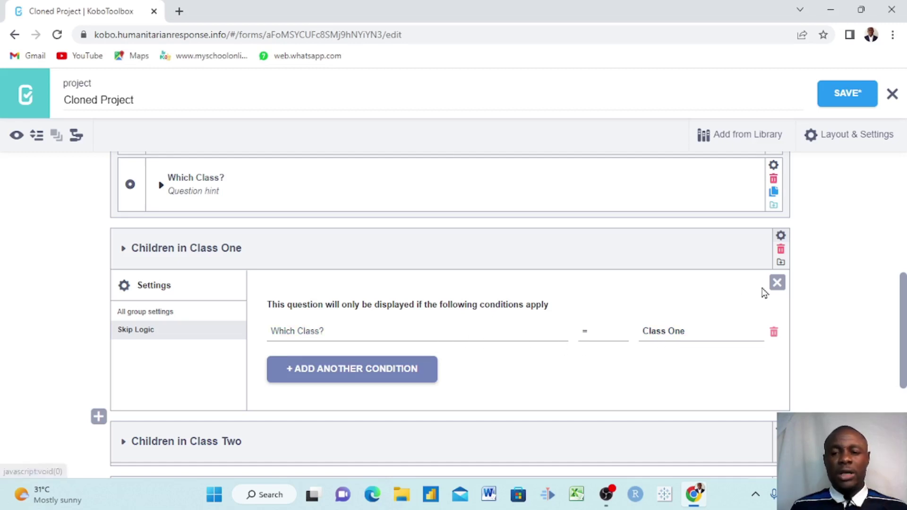
pyautogui.click(777, 283)
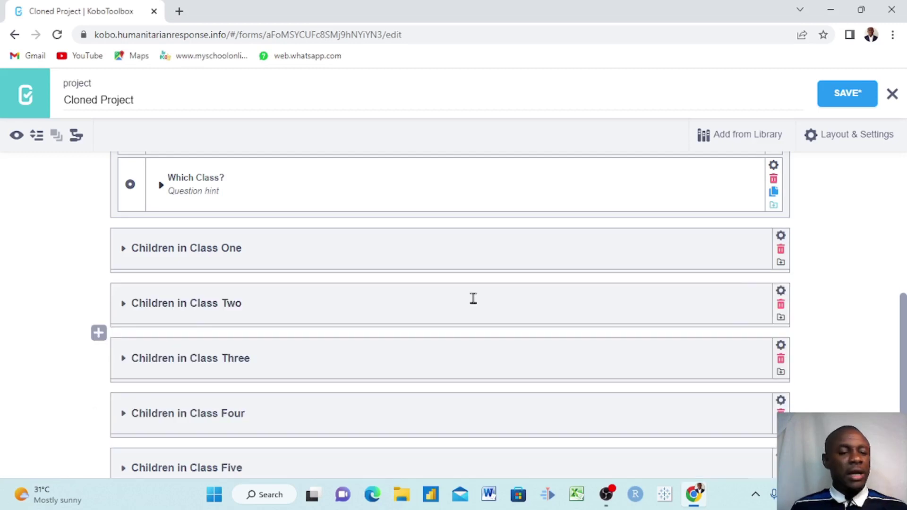
# Add a skip logic condition to the Children in Class Two group, "Which Class?" = Class Two, and close its settings
pyautogui.scroll(-1, 471, 298)
pyautogui.scroll(1, 475, 303)
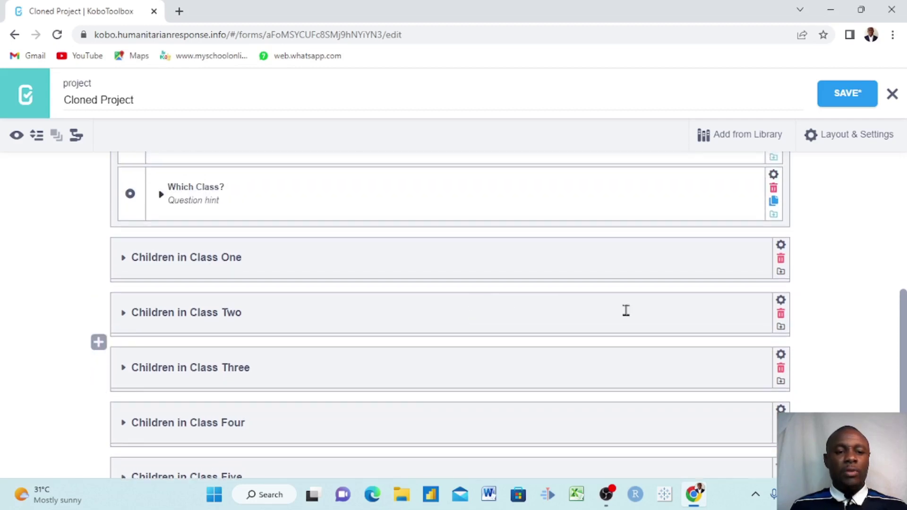
pyautogui.click(782, 300)
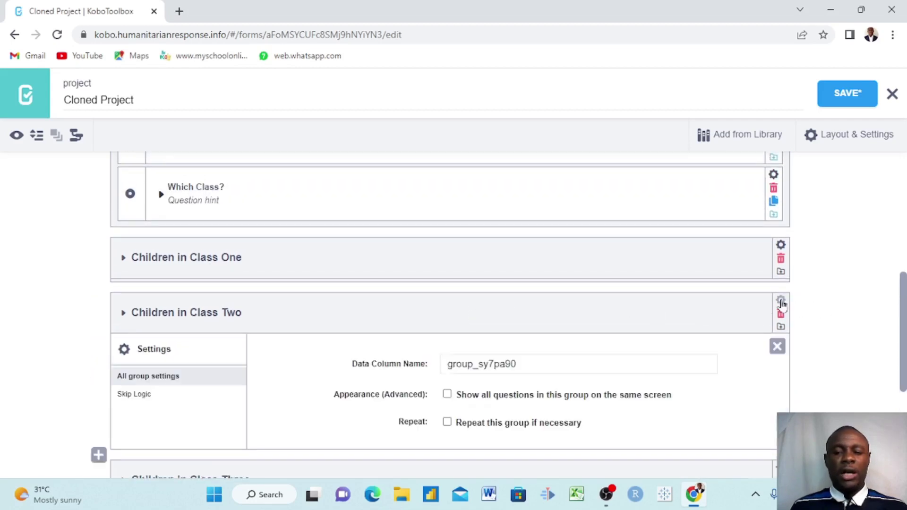
pyautogui.click(141, 396)
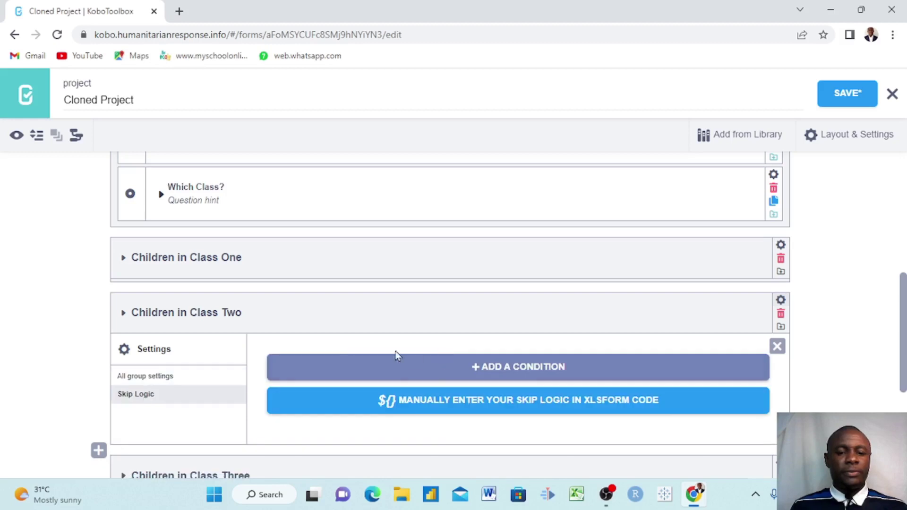
pyautogui.click(495, 367)
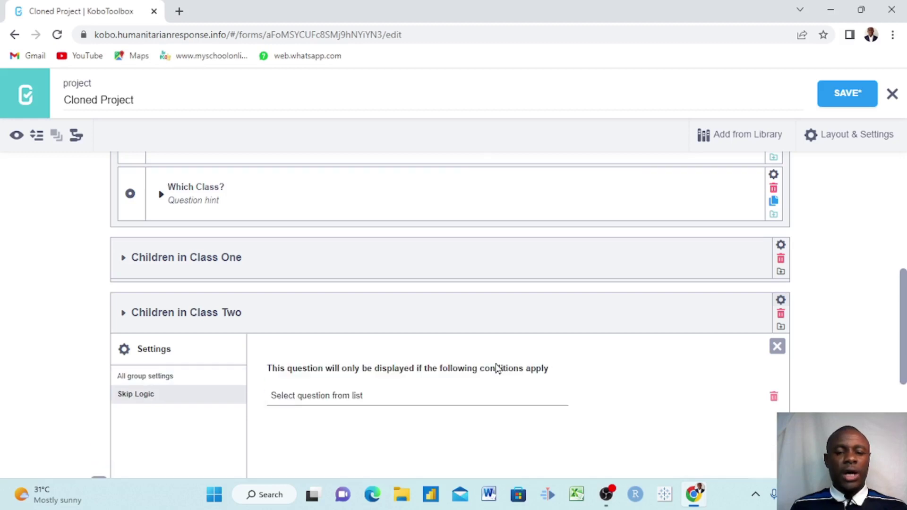
pyautogui.click(338, 400)
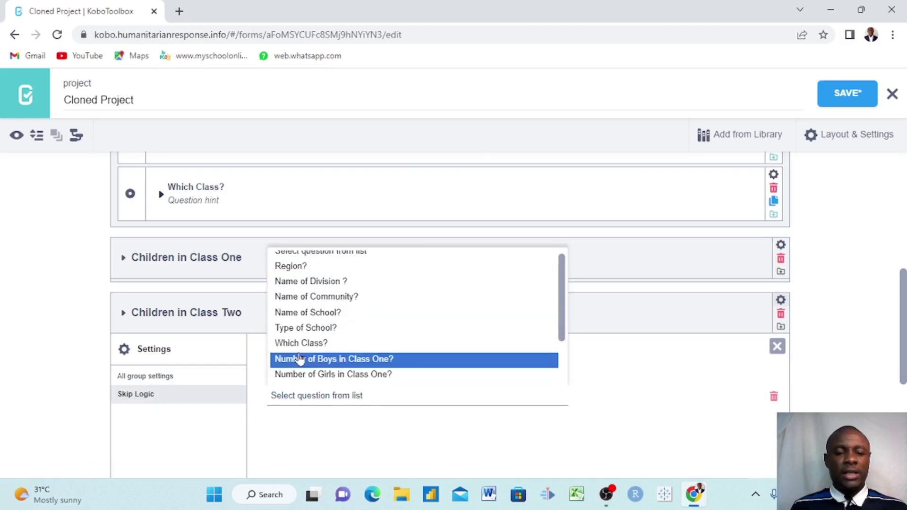
pyautogui.scroll(1, 334, 331)
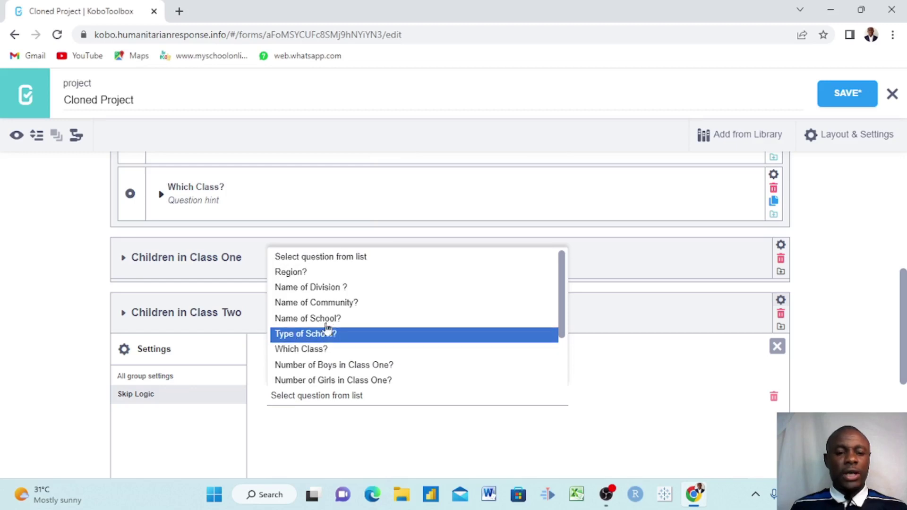
pyautogui.scroll(-2, 335, 336)
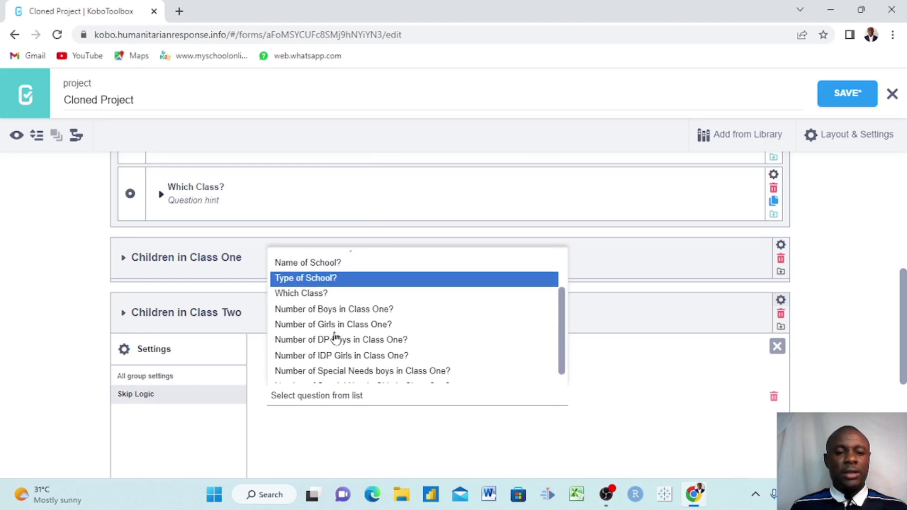
pyautogui.scroll(-1, 335, 336)
pyautogui.scroll(3, 335, 336)
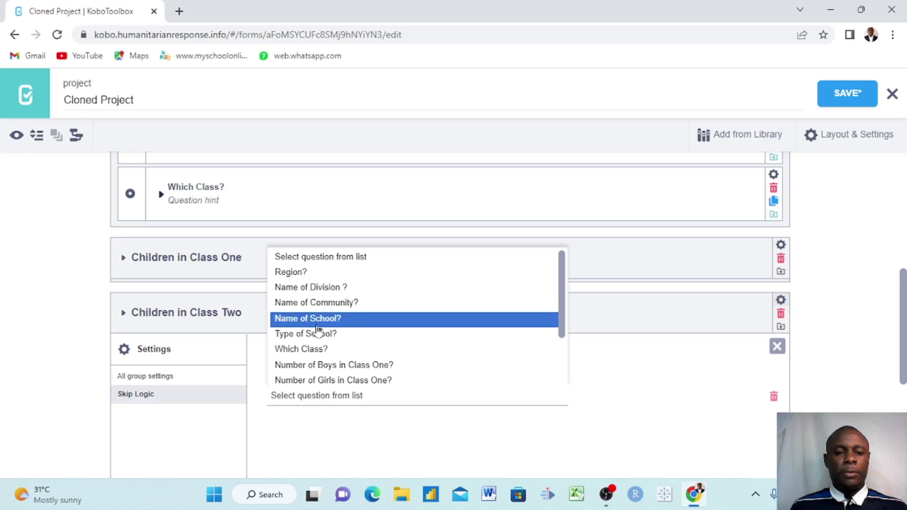
pyautogui.click(320, 351)
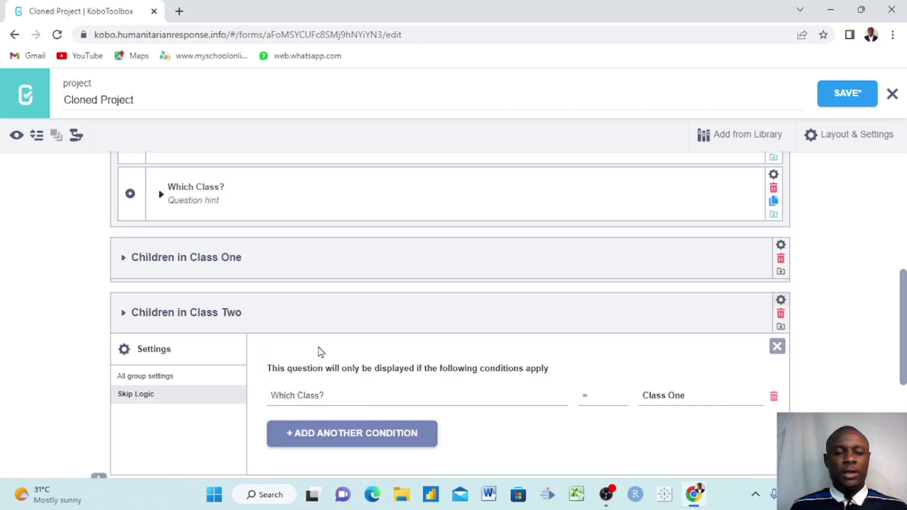
pyautogui.click(675, 403)
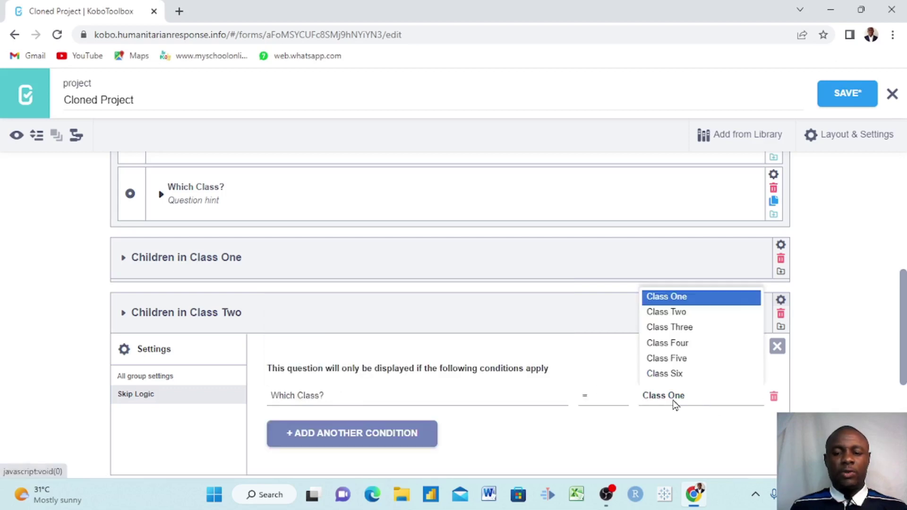
pyautogui.click(676, 314)
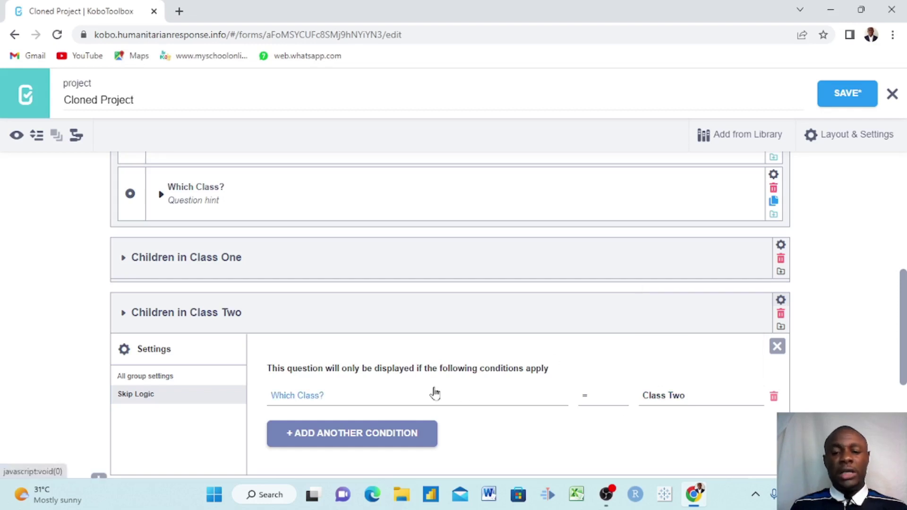
pyautogui.click(777, 349)
# Add a skip logic condition to the Children in Class Three group, "Which Class?" = Class Three, and close its settings
pyautogui.scroll(-3, 472, 337)
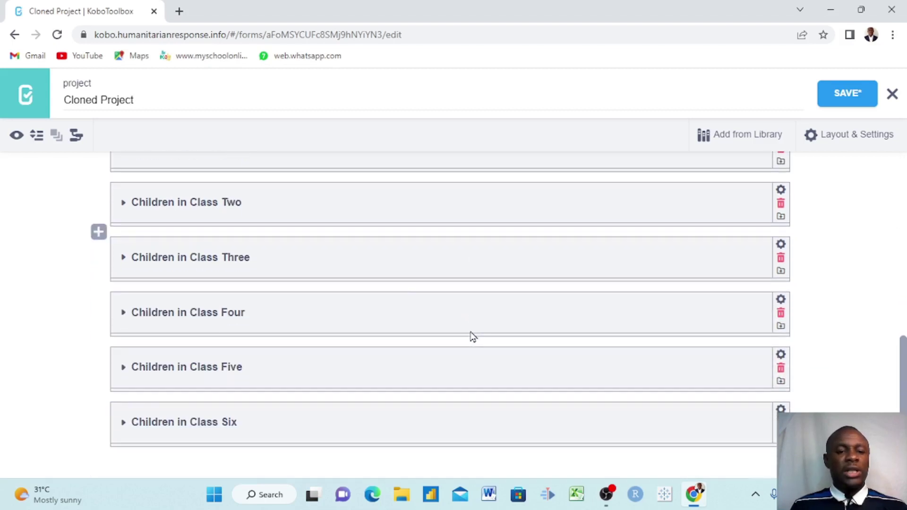
pyautogui.click(782, 244)
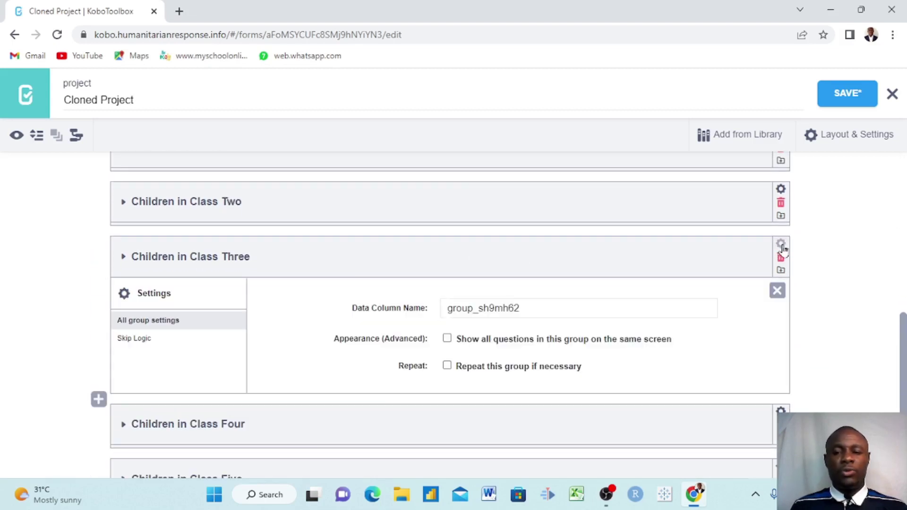
pyautogui.click(142, 341)
pyautogui.click(518, 310)
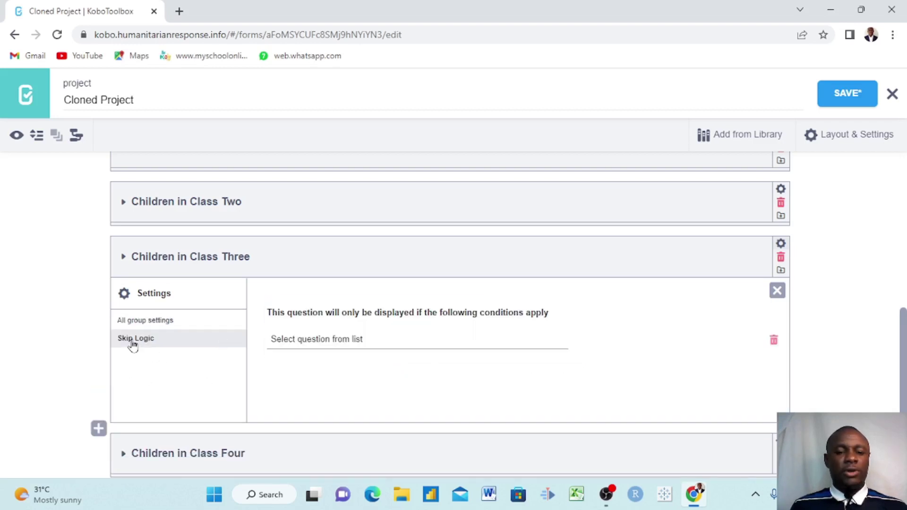
pyautogui.click(331, 348)
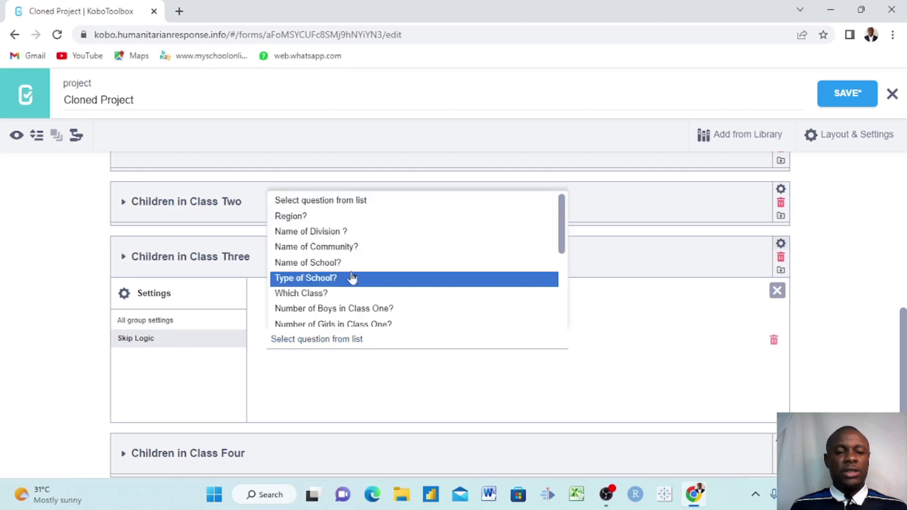
pyautogui.click(316, 298)
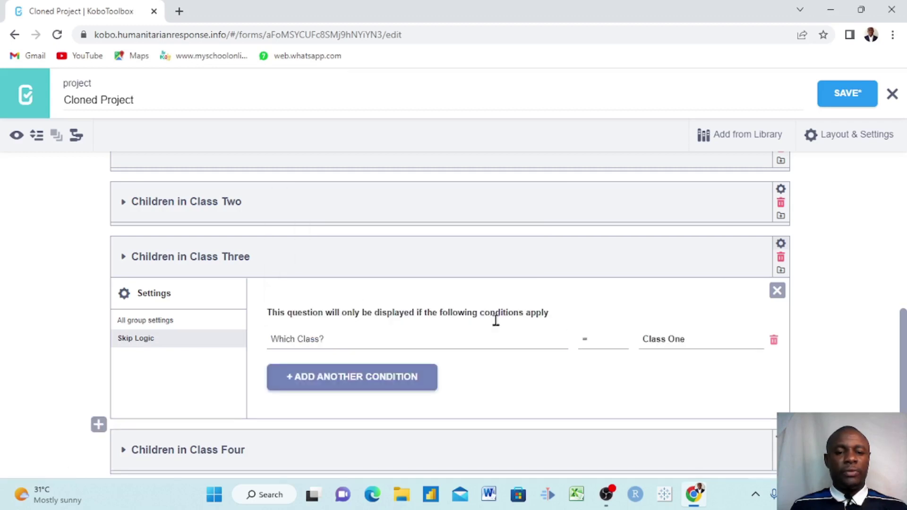
pyautogui.click(691, 345)
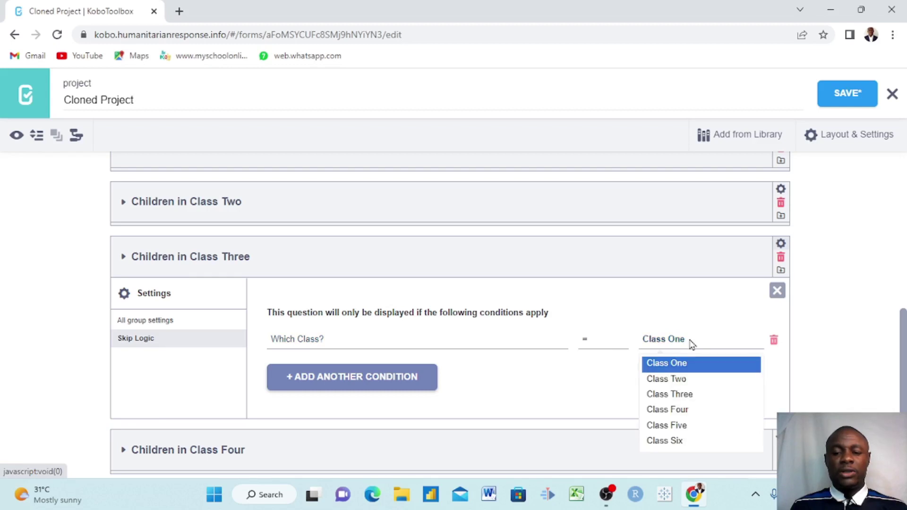
pyautogui.click(676, 396)
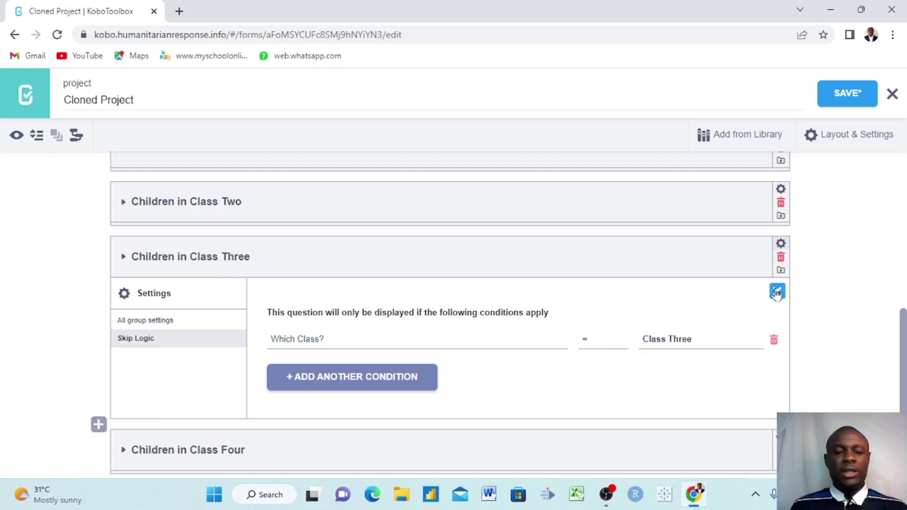
pyautogui.click(772, 292)
# Add a skip logic condition to the Children in Class Four group, "Which Class?" = Class Four, and close its settings
pyautogui.scroll(-1, 290, 361)
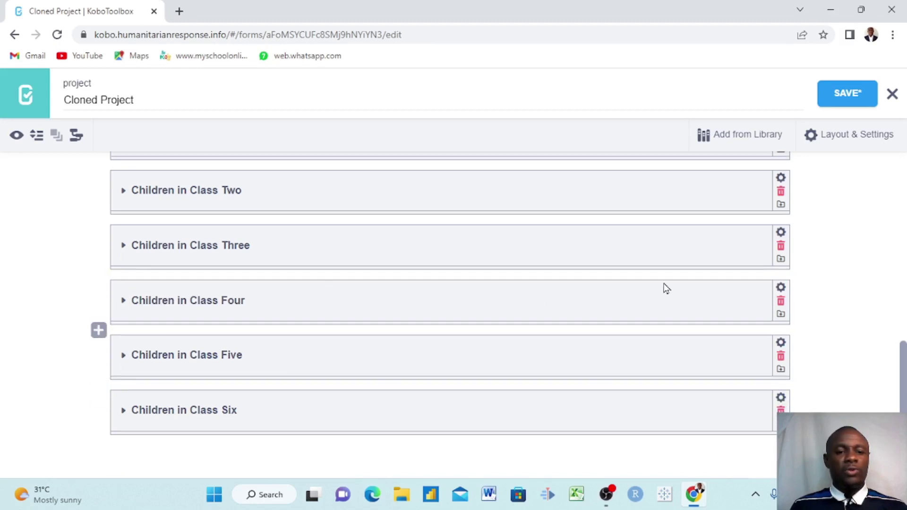
pyautogui.click(782, 288)
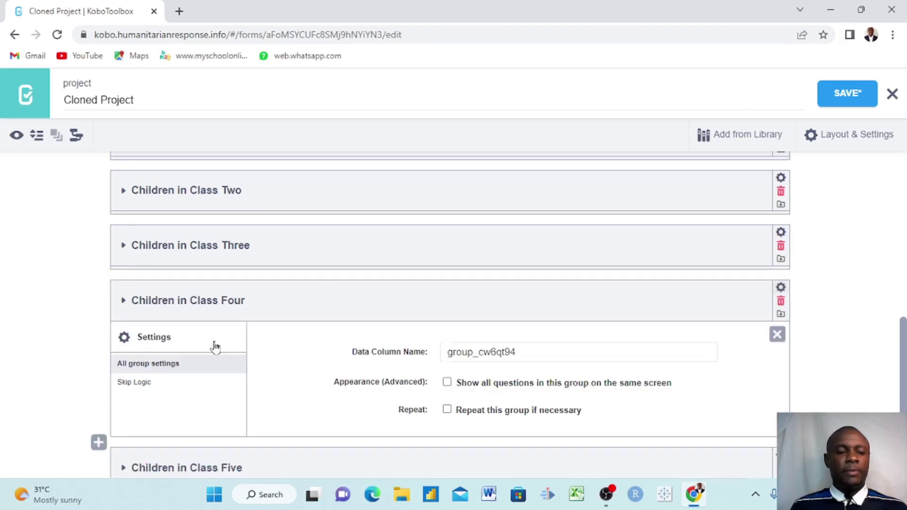
pyautogui.click(147, 385)
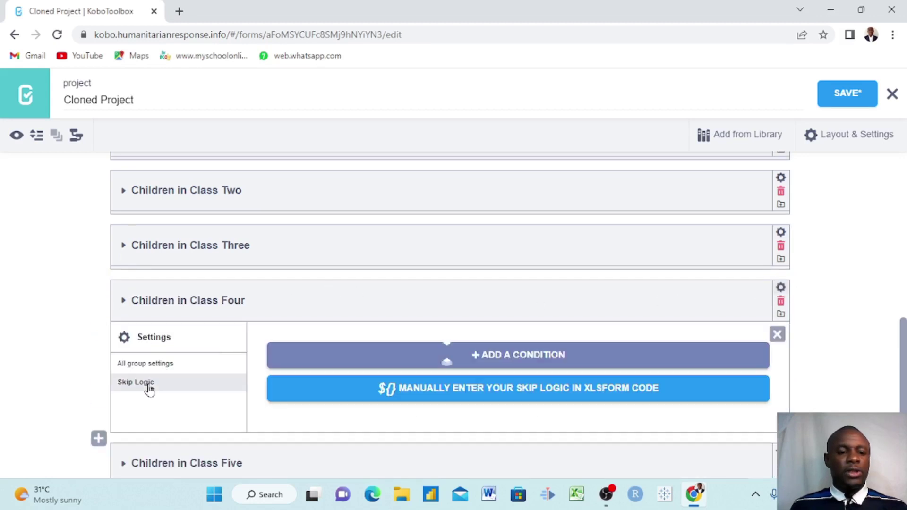
pyautogui.click(518, 355)
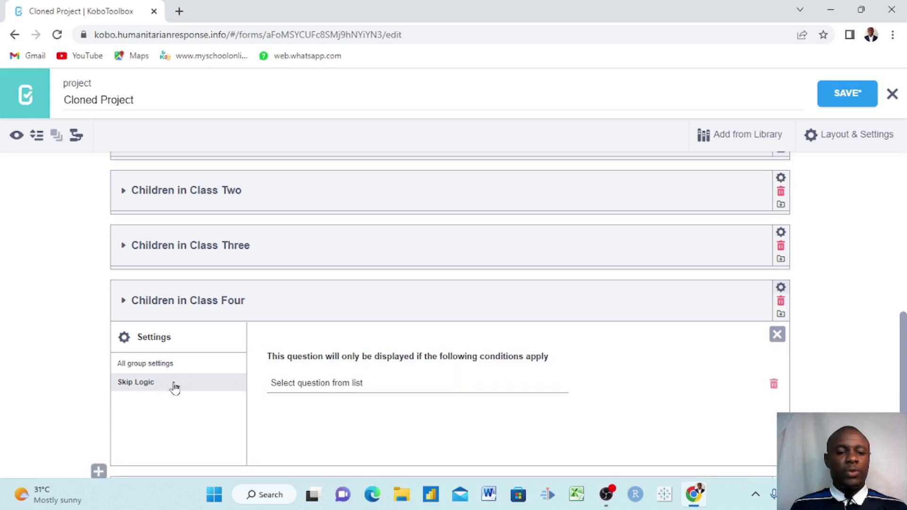
pyautogui.click(314, 383)
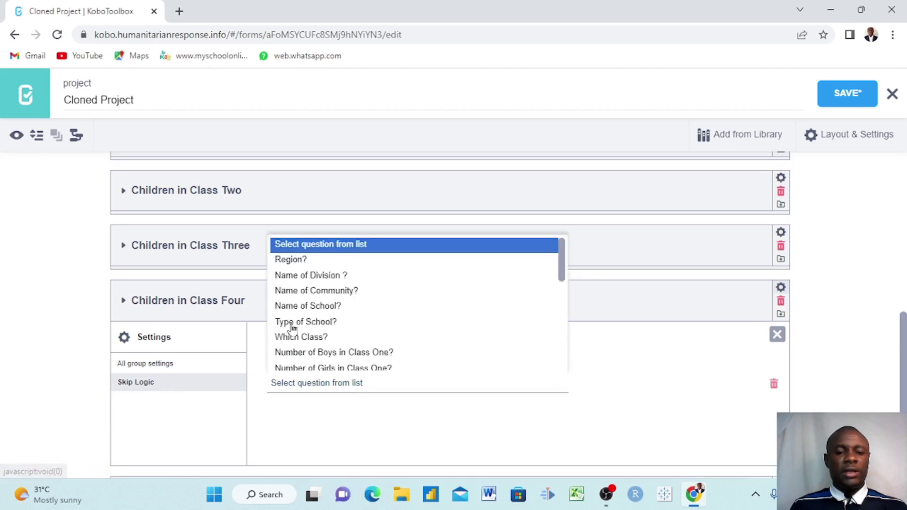
pyautogui.click(313, 342)
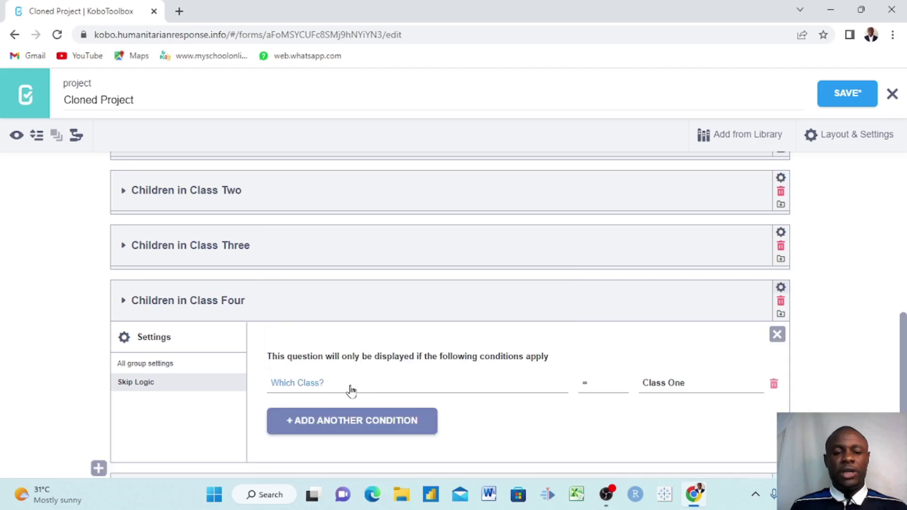
pyautogui.click(667, 388)
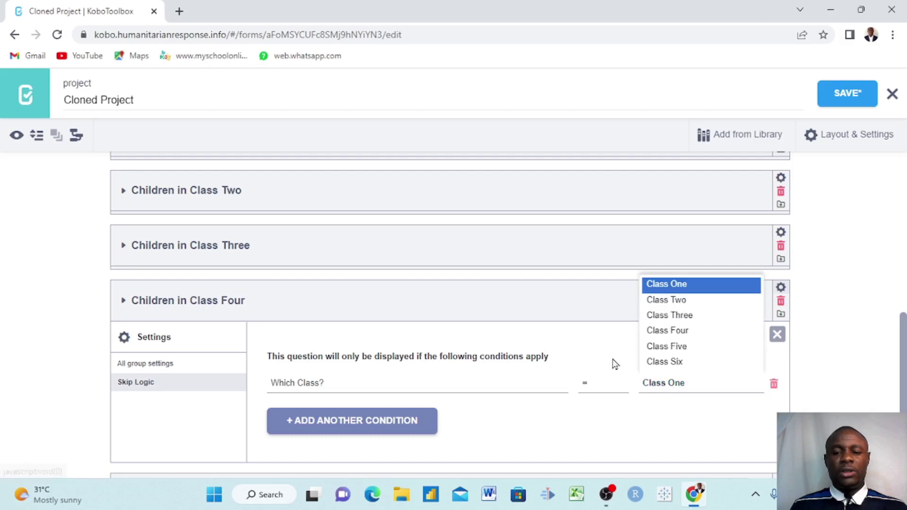
pyautogui.click(674, 333)
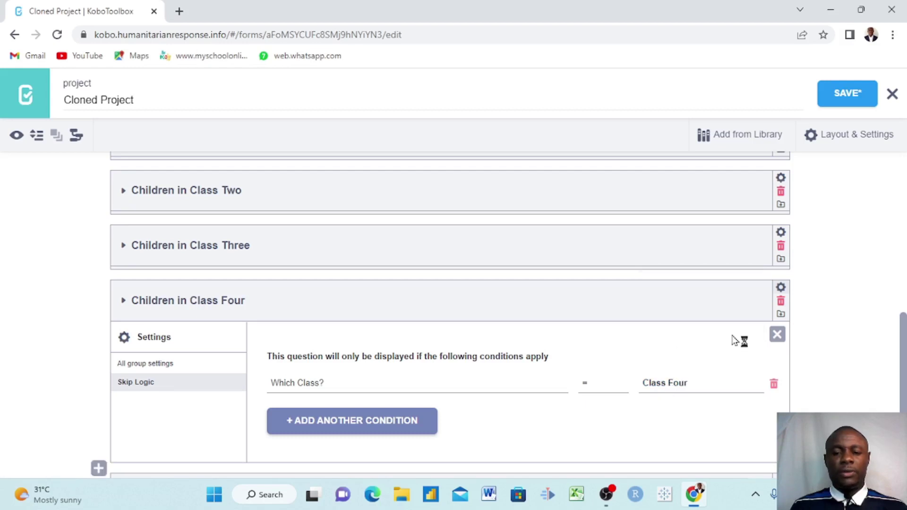
pyautogui.click(777, 336)
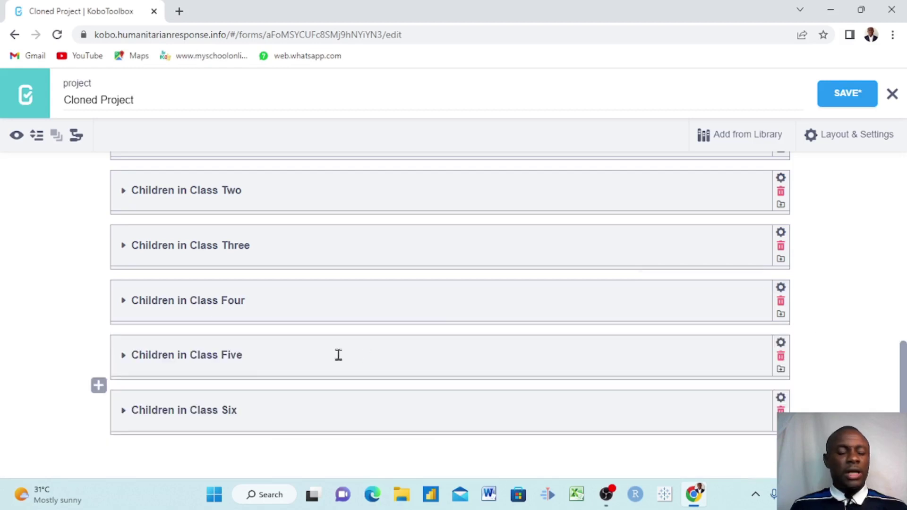
# Add a skip logic condition to the Children in Class Five group, "Which Class?" = Class Five, and close its settings
pyautogui.click(781, 342)
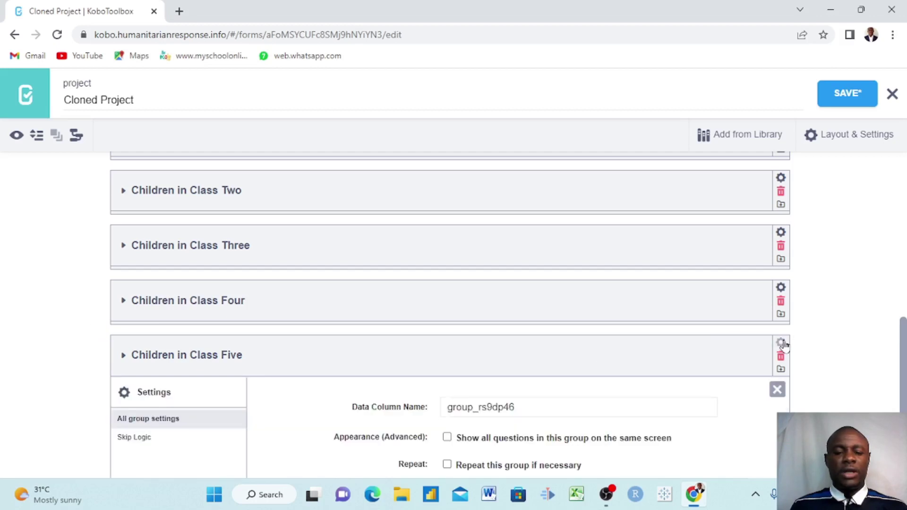
pyautogui.scroll(-2, 320, 352)
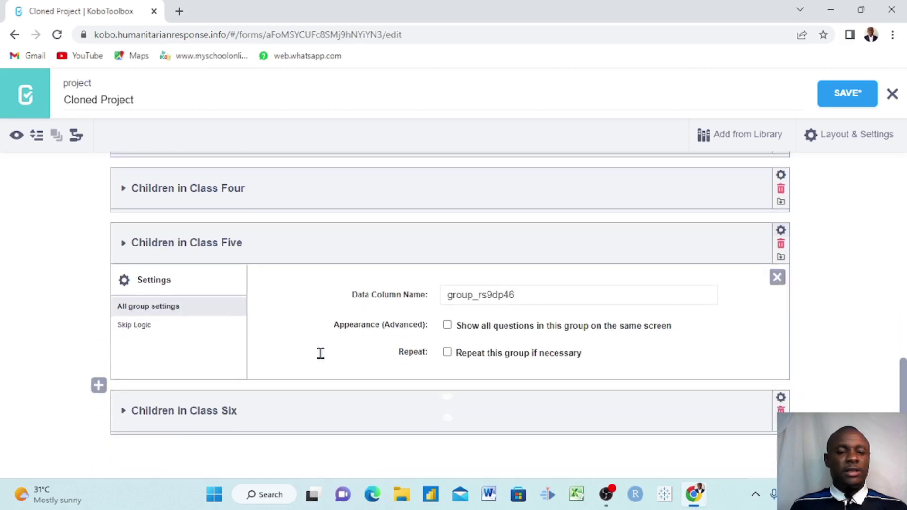
pyautogui.click(136, 326)
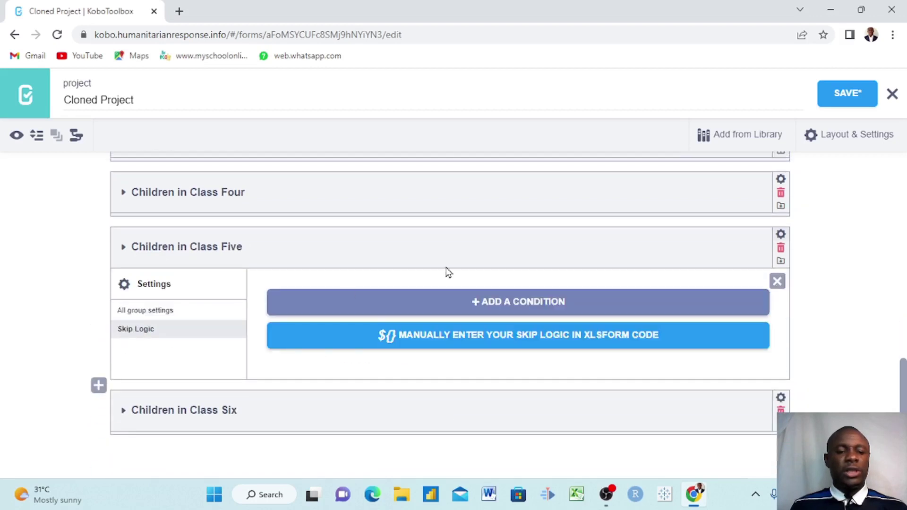
pyautogui.click(492, 302)
pyautogui.click(359, 330)
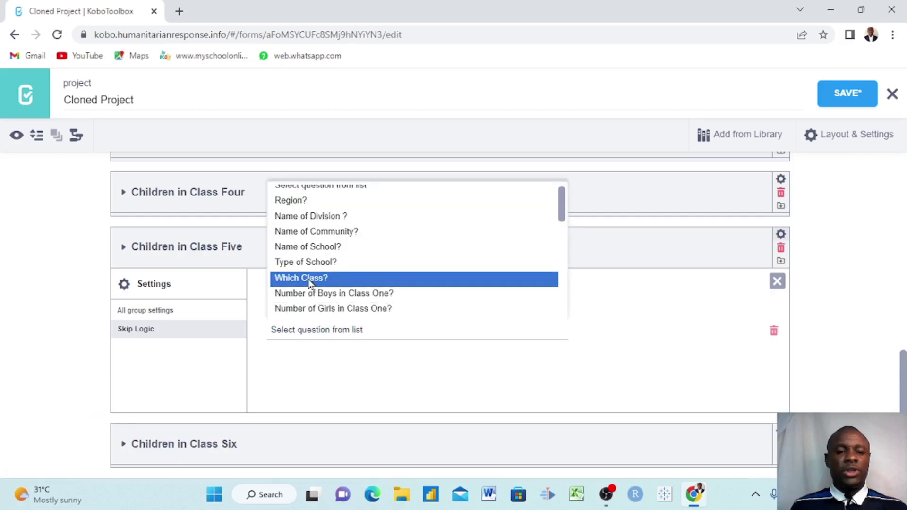
pyautogui.click(309, 280)
pyautogui.click(659, 332)
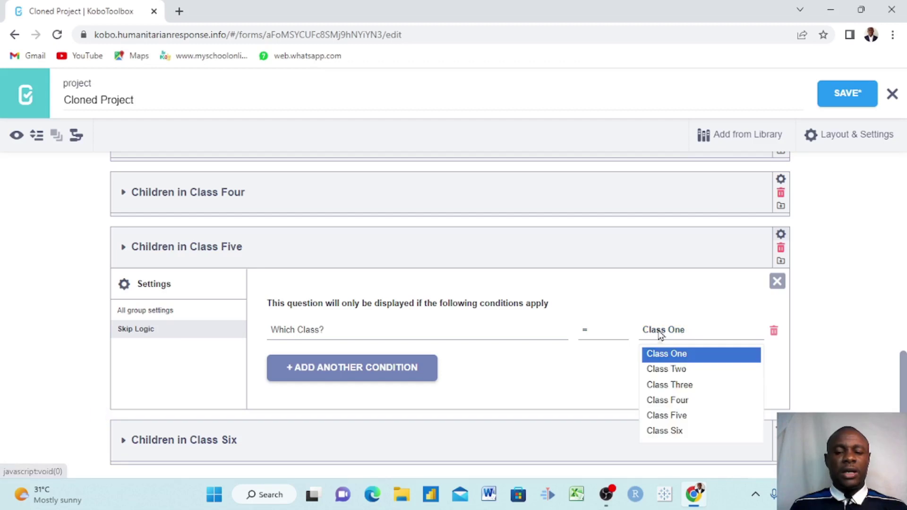
pyautogui.click(683, 417)
pyautogui.click(777, 281)
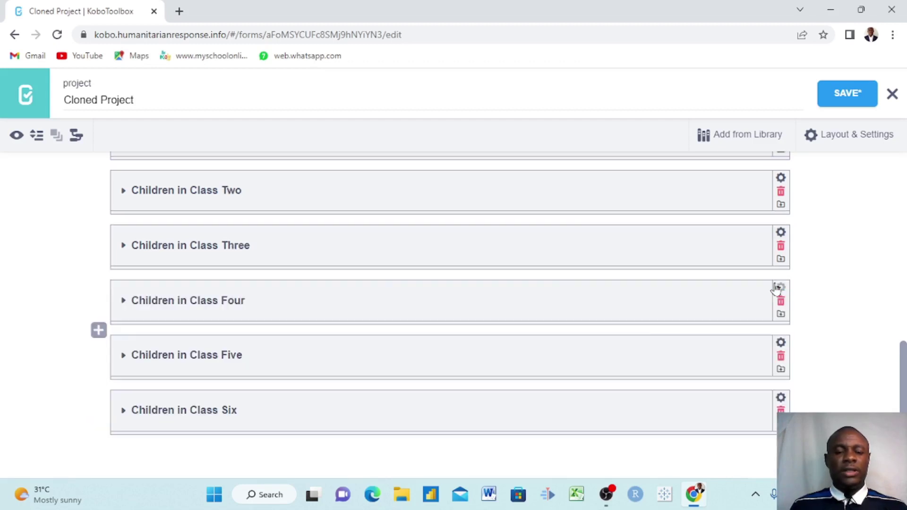
# Add a skip logic condition to the Children in Class Six group, "Which Class?" = Class Six, and save the form
pyautogui.scroll(-1, 615, 383)
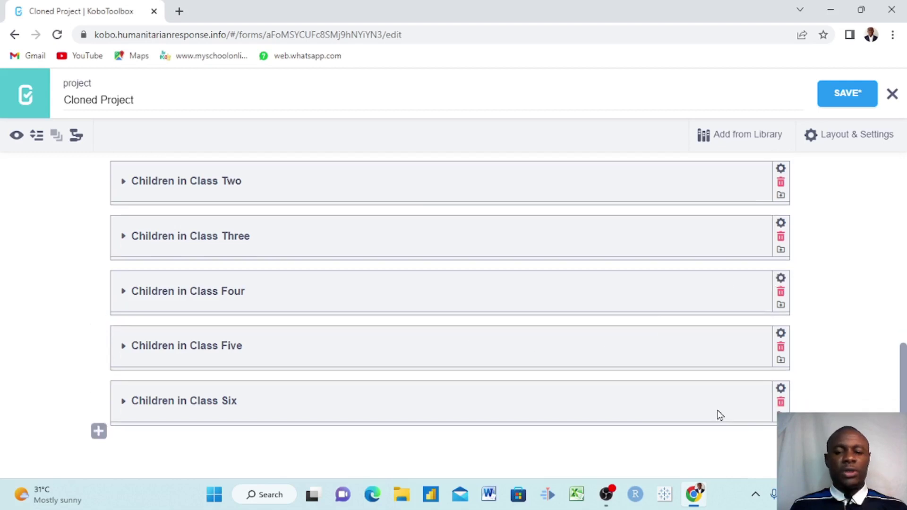
pyautogui.click(781, 391)
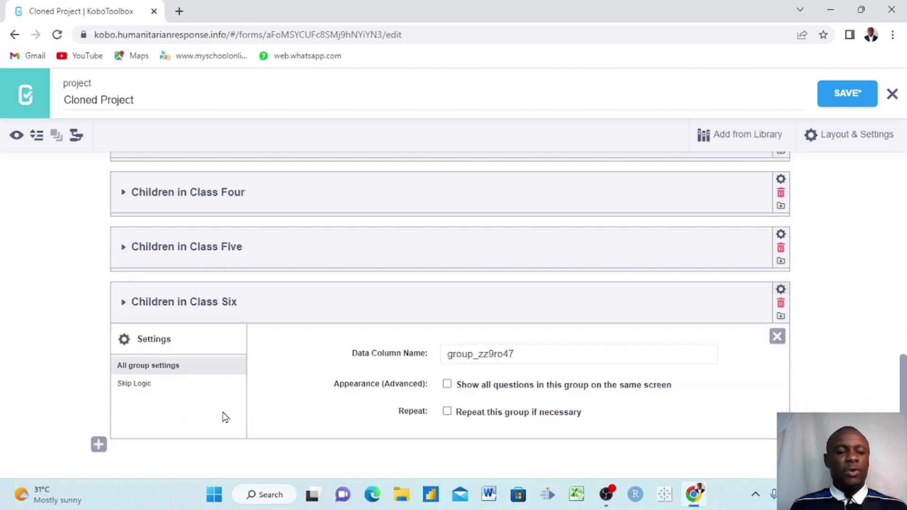
pyautogui.click(132, 388)
pyautogui.click(489, 357)
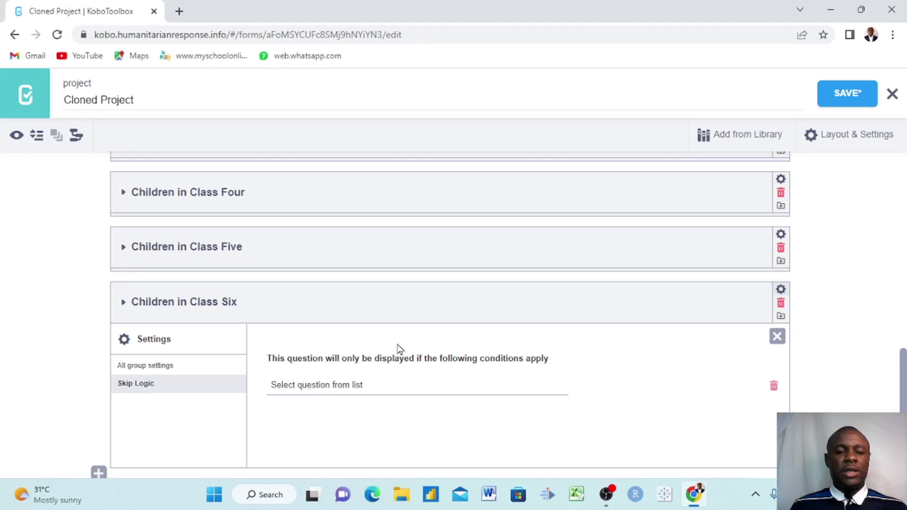
pyautogui.click(336, 387)
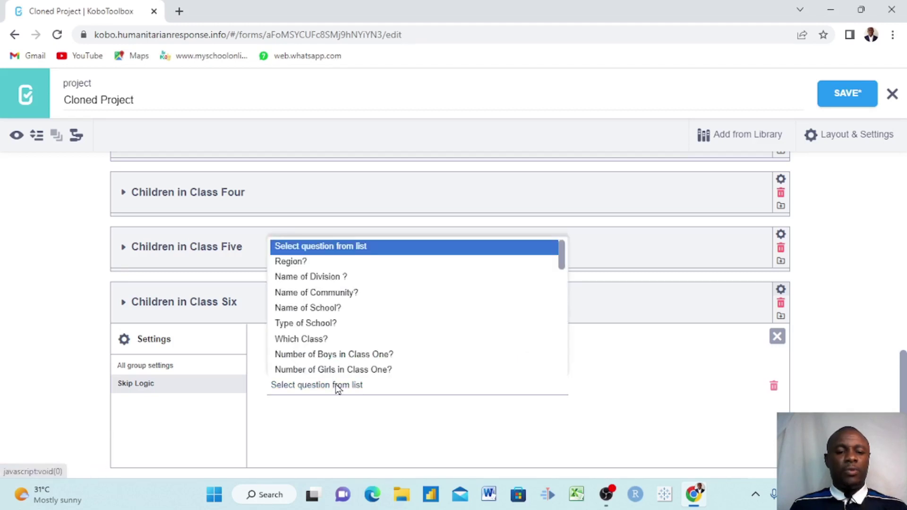
pyautogui.click(307, 335)
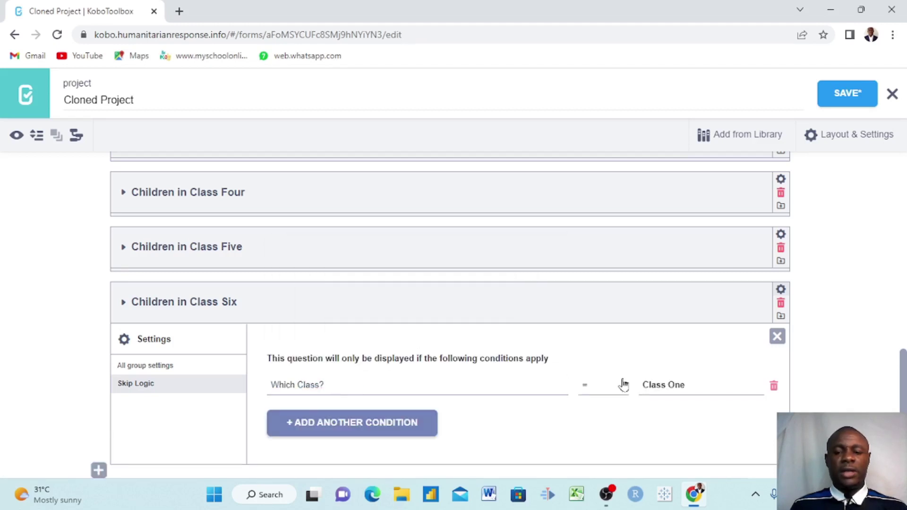
pyautogui.click(661, 391)
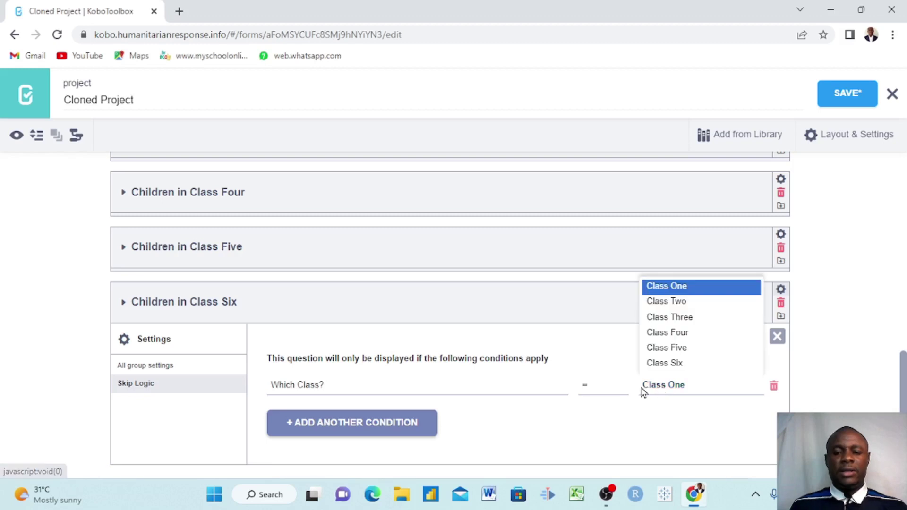
pyautogui.click(673, 364)
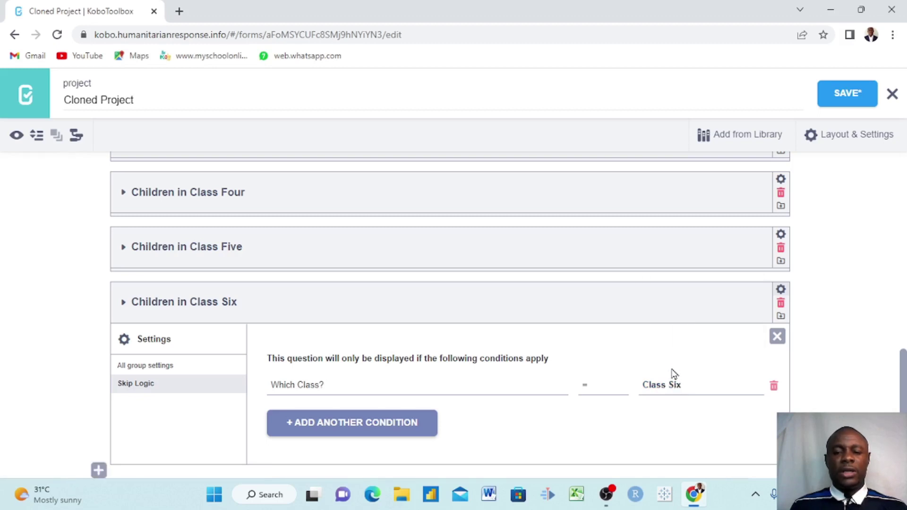
pyautogui.click(777, 337)
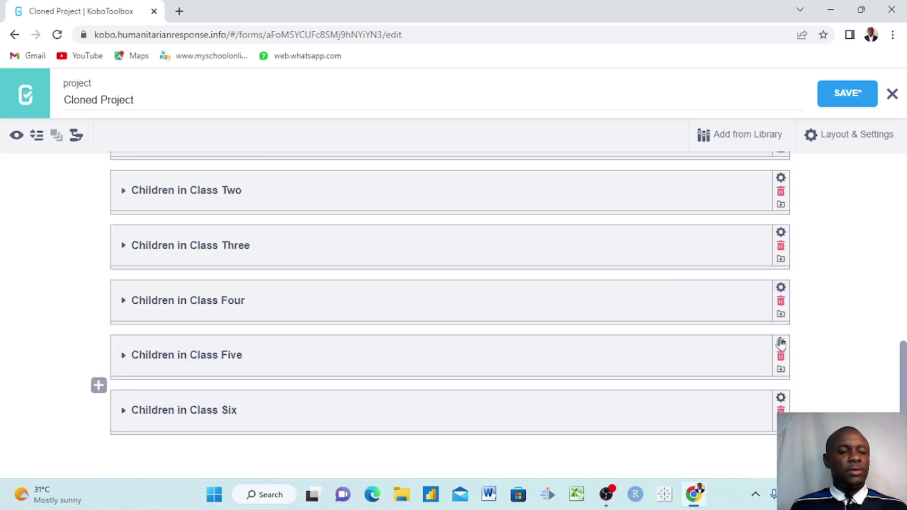
pyautogui.click(835, 99)
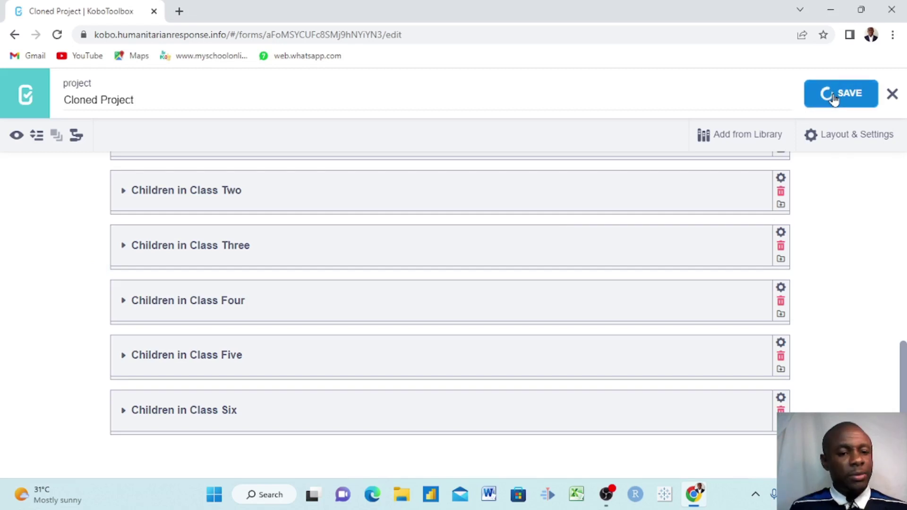
# Open the form preview and collapse the Introduction group to check which groups are shown without any answer
pyautogui.moveTo(99, 180)
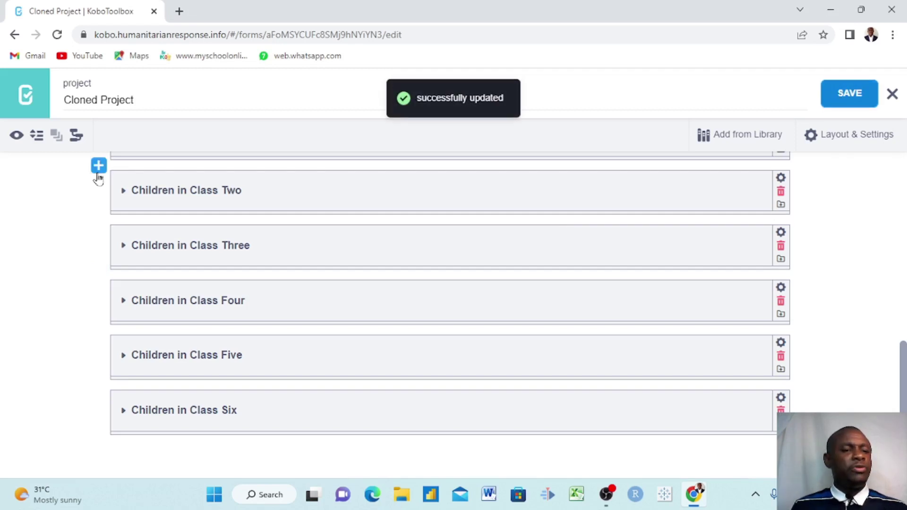
pyautogui.click(16, 137)
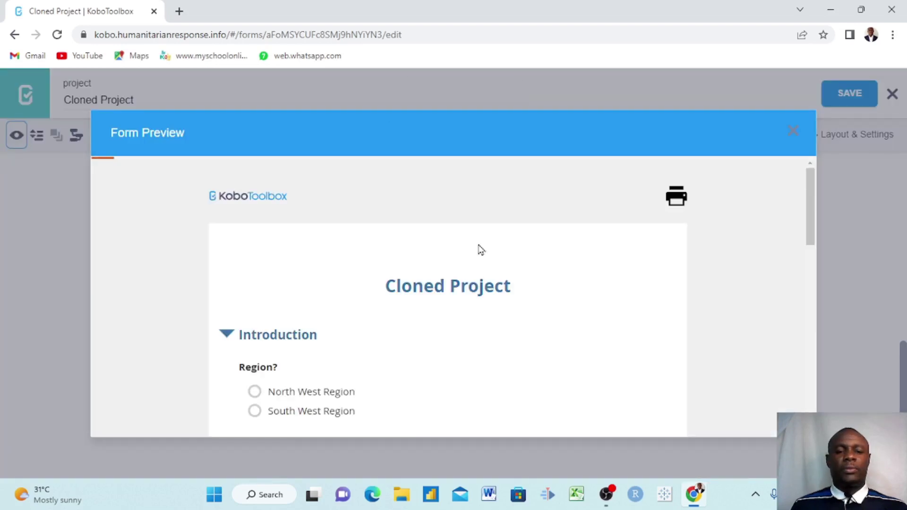
pyautogui.scroll(-2, 480, 250)
pyautogui.click(226, 249)
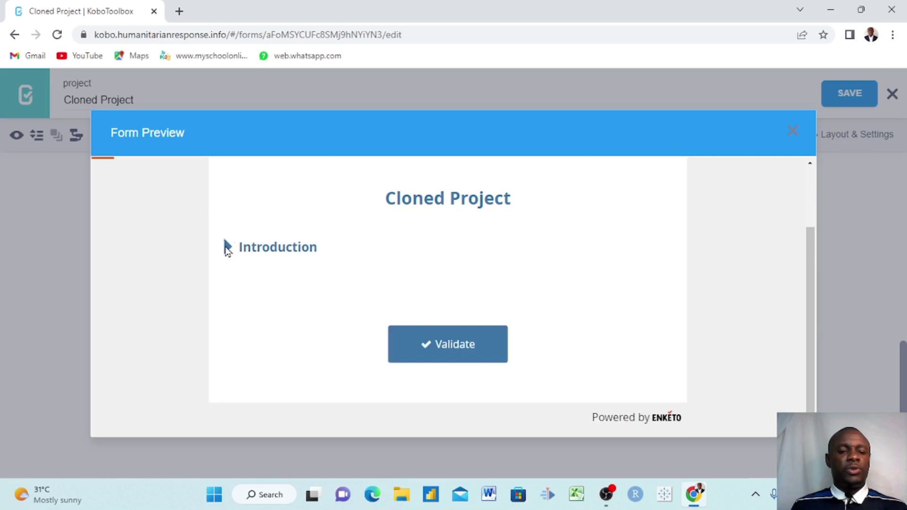
pyautogui.scroll(2, 383, 316)
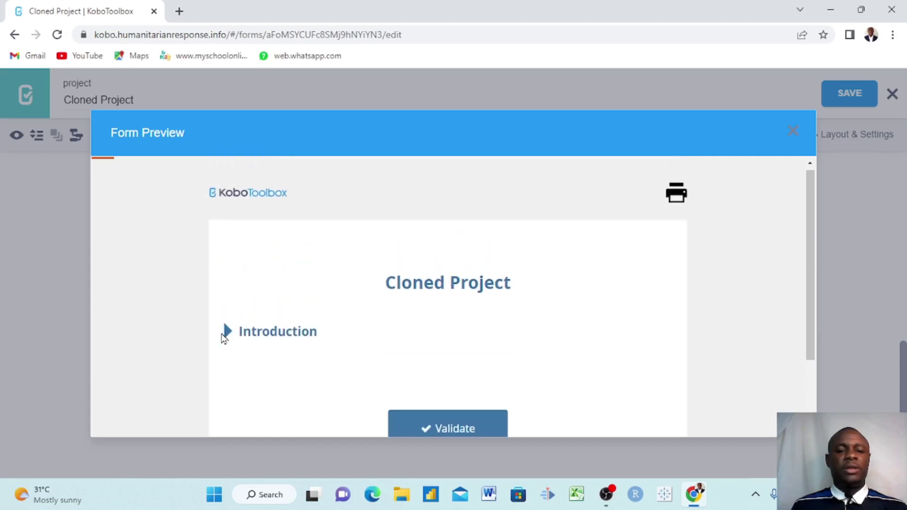
pyautogui.scroll(-2, 393, 320)
pyautogui.scroll(2, 392, 318)
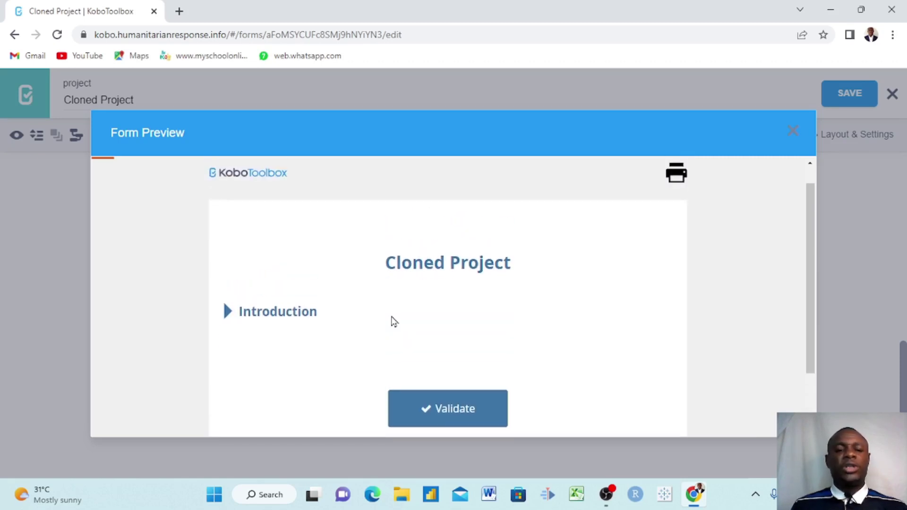
pyautogui.scroll(-1, 293, 324)
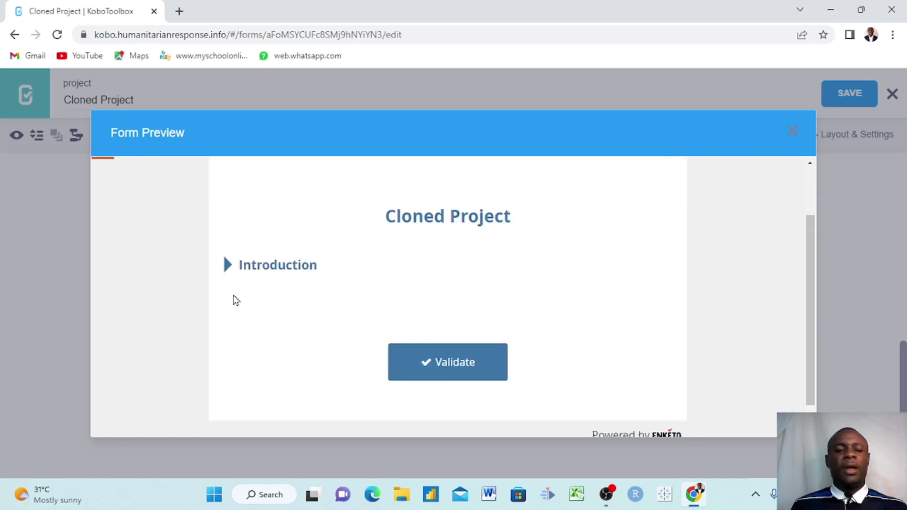
# Expand the Introduction group in the preview and look through its questions down to "Which Class?"
pyautogui.click(229, 275)
pyautogui.scroll(-8, 318, 334)
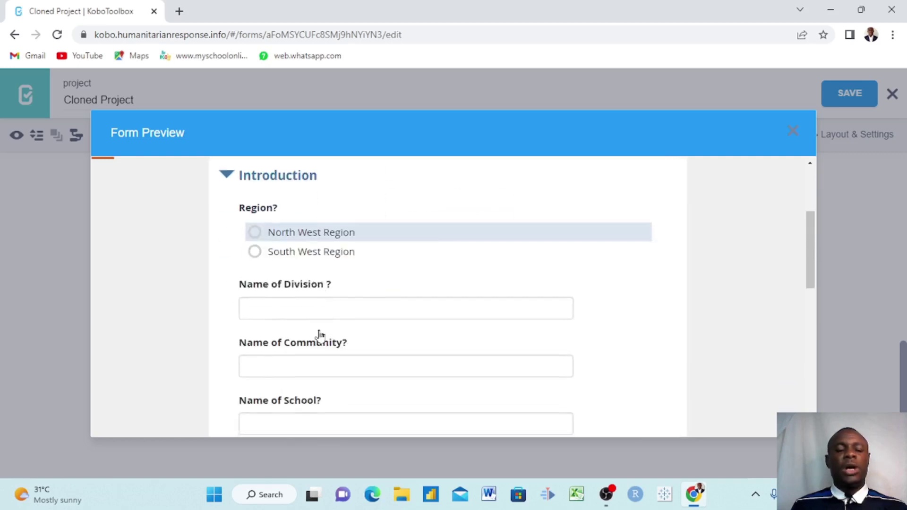
pyautogui.scroll(-4, 319, 336)
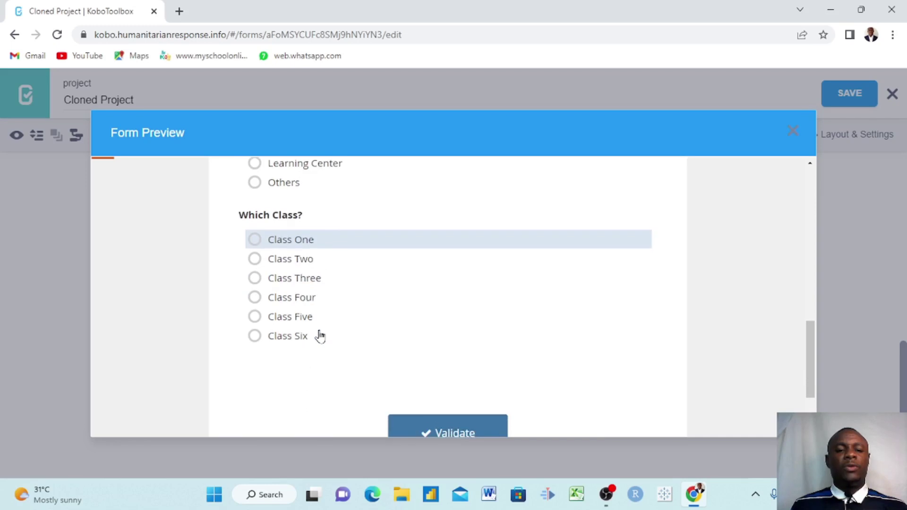
pyautogui.scroll(2, 318, 336)
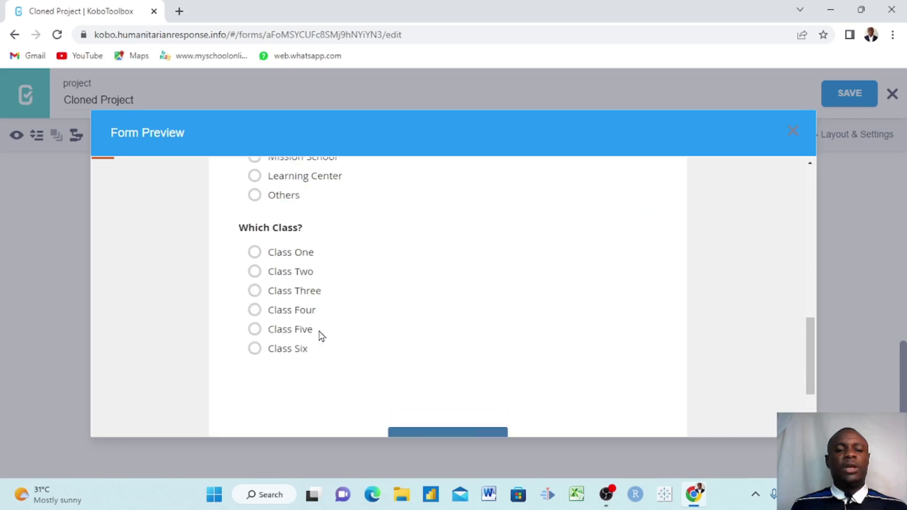
# Answer "Which Class?" with Class One in the preview and examine the questions of the Children in Class One group
pyautogui.click(255, 253)
pyautogui.scroll(-2, 259, 260)
pyautogui.scroll(-1, 259, 259)
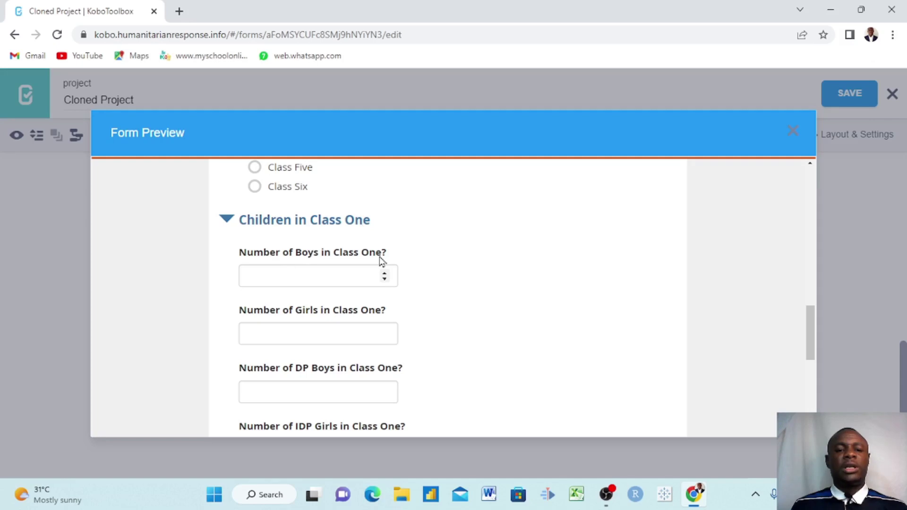
pyautogui.scroll(-1, 335, 312)
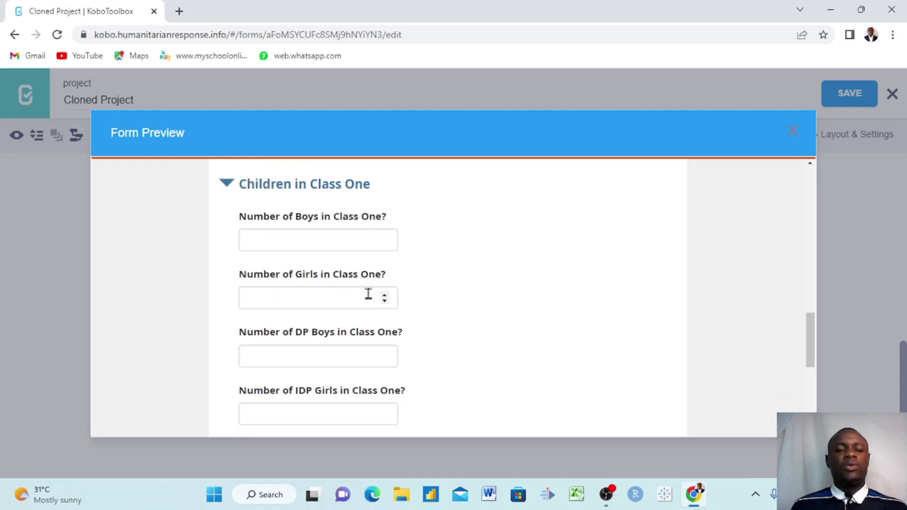
pyautogui.scroll(-1, 368, 294)
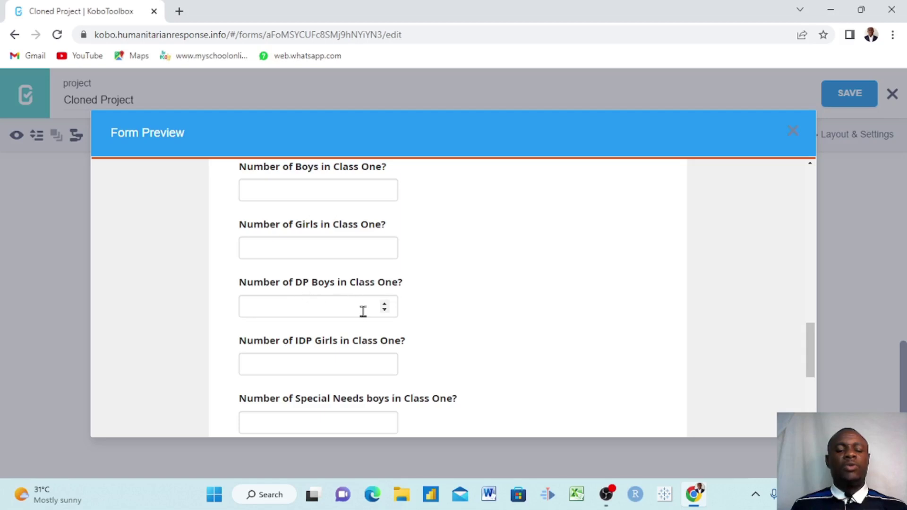
pyautogui.scroll(-1, 374, 331)
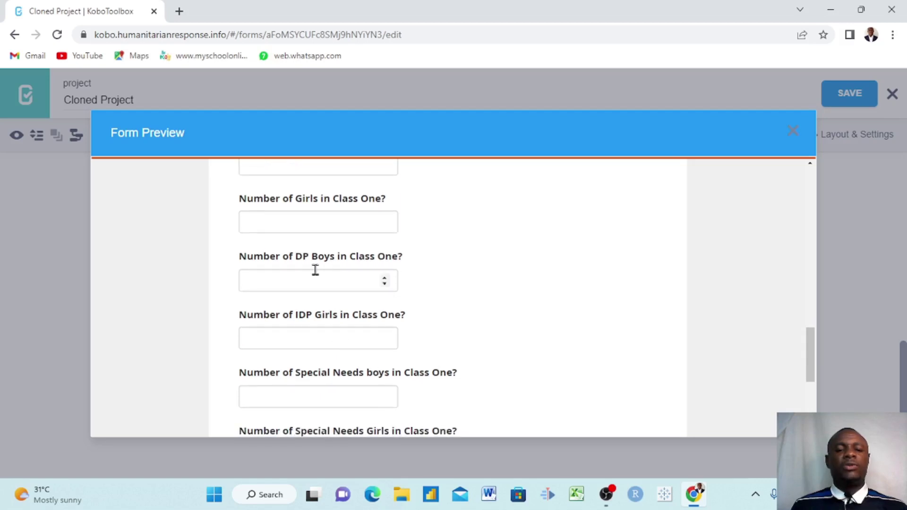
pyautogui.scroll(-2, 301, 264)
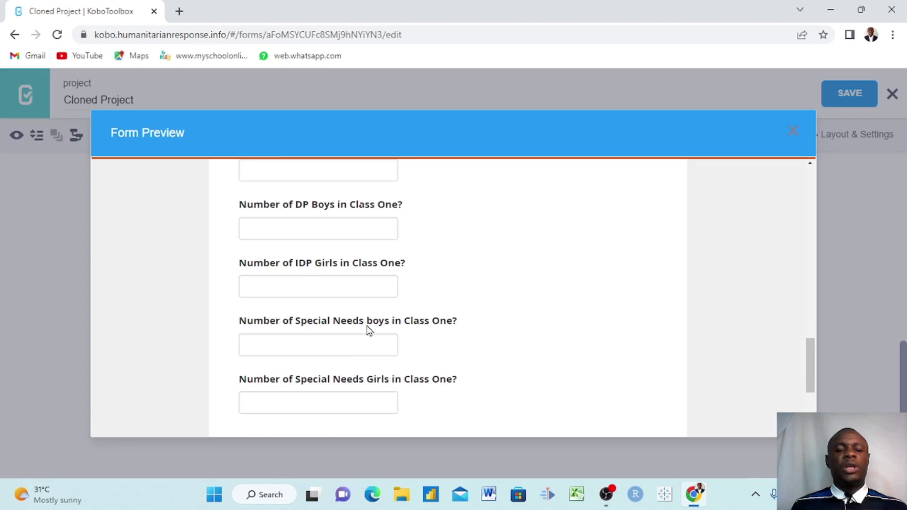
# Answer "Which Class?" with Class Two, Class Three and Class Four in turn, checking the group shown for each
pyautogui.scroll(5, 382, 397)
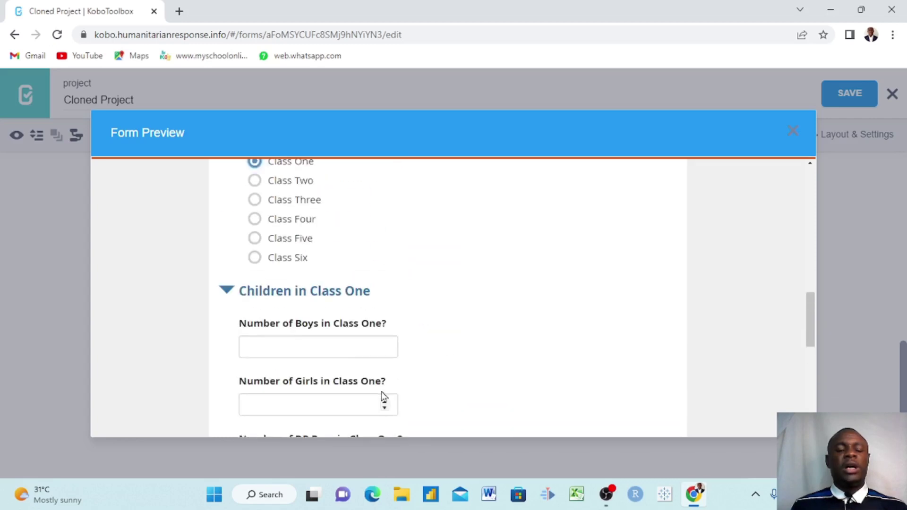
pyautogui.scroll(1, 359, 369)
pyautogui.click(254, 244)
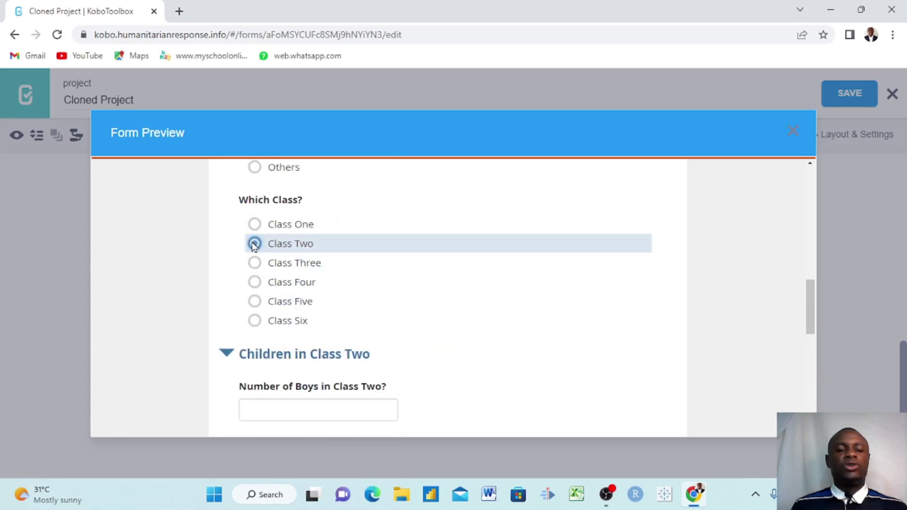
pyautogui.scroll(-2, 255, 245)
pyautogui.scroll(2, 265, 242)
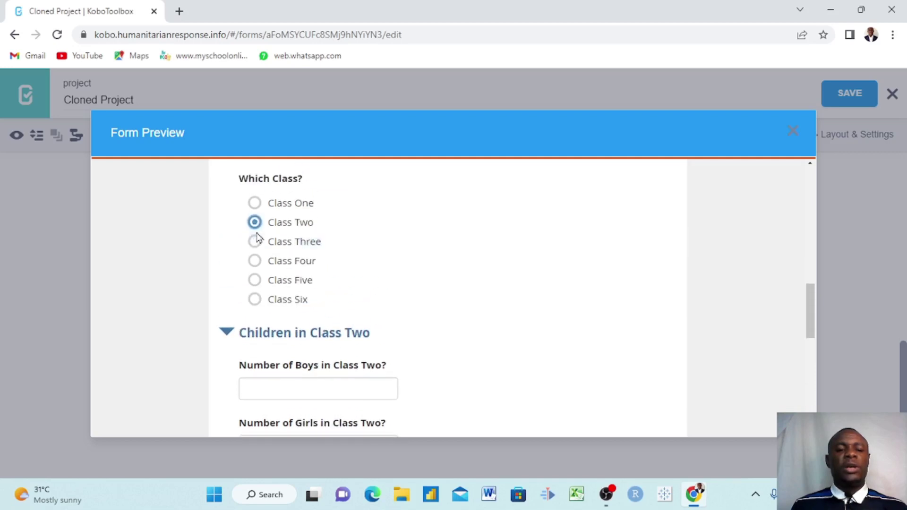
pyautogui.click(255, 241)
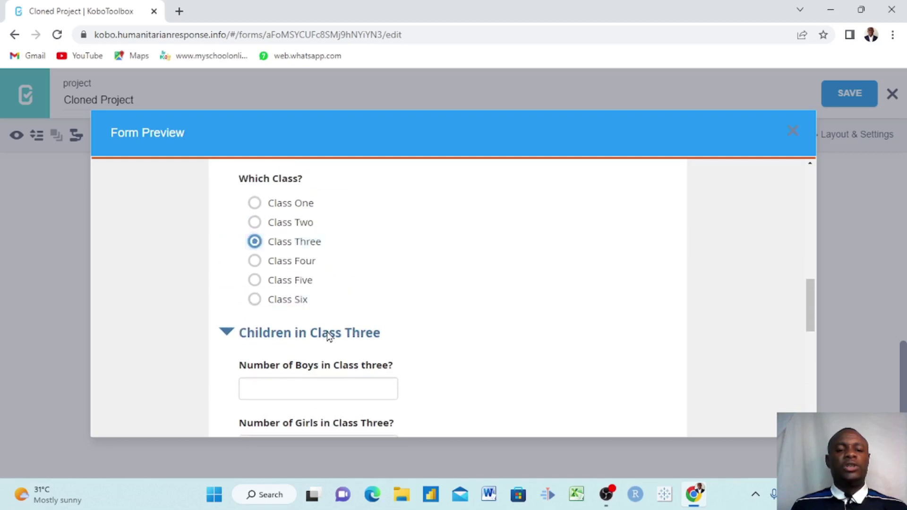
pyautogui.click(258, 263)
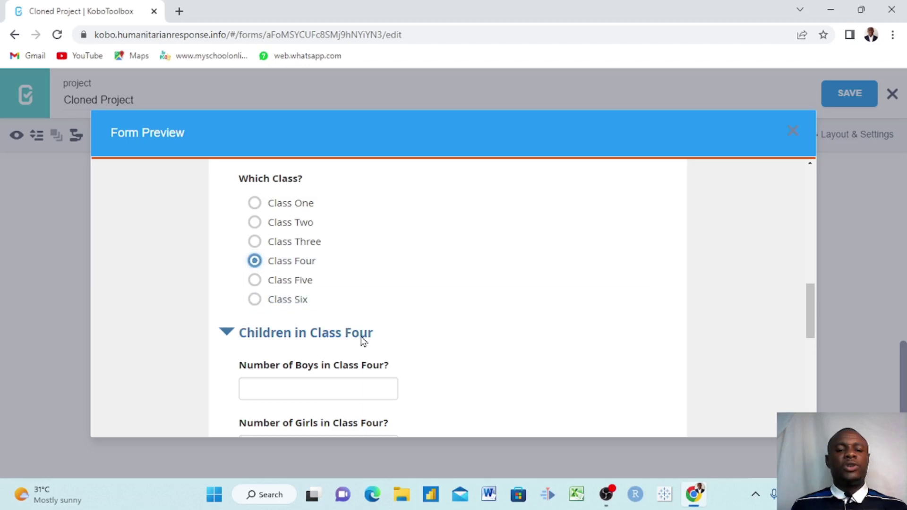
# Answer "Which Class?" with Class Five in the preview and examine the questions of the Children in Class Five group
pyautogui.click(256, 280)
pyautogui.scroll(-1, 333, 345)
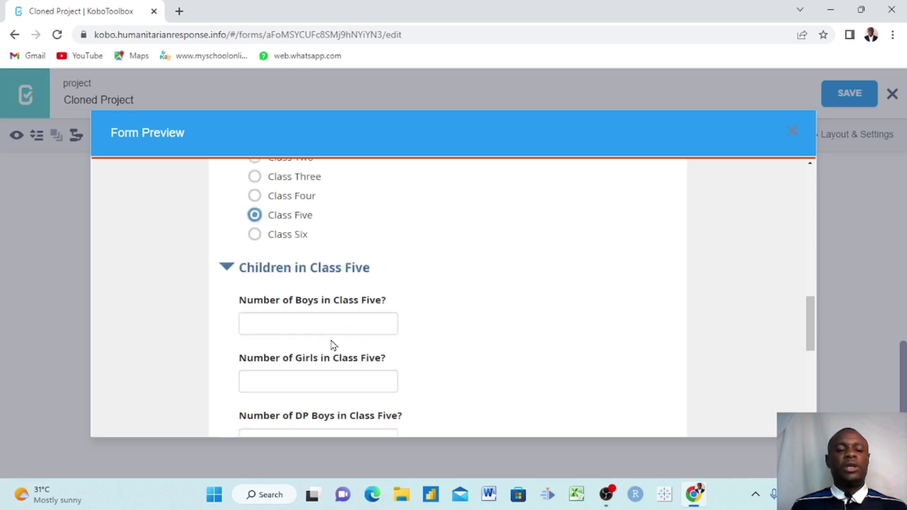
pyautogui.scroll(-5, 333, 345)
pyautogui.scroll(3, 332, 345)
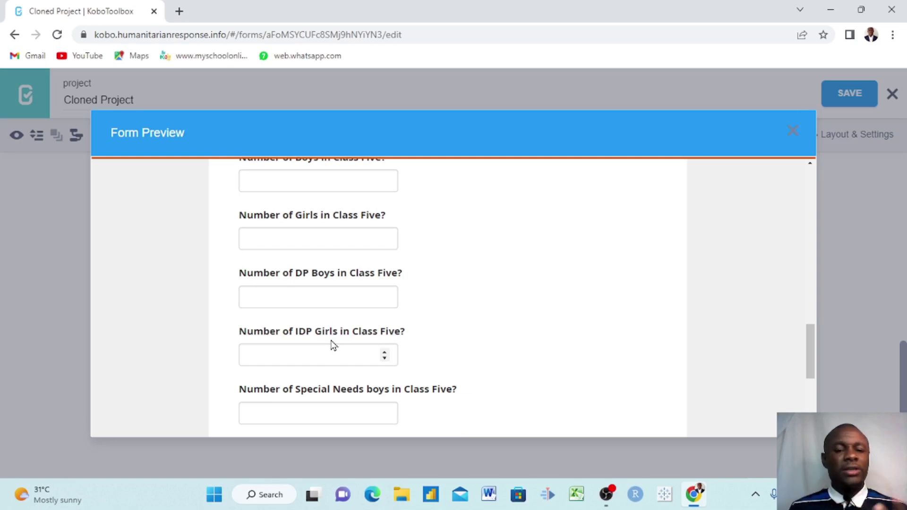
pyautogui.scroll(4, 332, 345)
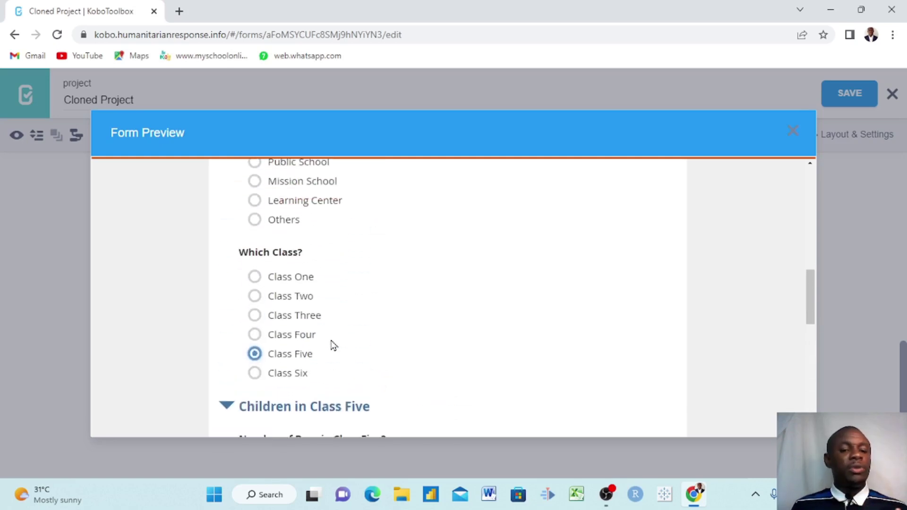
pyautogui.scroll(-3, 332, 345)
pyautogui.scroll(3, 332, 345)
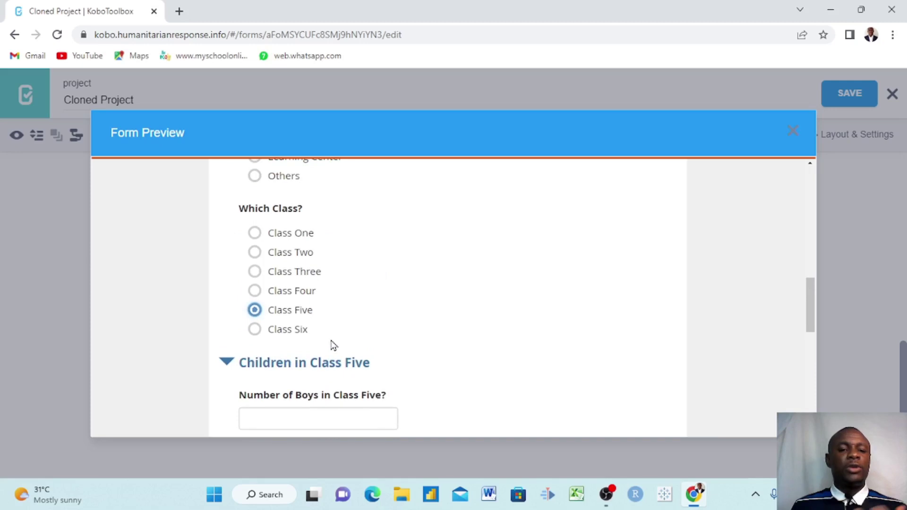
pyautogui.scroll(-1, 332, 345)
pyautogui.scroll(2, 332, 345)
pyautogui.scroll(1, 332, 345)
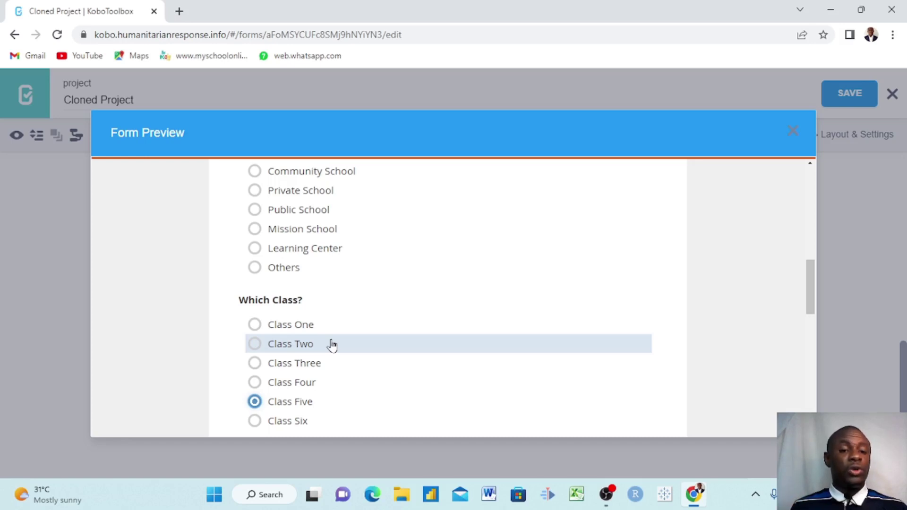
# Switch the "Which Class?" answer back to Class One and check the Class One questions again
pyautogui.scroll(-3, 332, 345)
pyautogui.scroll(1, 320, 239)
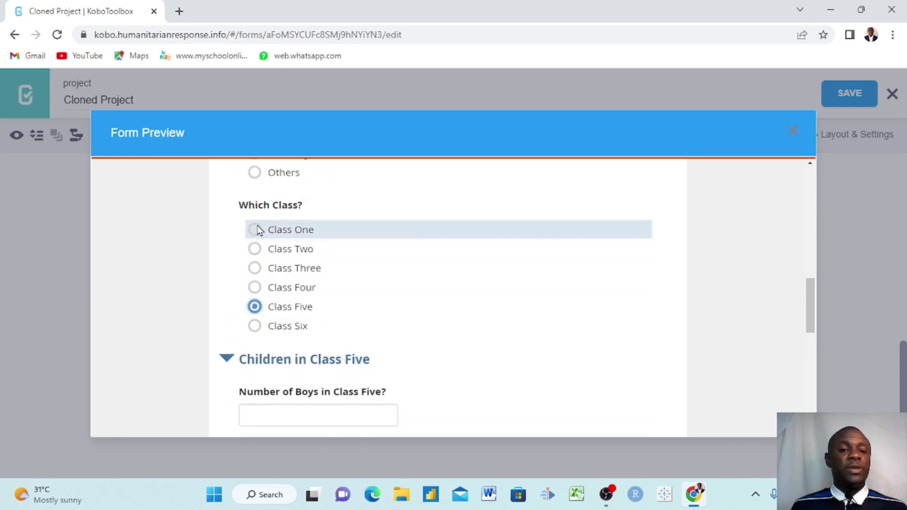
pyautogui.click(254, 229)
pyautogui.scroll(-5, 325, 300)
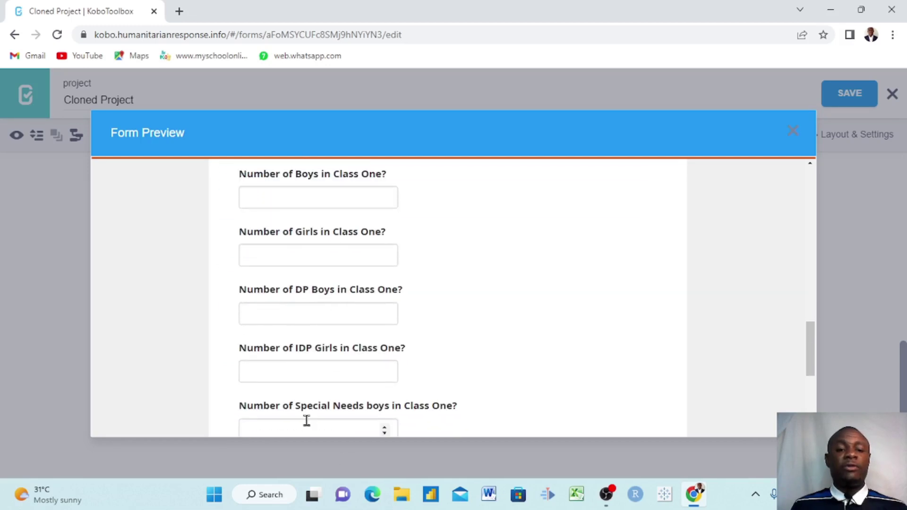
# Look over the Children in Class One questions down to the end of the form and close the form preview
pyautogui.scroll(5, 351, 354)
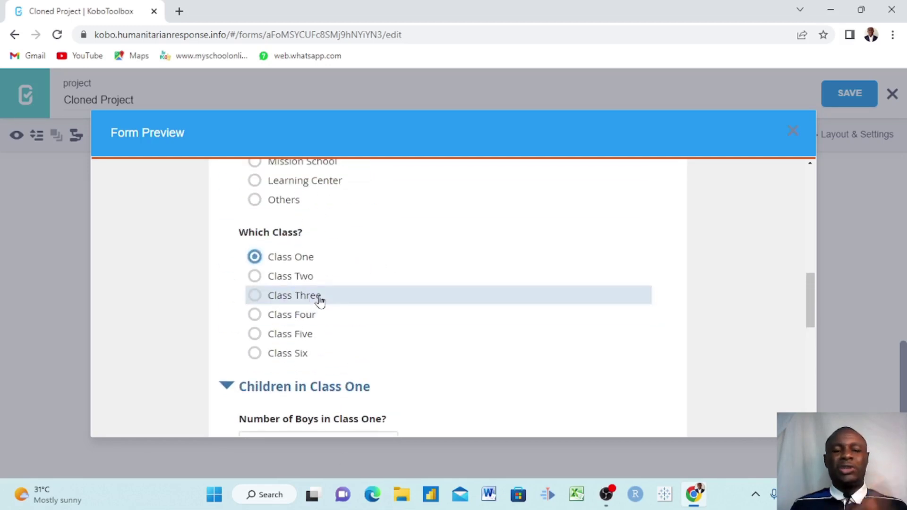
pyautogui.scroll(-10, 320, 301)
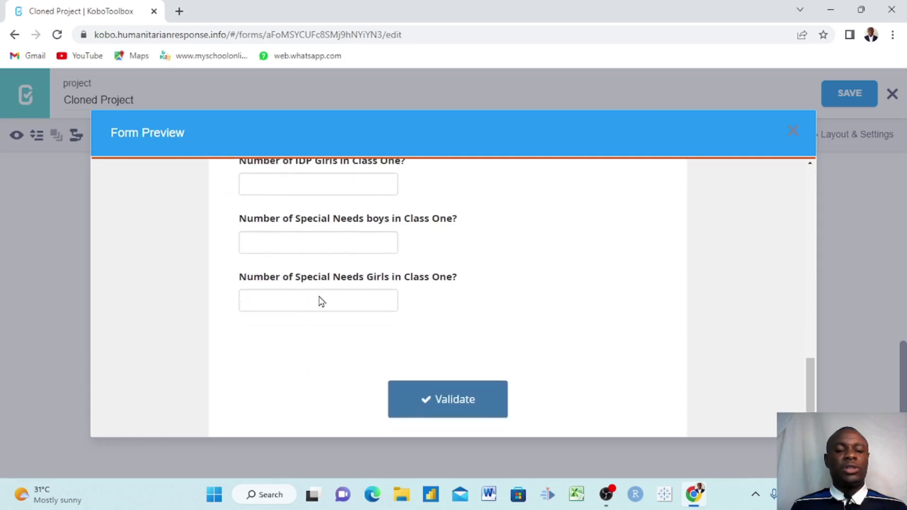
pyautogui.click(792, 134)
# Move the Children in Class Six group above Children in Class Five and put it back below it
pyautogui.scroll(5, 379, 272)
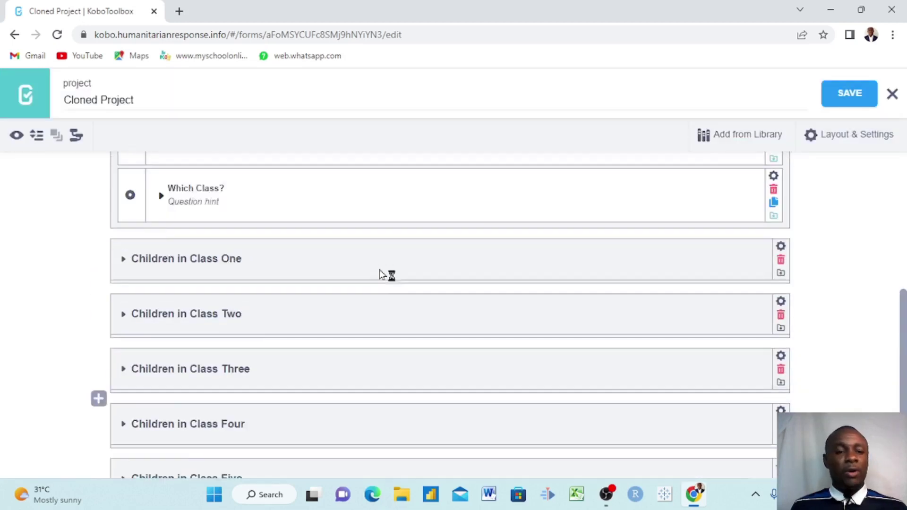
pyautogui.scroll(-5, 379, 270)
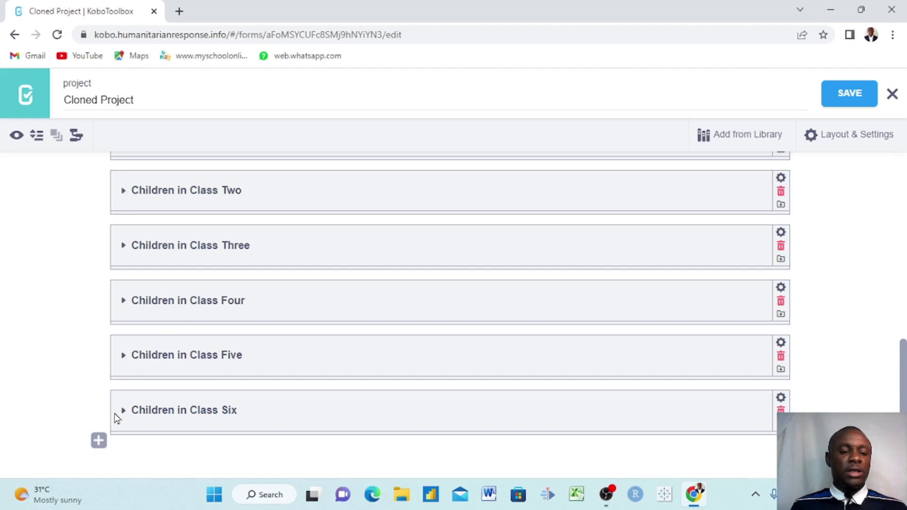
pyautogui.moveTo(115, 415); pyautogui.dragTo(112, 386)
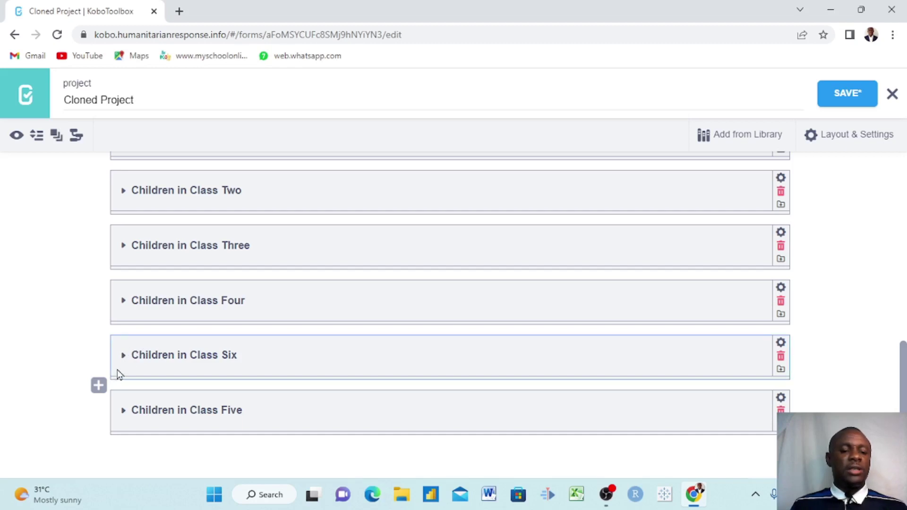
pyautogui.moveTo(117, 369); pyautogui.dragTo(118, 407)
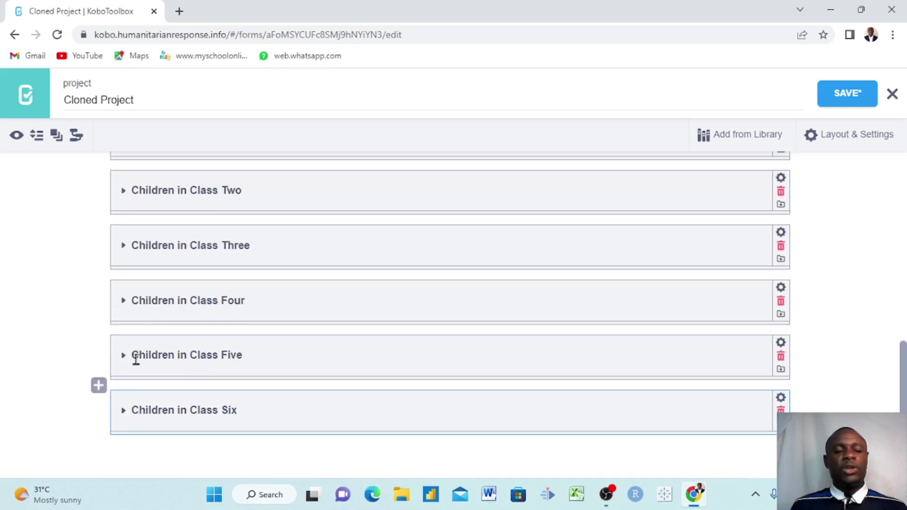
pyautogui.moveTo(101, 391)
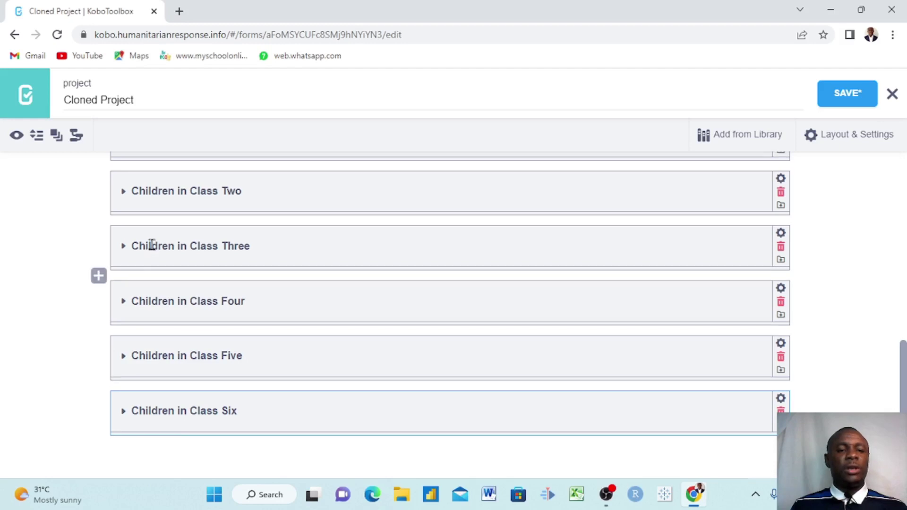
# Add a Number question "Number of women?" at the end of the Children in Class Two group and save the form
pyautogui.scroll(2, 152, 244)
pyautogui.click(124, 260)
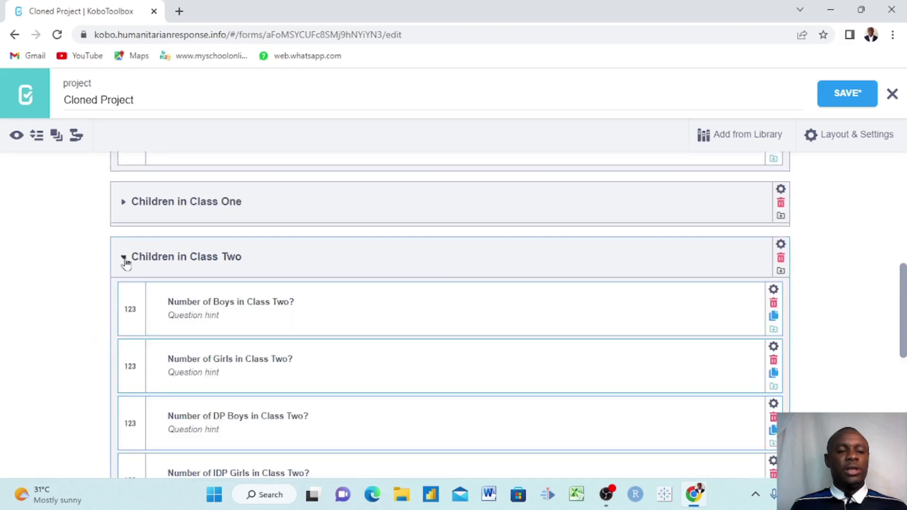
pyautogui.scroll(-5, 158, 388)
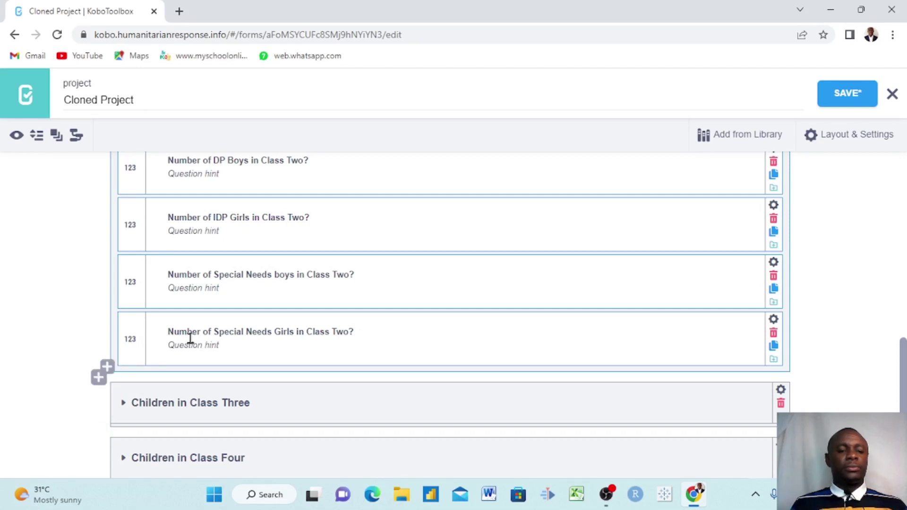
pyautogui.click(820, 318)
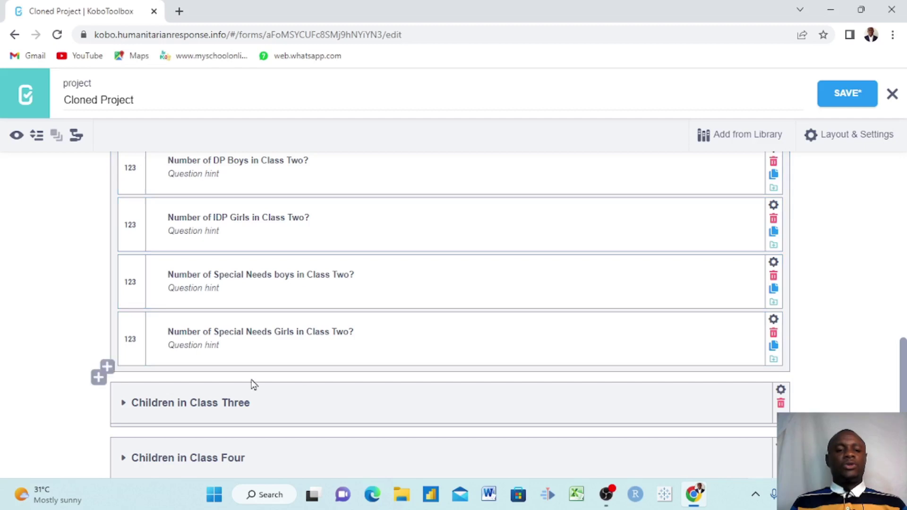
pyautogui.click(109, 368)
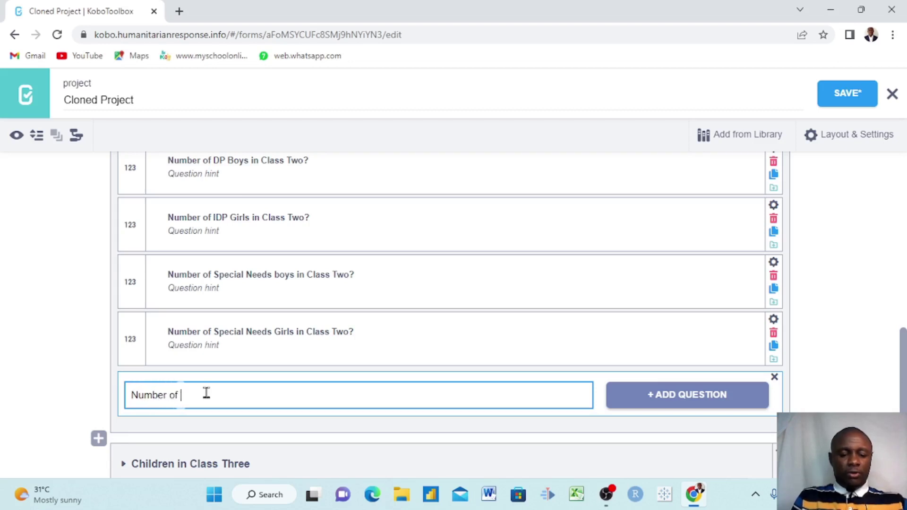
pyautogui.write('Number of women?')
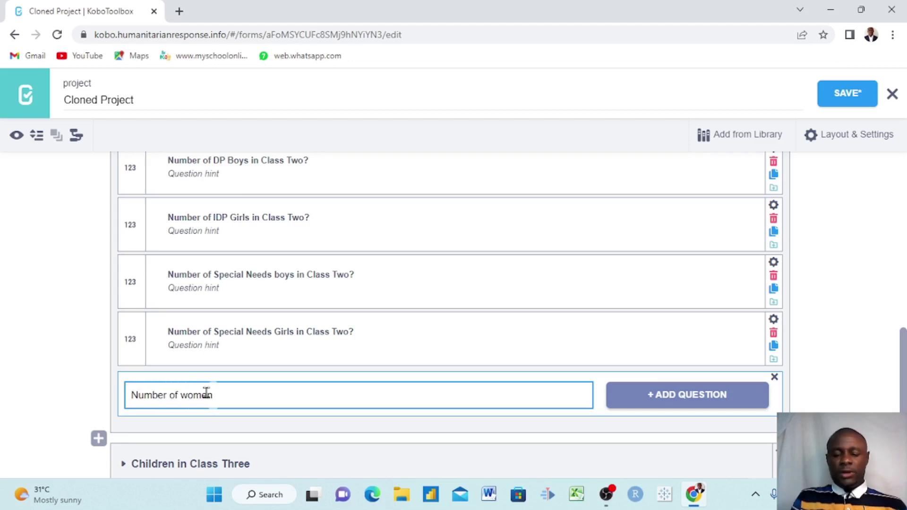
pyautogui.click(640, 397)
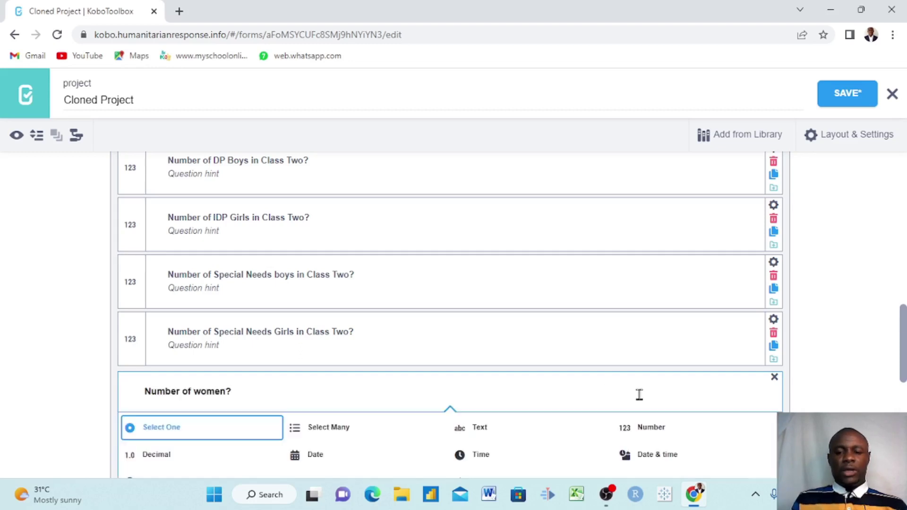
pyautogui.click(635, 430)
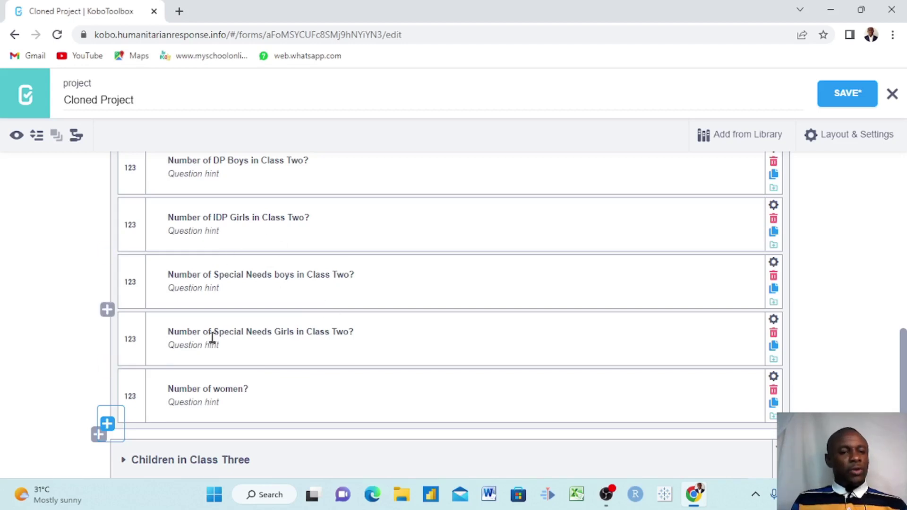
pyautogui.scroll(4, 332, 288)
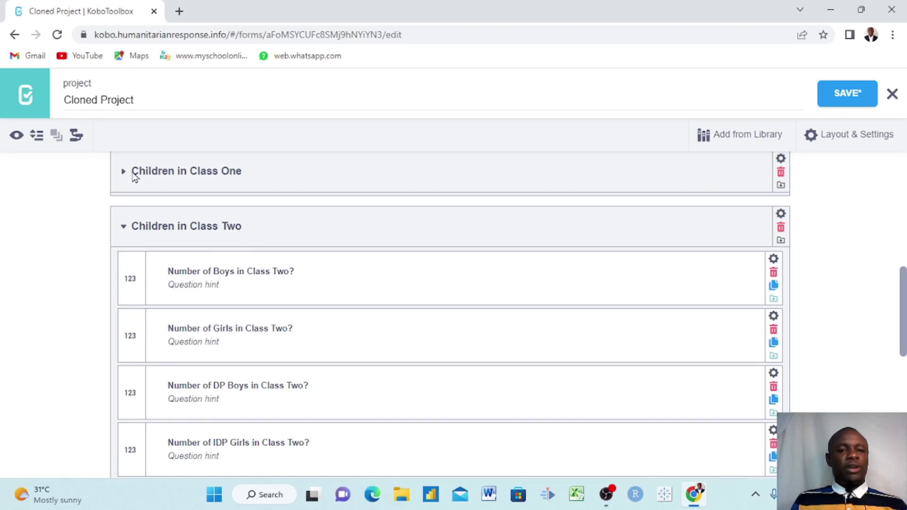
pyautogui.click(828, 105)
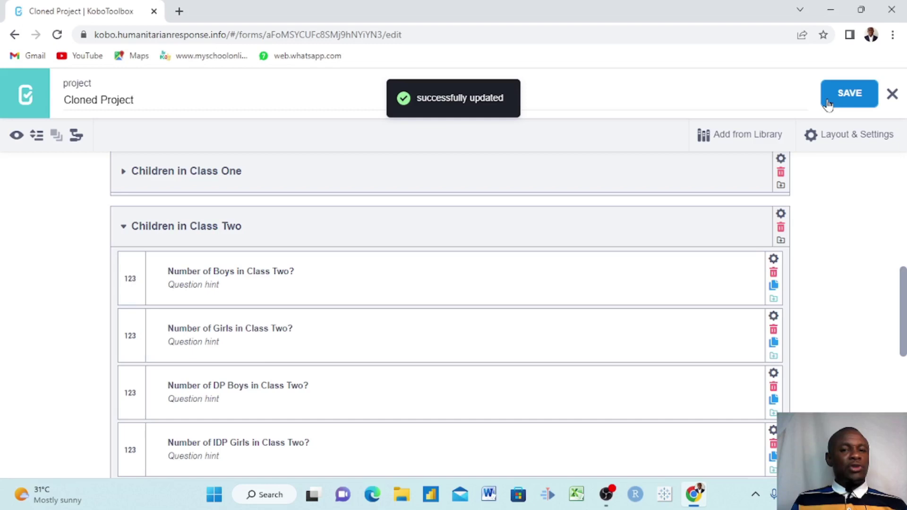
# Preview the form, answer "Which Class?" with Class Two, and check the Children in Class Two group for the "Number of women?" question
pyautogui.click(17, 136)
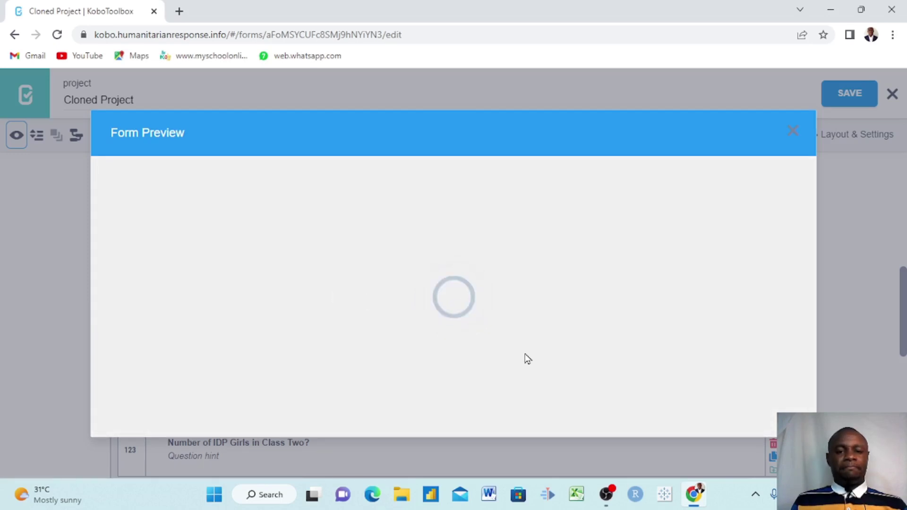
pyautogui.scroll(-1, 539, 369)
pyautogui.scroll(-15, 531, 365)
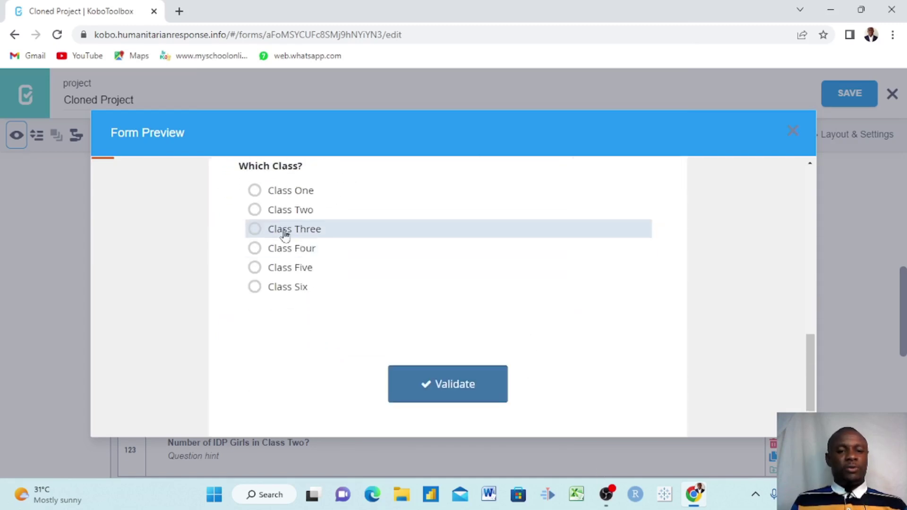
pyautogui.click(254, 211)
pyautogui.scroll(-7, 256, 215)
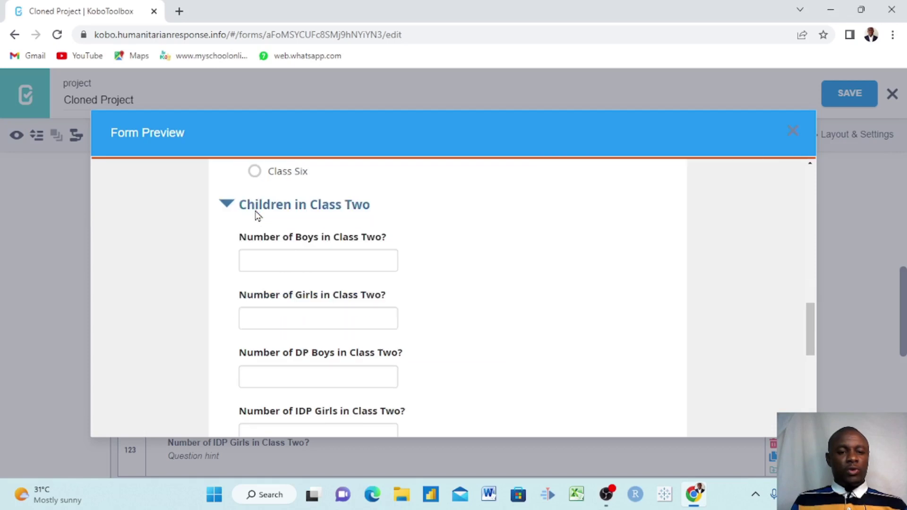
pyautogui.scroll(-3, 257, 213)
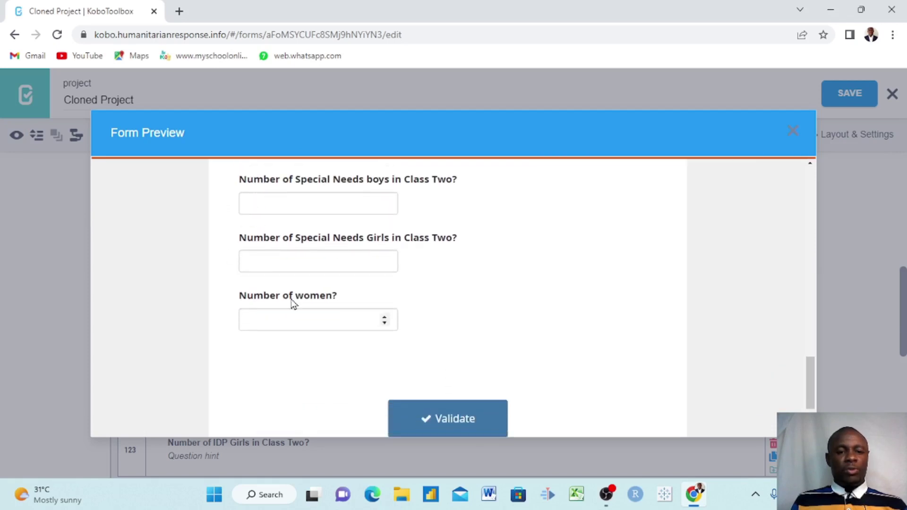